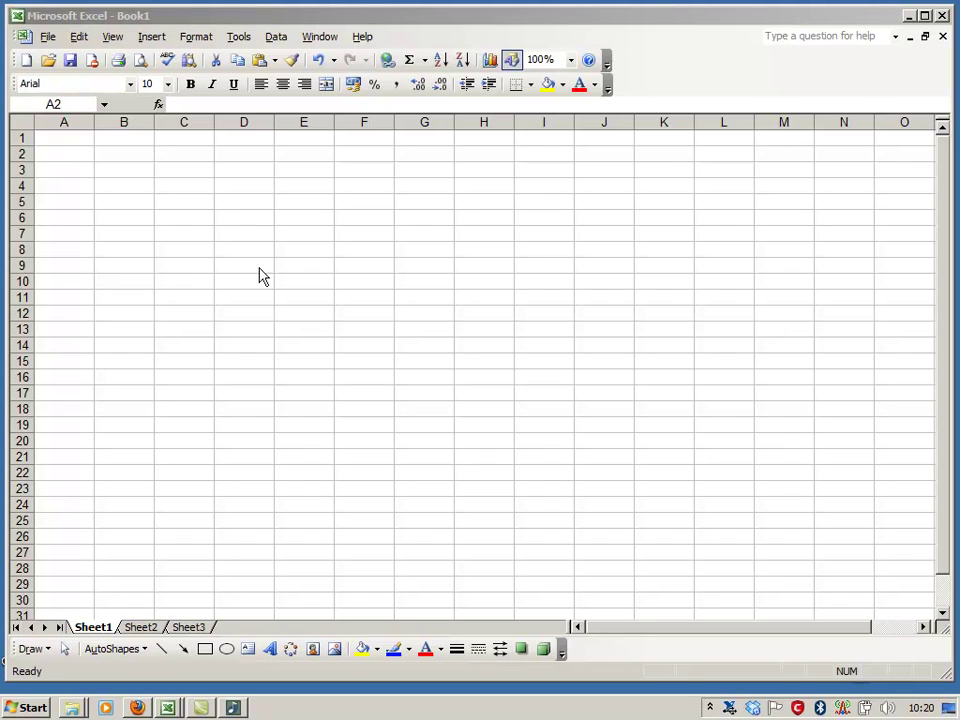
Step: Enter the Time header in A2, with 0 in A3 and 6.25e-6 in A4
left_click(67, 160)
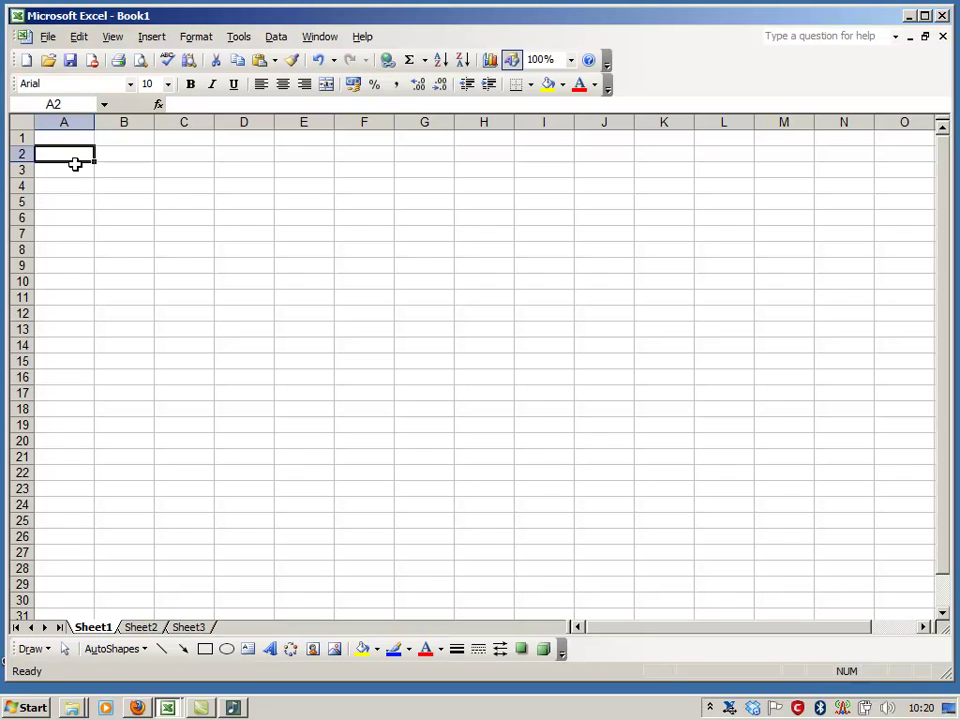
type("Time")
key("Return")
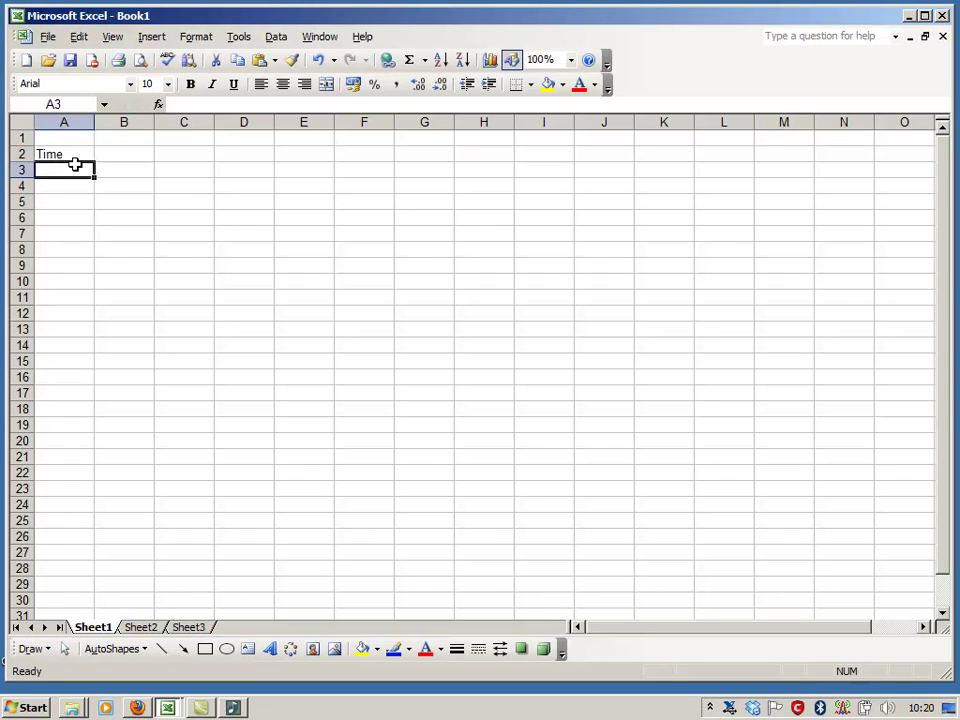
type("0")
key("Return")
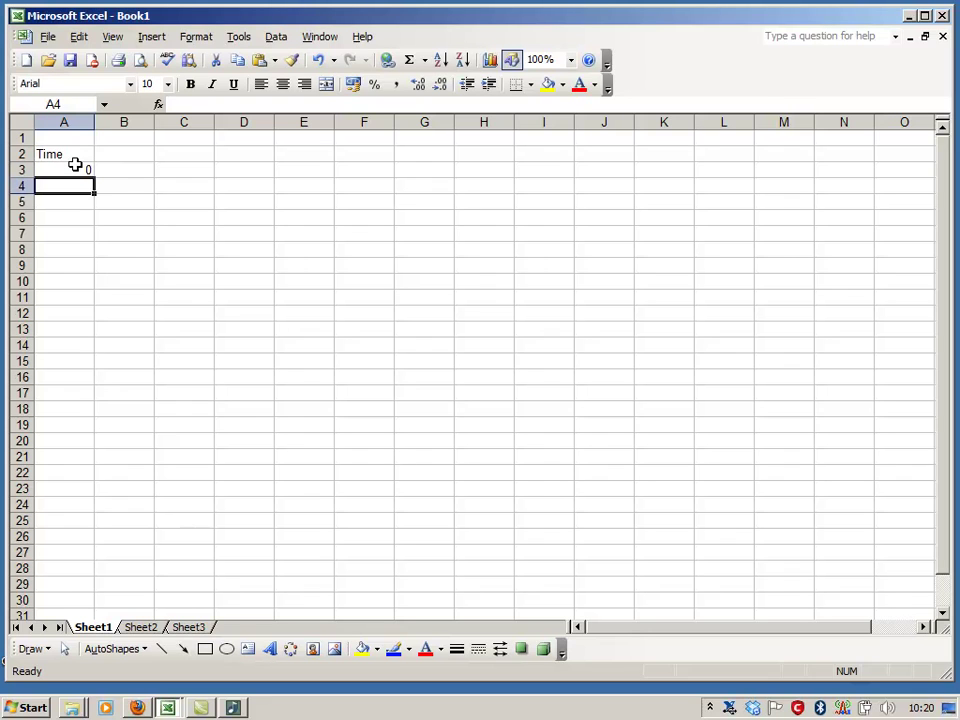
type("6.25e-6")
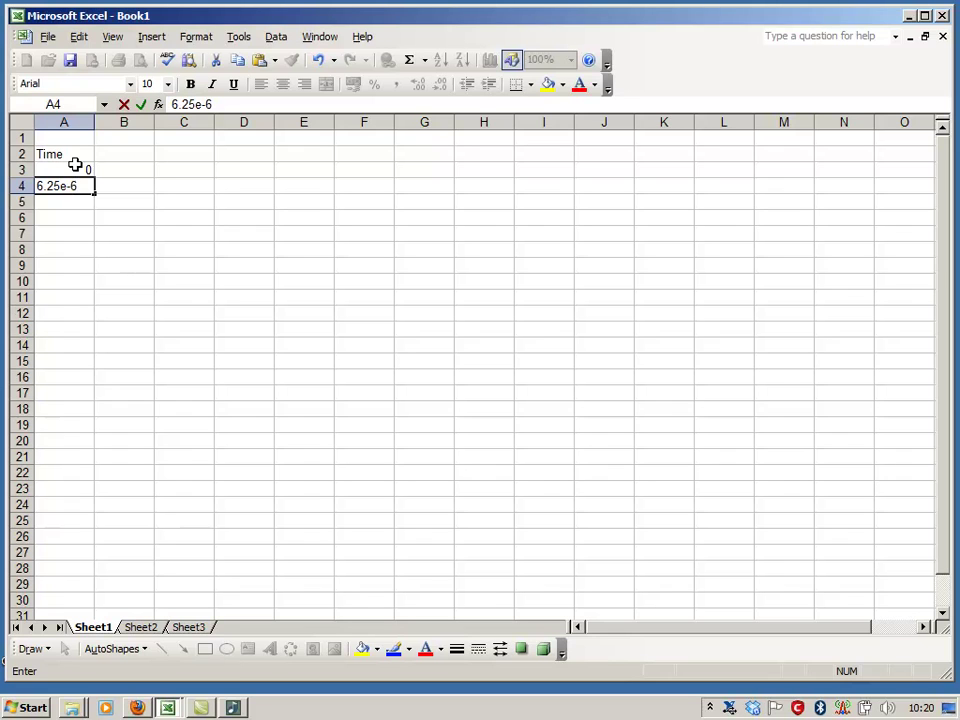
key("Return")
key("Up")
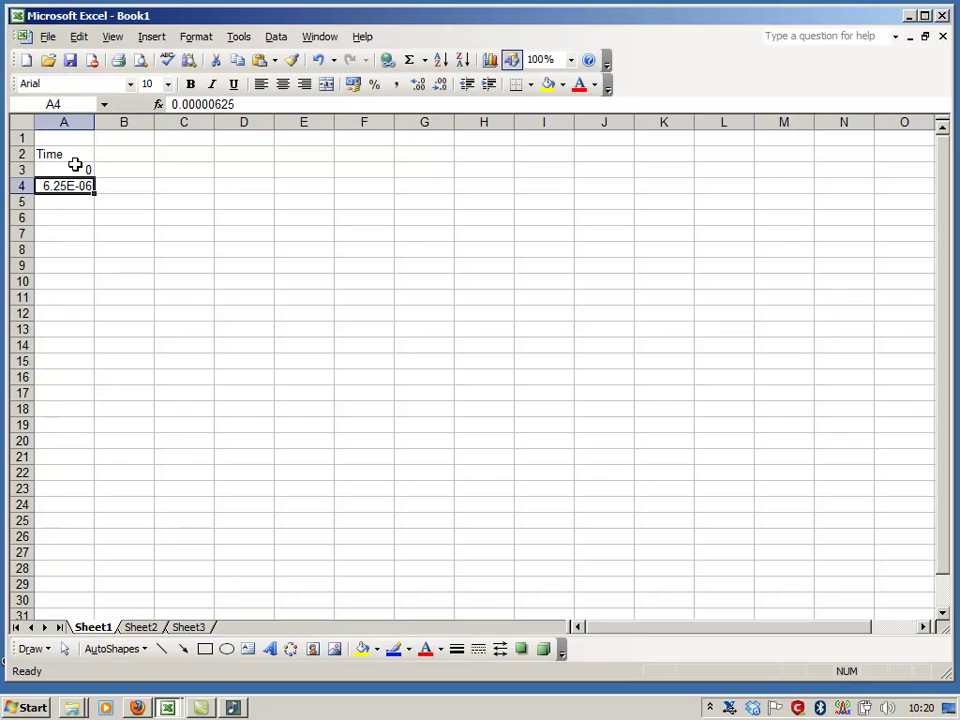
Step: Fill the time series down to row 29, ending at 0.000163
left_click_drag(74, 165, 96, 592)
left_click(262, 397)
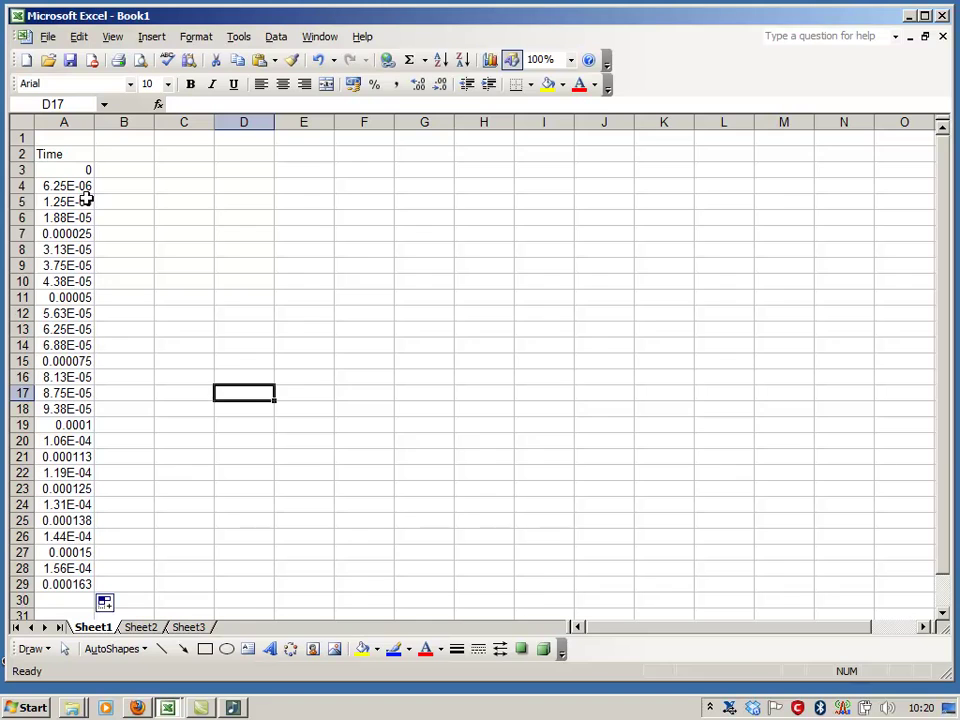
left_click_drag(84, 170, 90, 188)
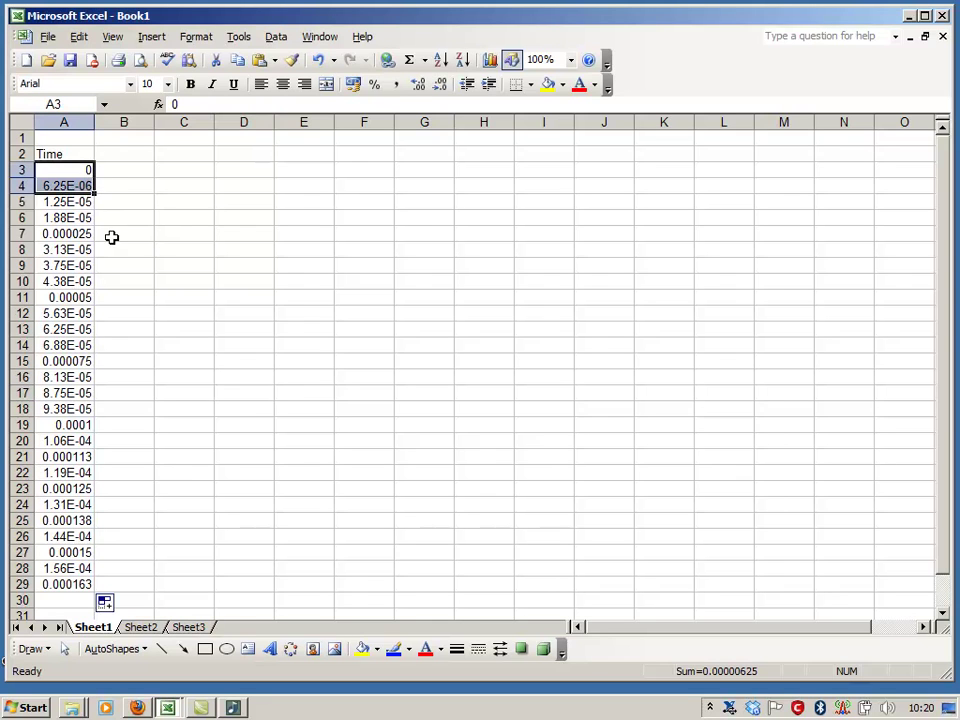
Step: Insert an empty plain line chart with the Chart Wizard and move it to the upper right
left_click(553, 168)
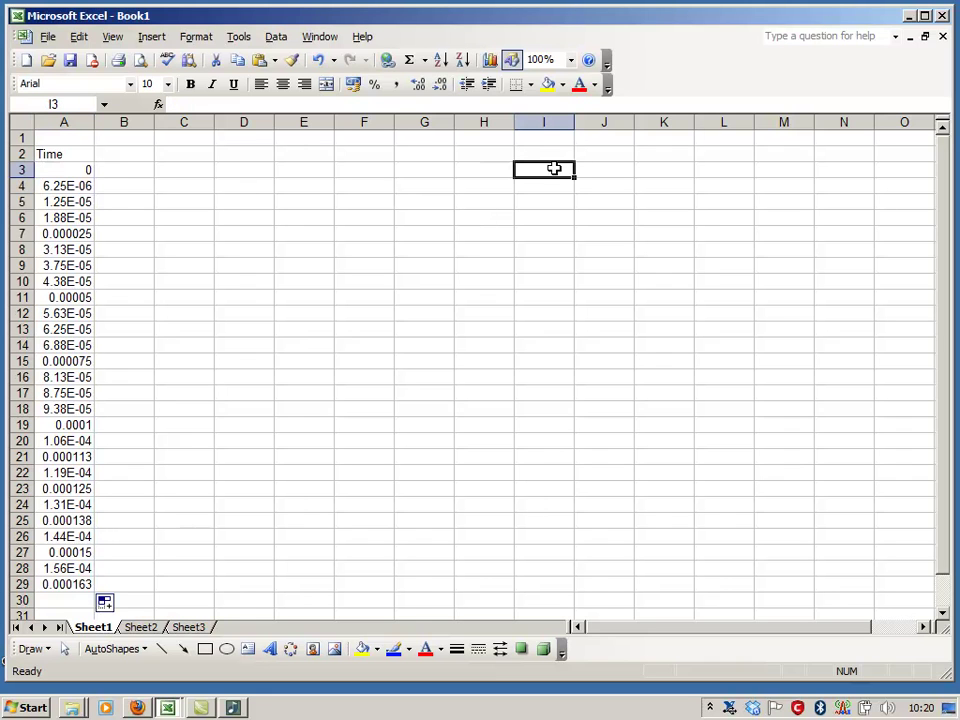
left_click(496, 62)
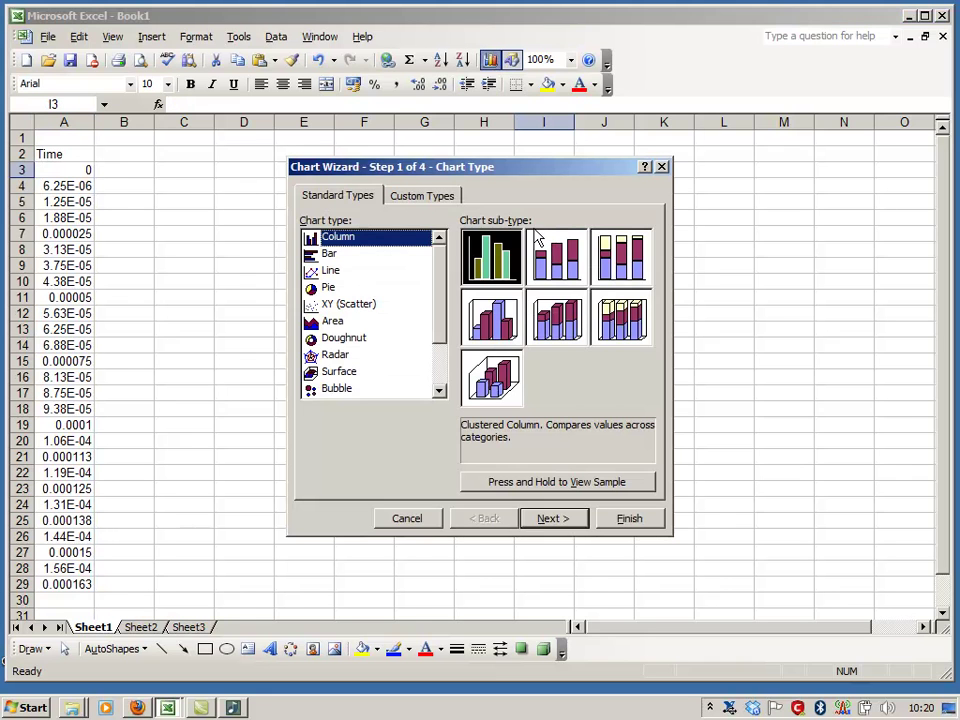
left_click(331, 274)
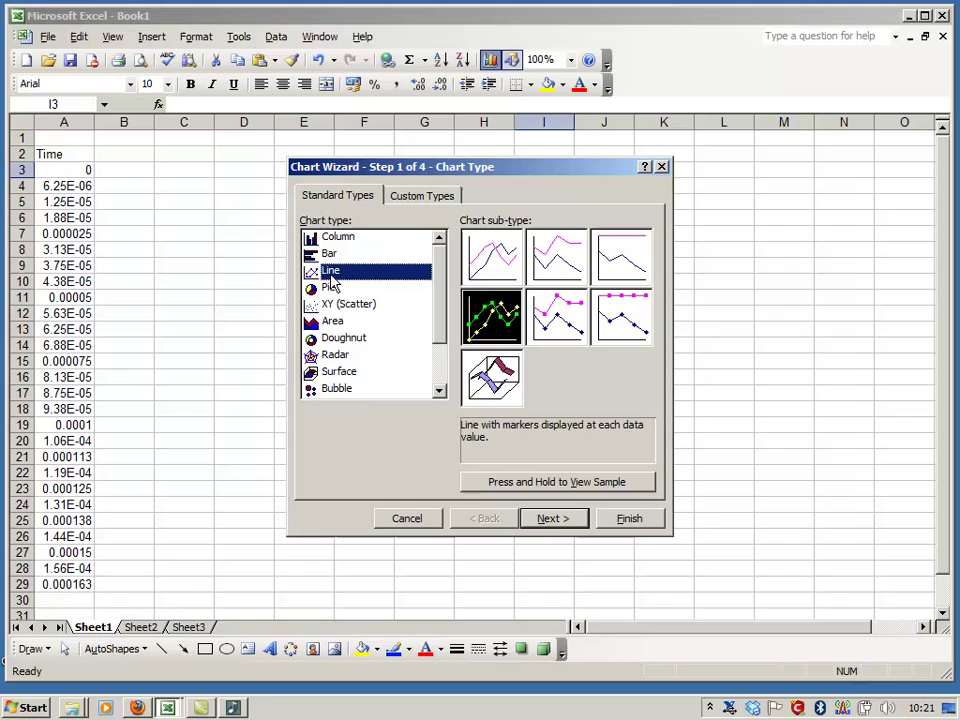
left_click(502, 264)
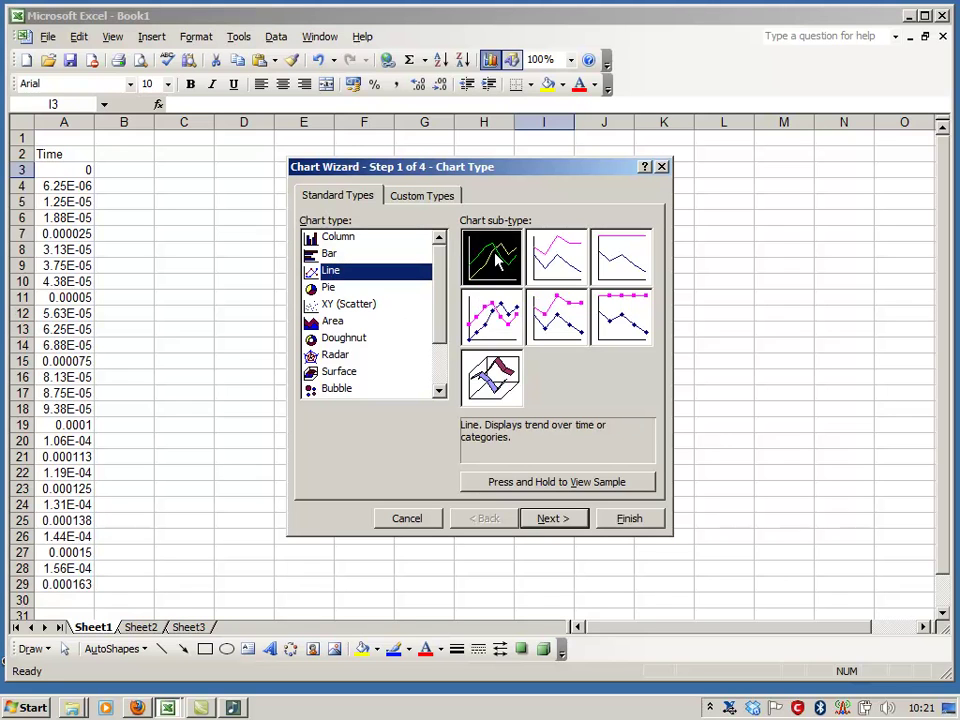
left_click(551, 518)
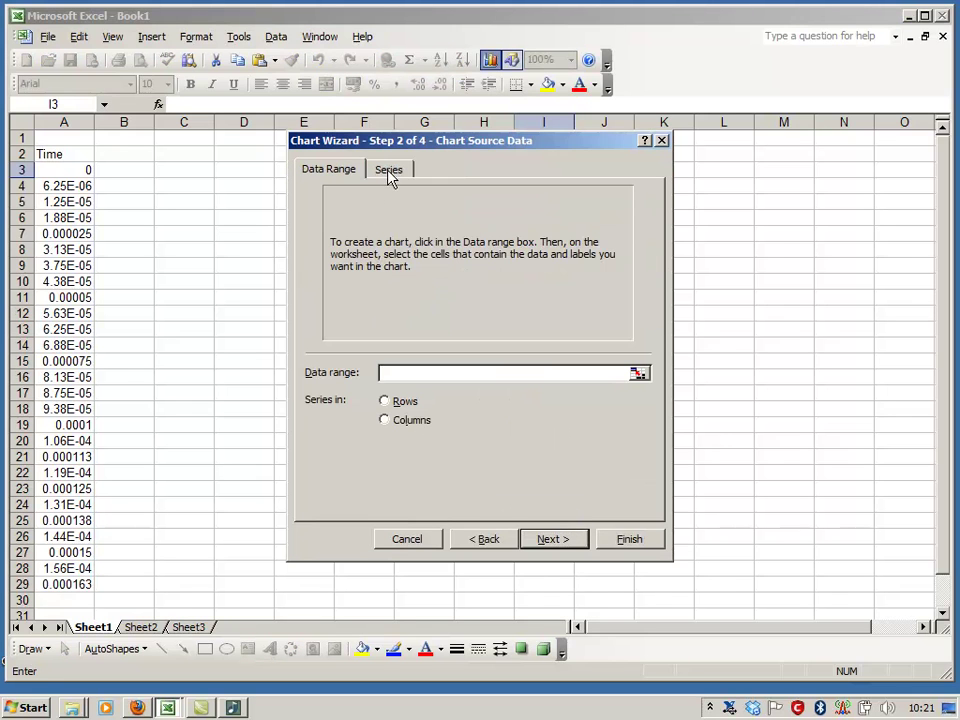
left_click(389, 171)
left_click(558, 541)
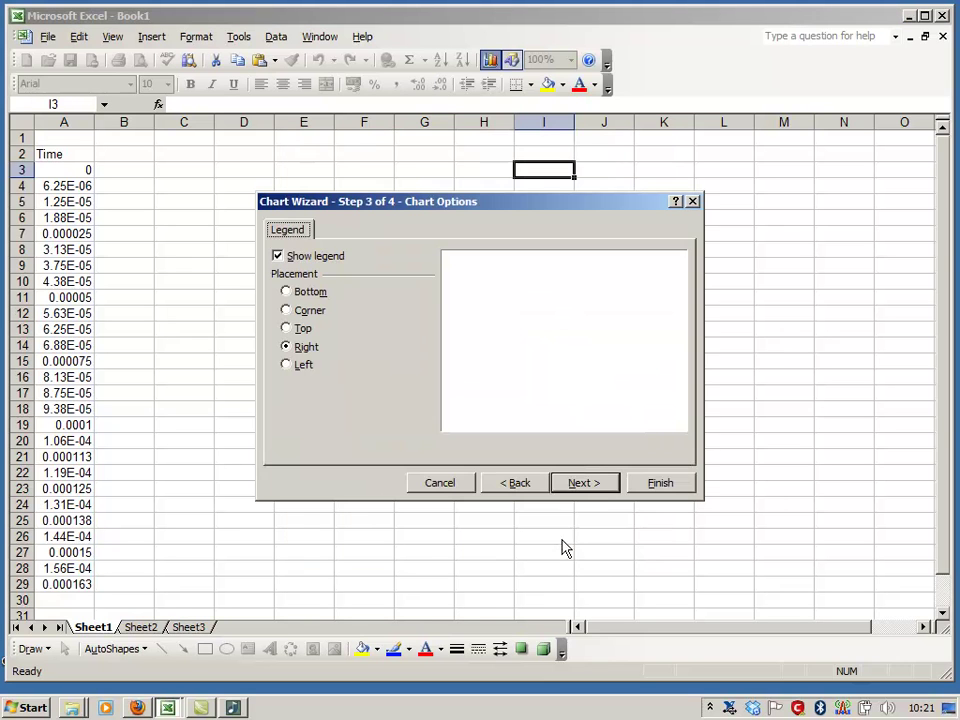
left_click(656, 484)
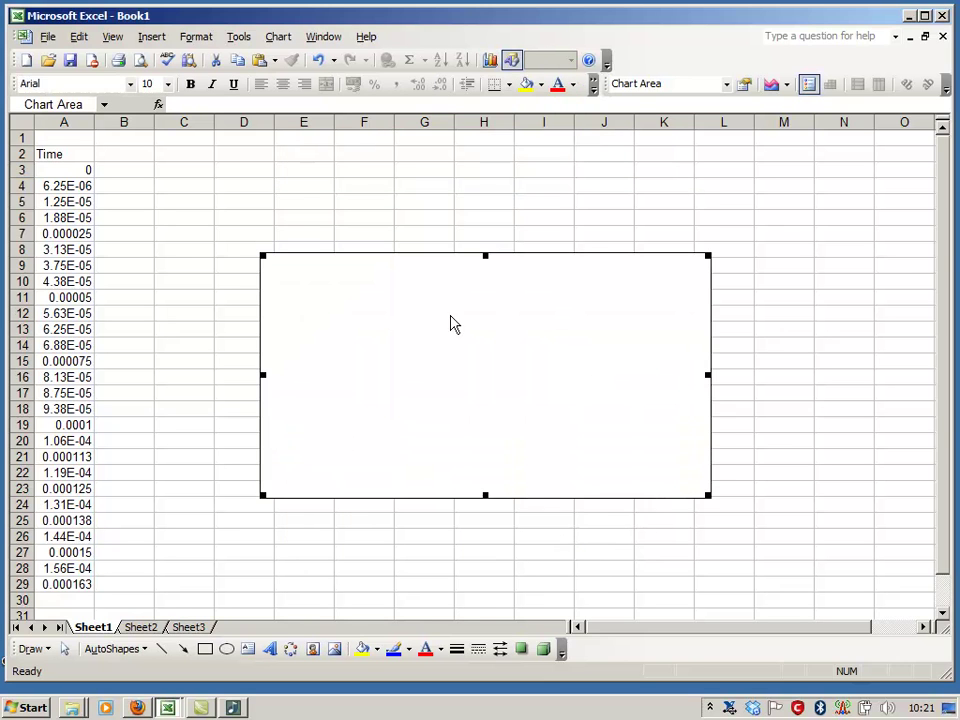
left_click_drag(398, 284, 614, 192)
left_click(124, 156)
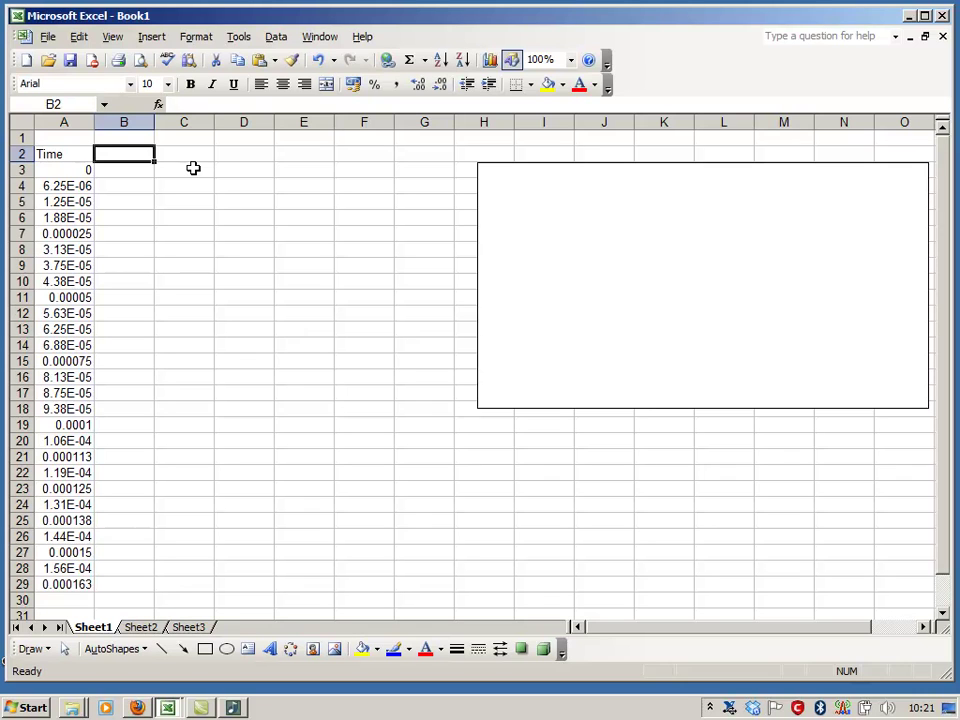
Step: Type the Signal1 header in B2 and insert a blank row above the data
type("Fre")
key("BackSpace")
key("BackSpace")
key("BackSpace")
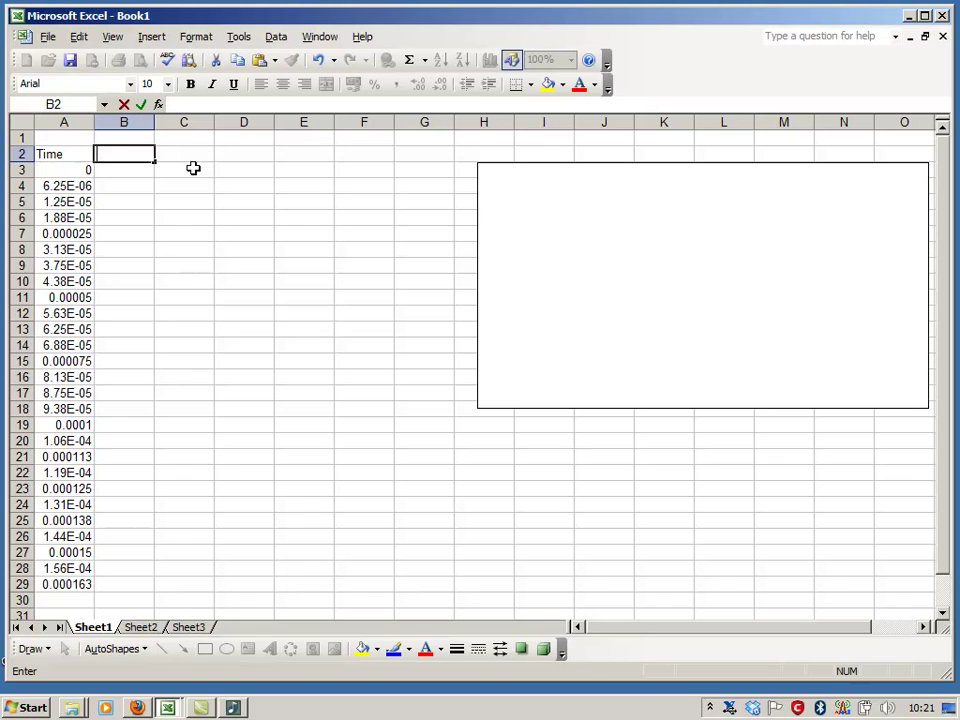
type("Signa")
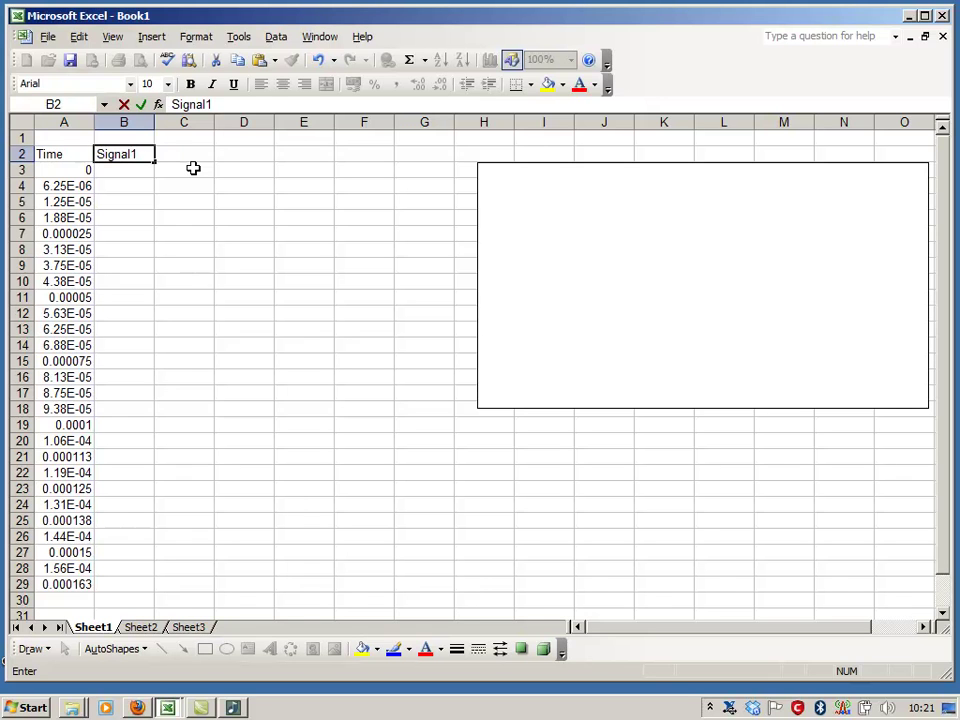
type("l1")
scroll(193, 168, "down", 2)
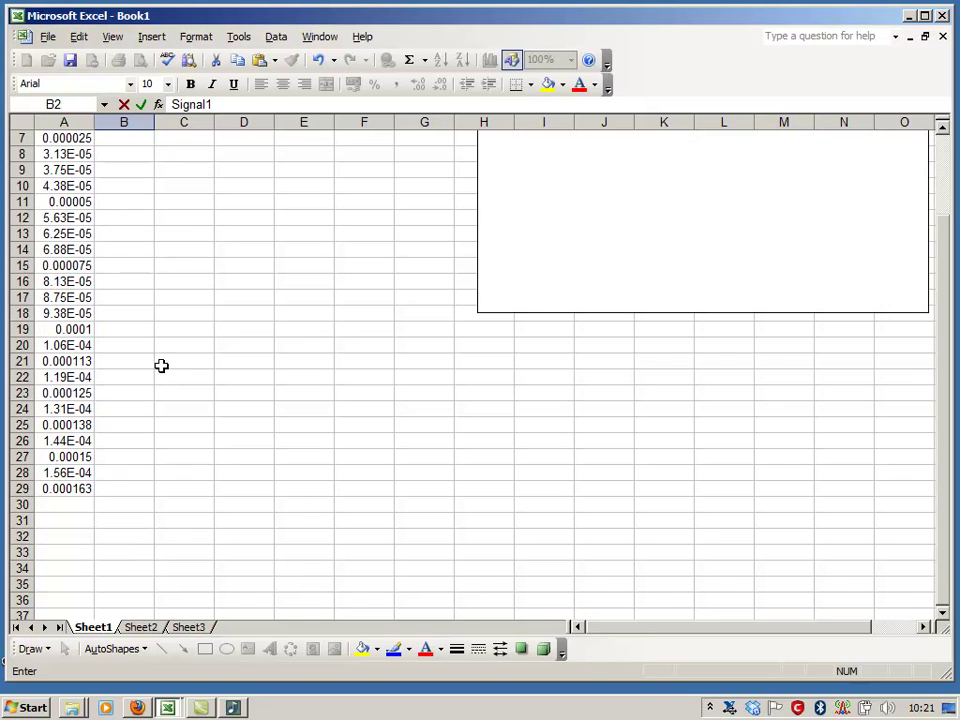
scroll(161, 366, "up", 2)
right_click(21, 138)
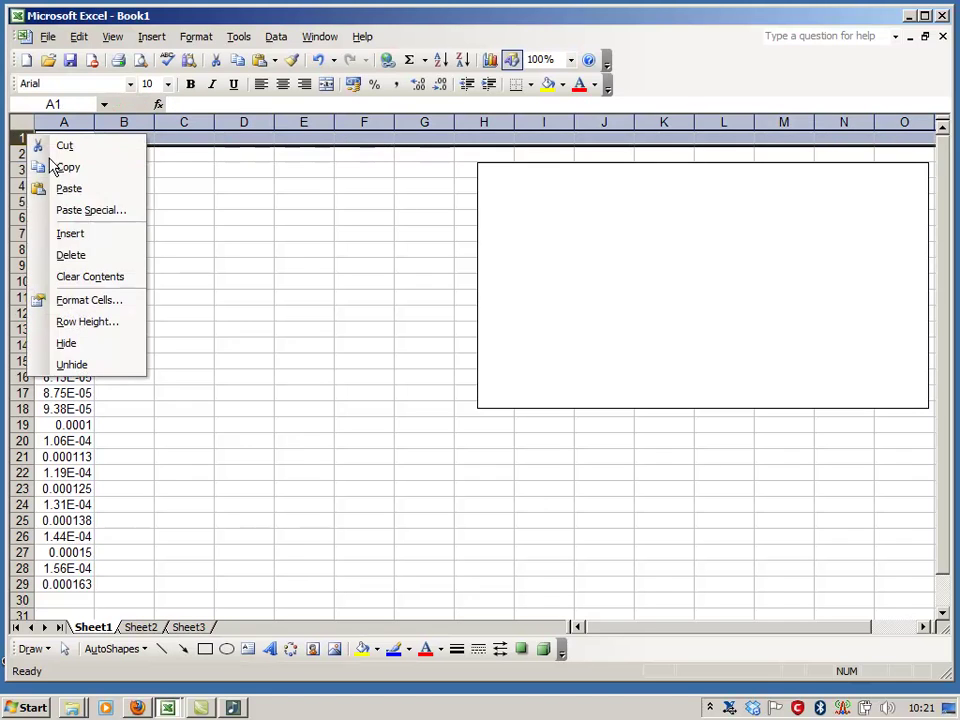
left_click(86, 231)
Step: Enter amplitude 1 in B2 and begin a formula in B4
left_click(150, 155)
type("1")
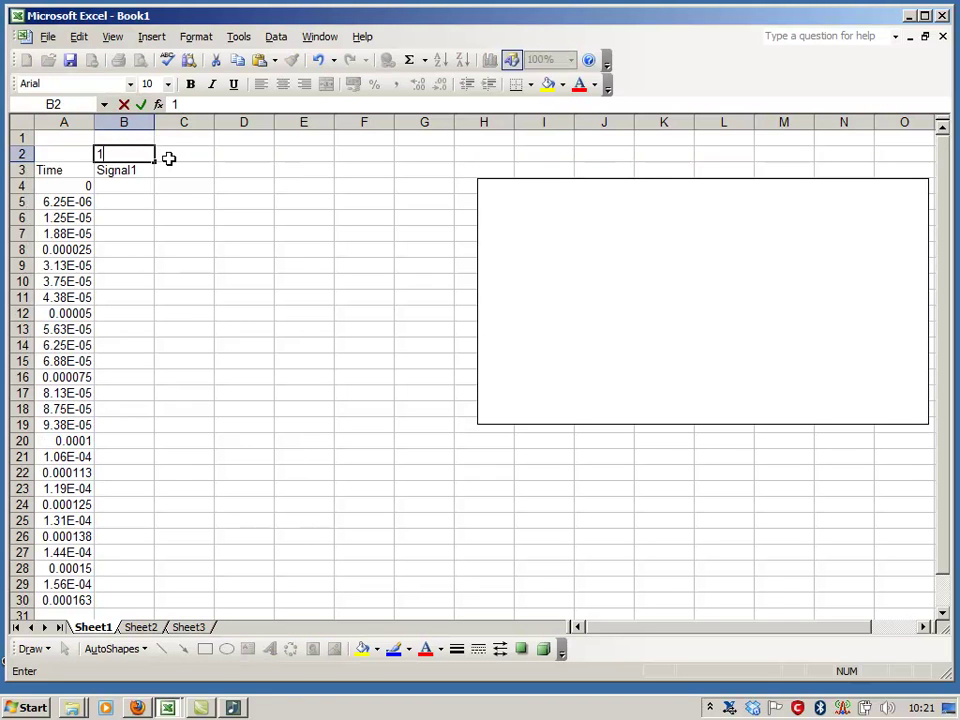
key("Return")
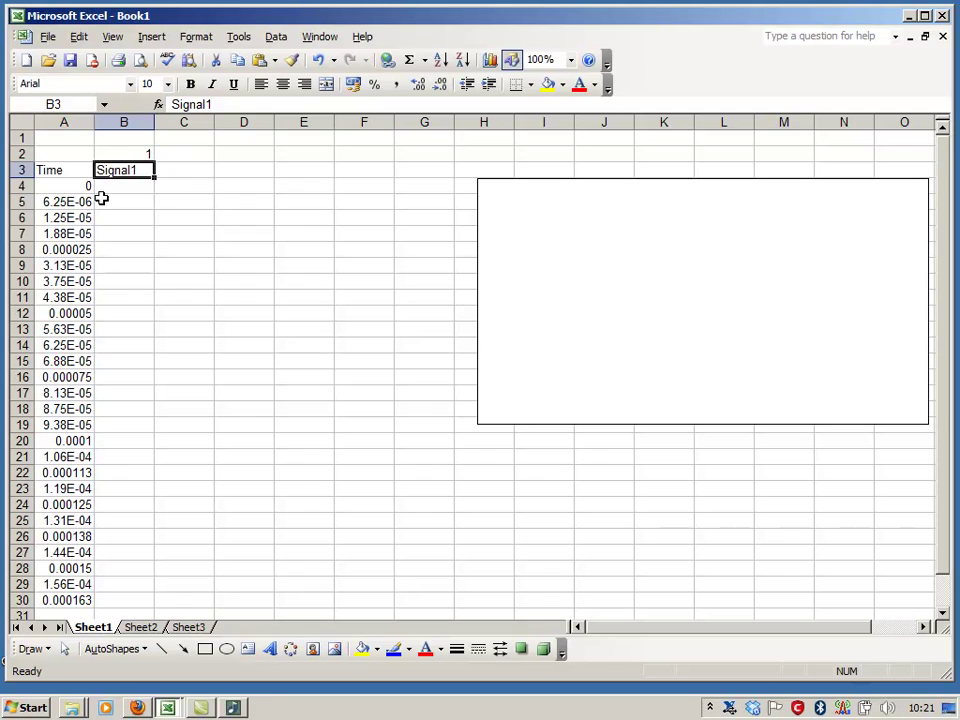
left_click(150, 187)
type("=")
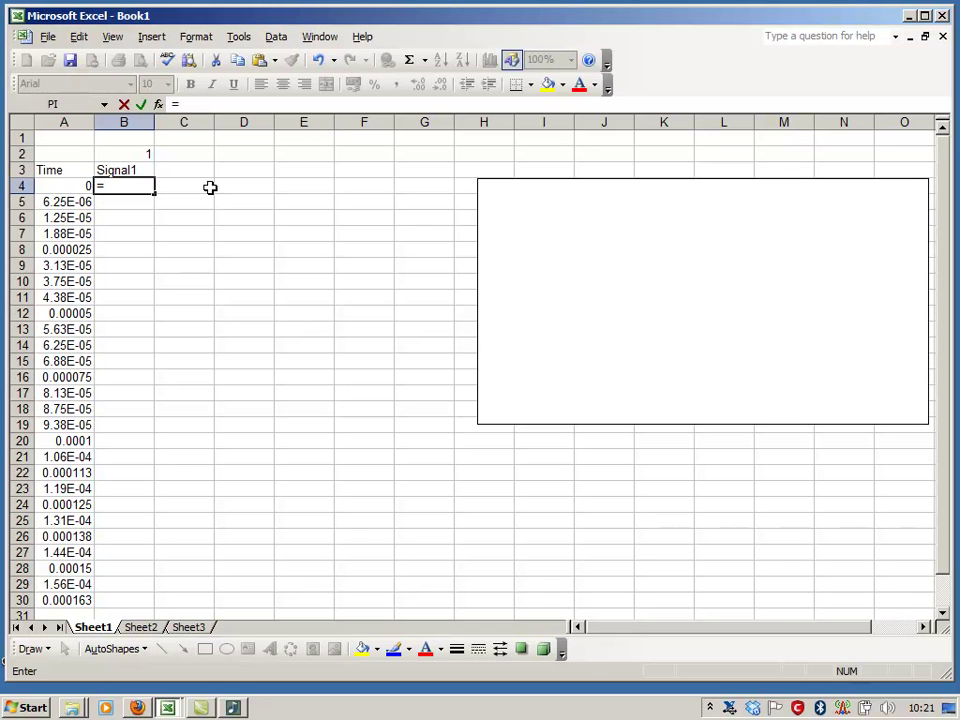
Step: Build the formula =B2*SIN(2*PI()*1000*A4) in B4
left_click(141, 154)
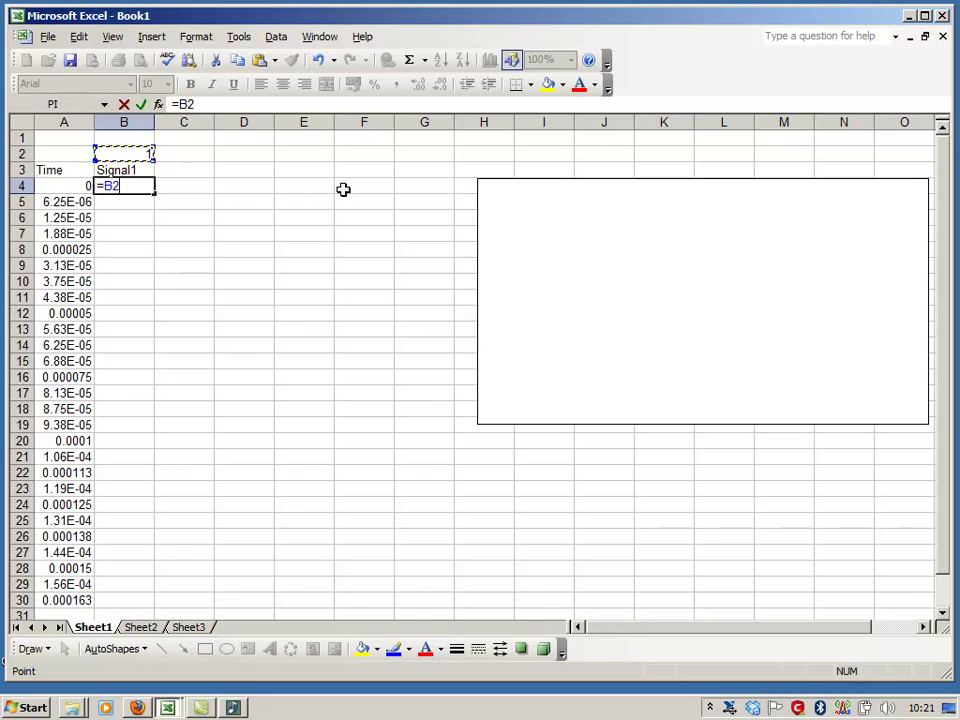
type("*sin(")
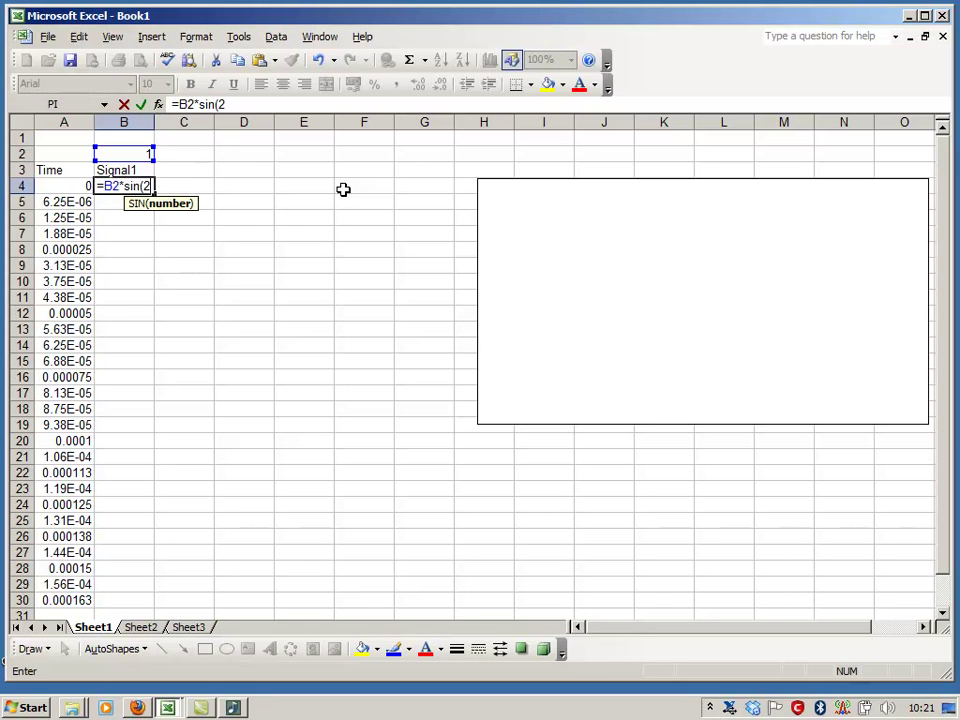
type("2*PI()")
type("*1000*")
left_click(75, 187)
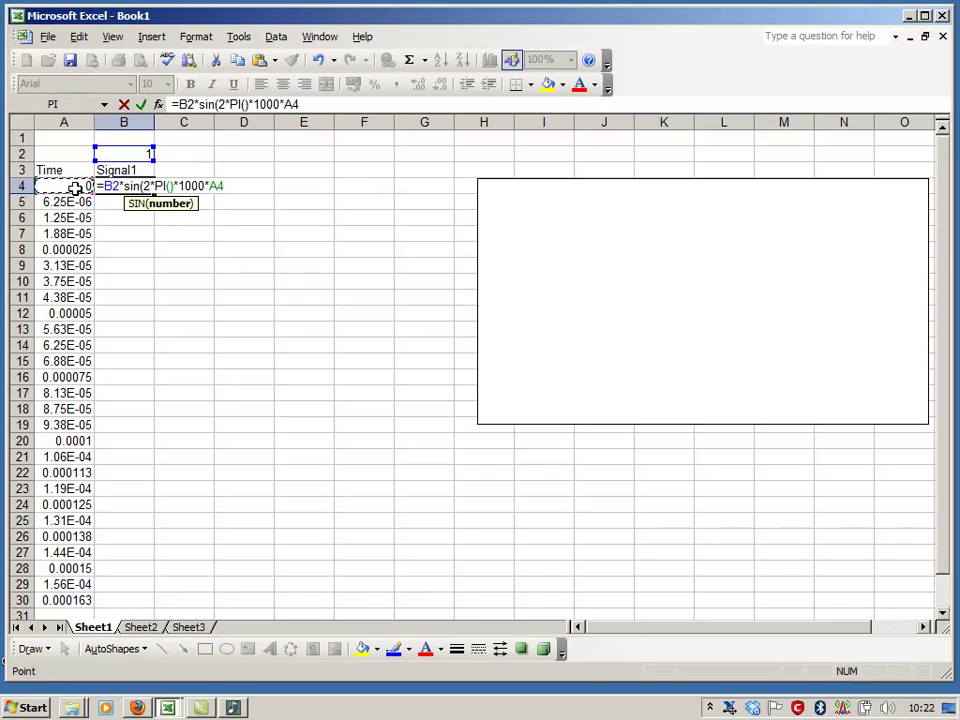
type(")")
key("Return")
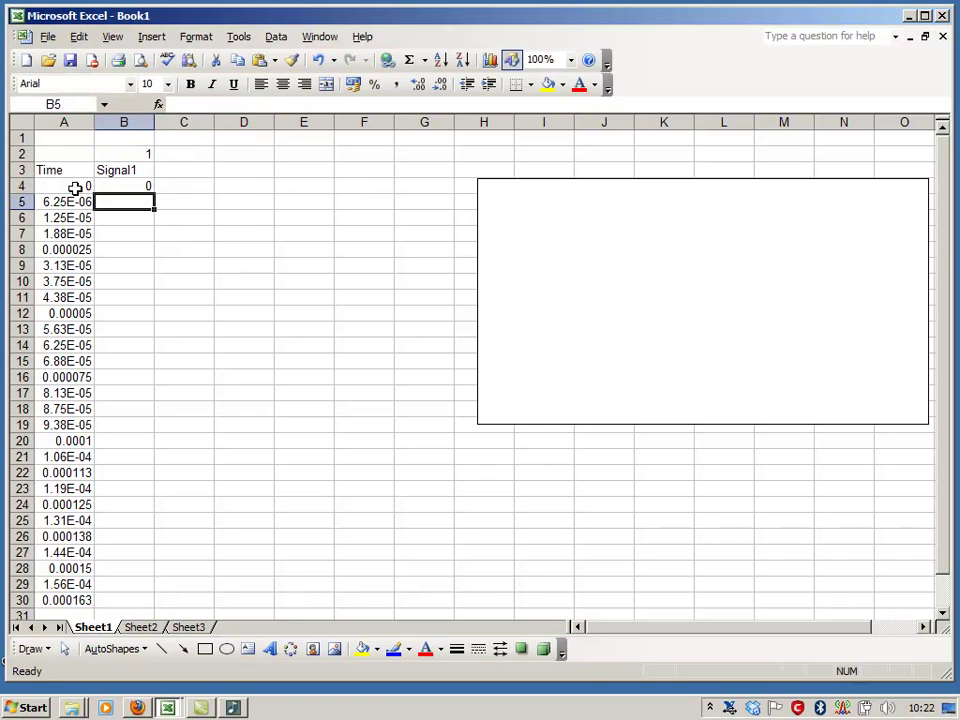
Step: Make the amplitude reference absolute ($B$2) and fill the formula down to B30
left_click(143, 185)
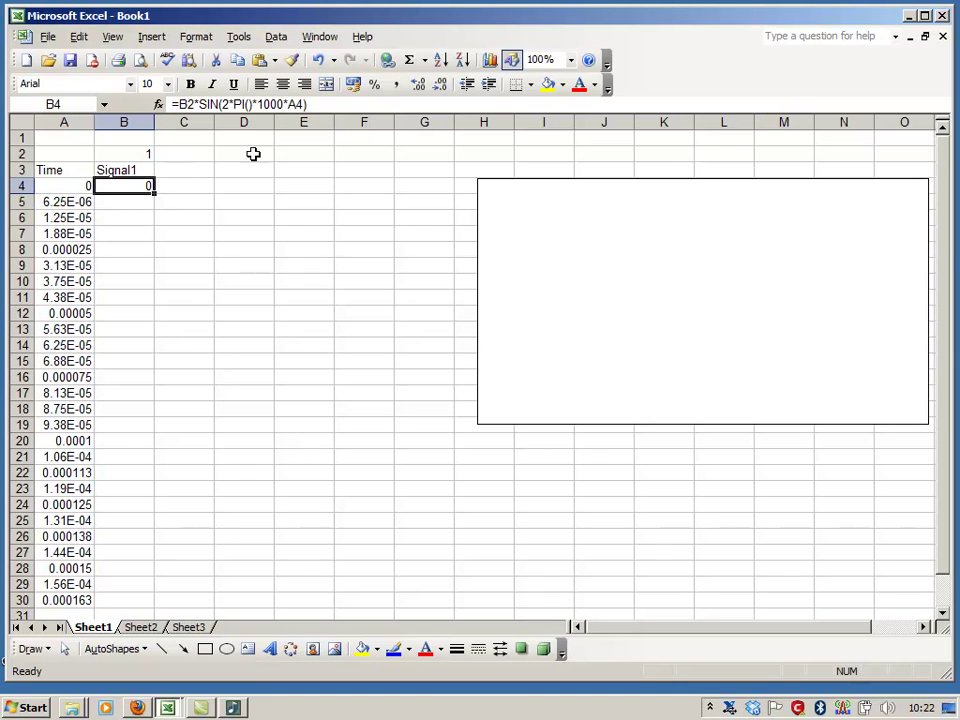
left_click(243, 104)
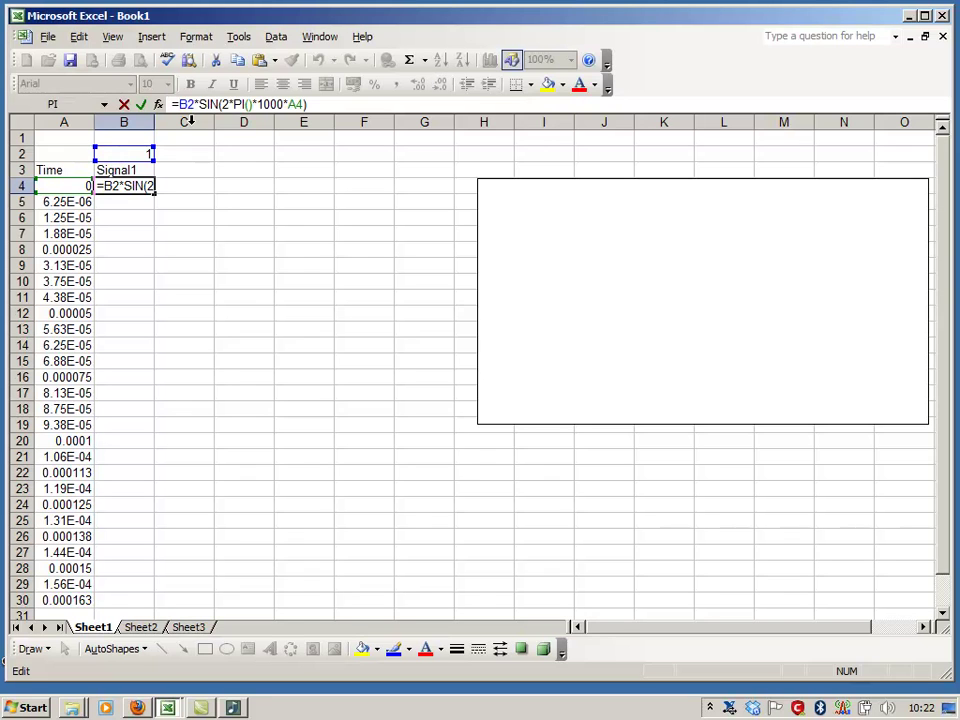
type("$B")
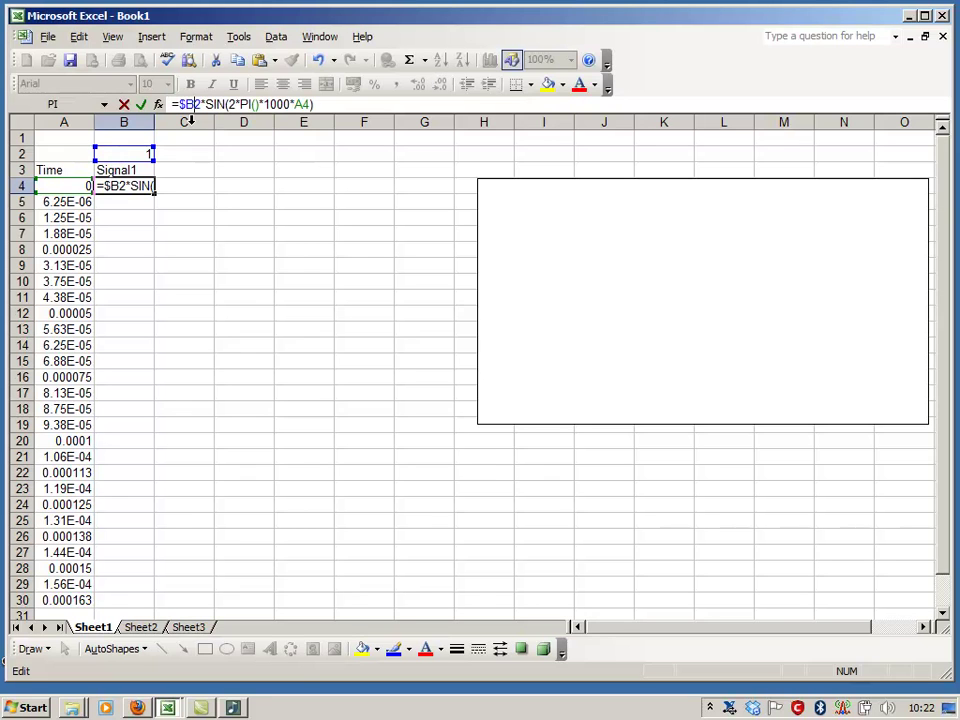
type("$")
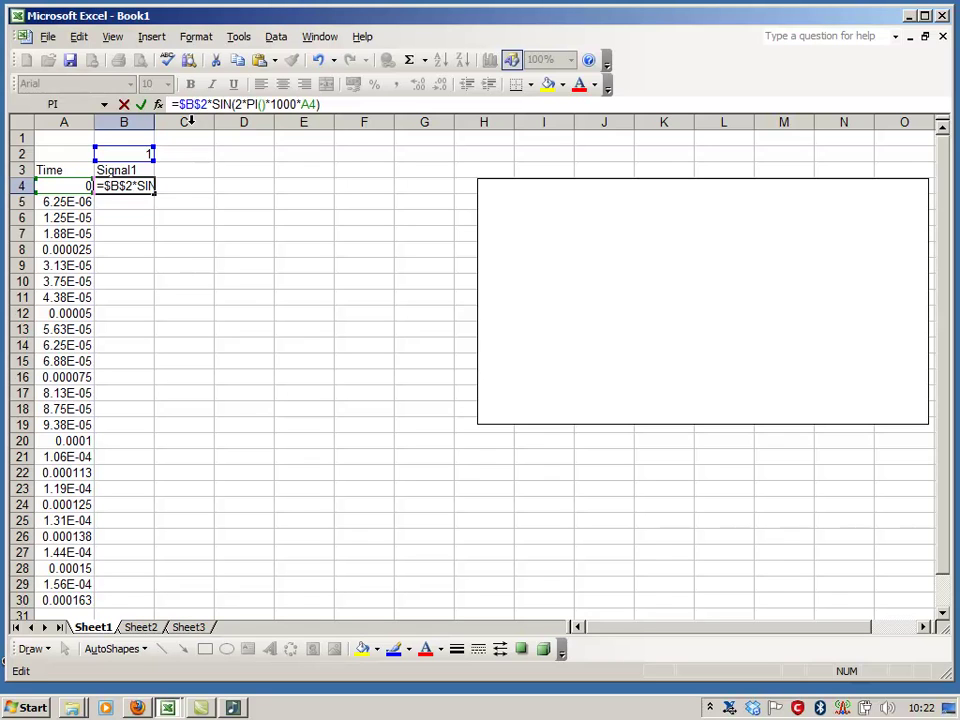
key("Return")
left_click(140, 187)
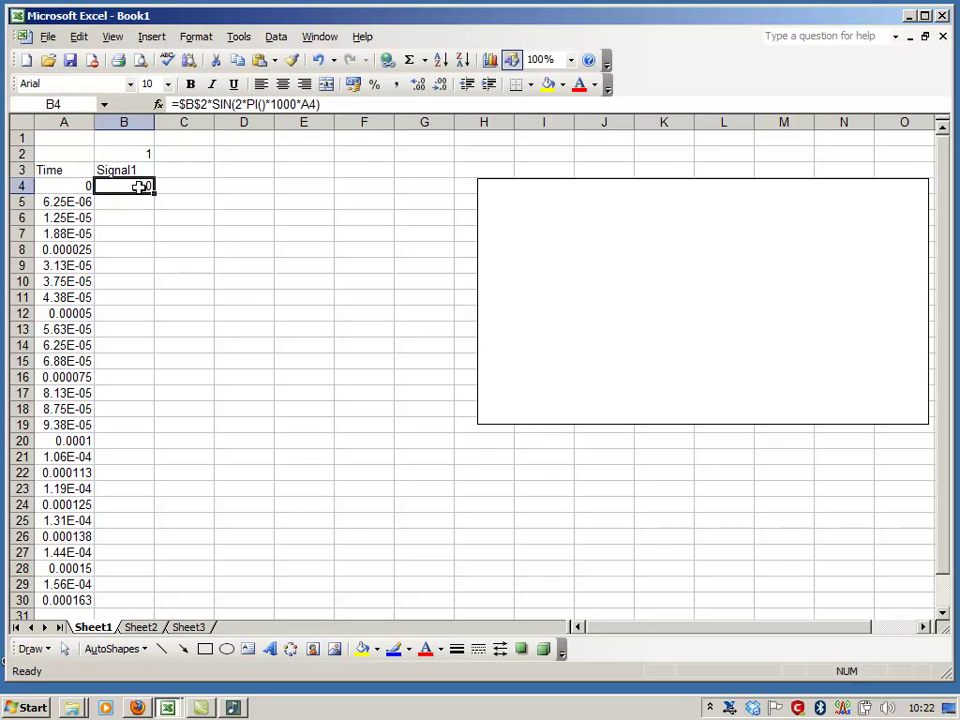
left_click_drag(154, 194, 148, 604)
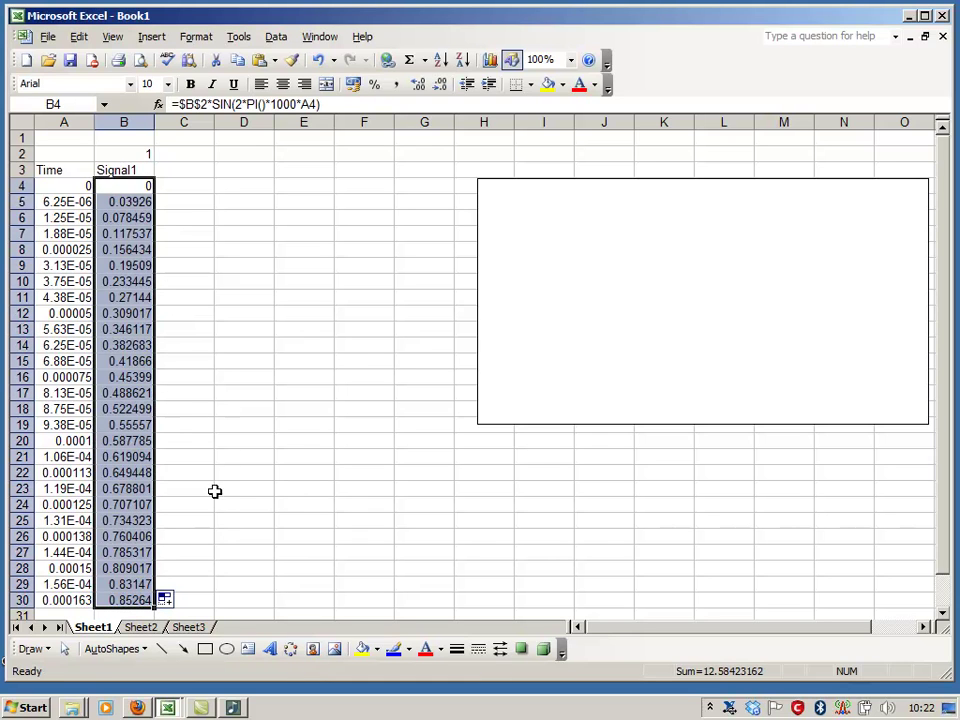
Step: Add a new series to the empty chart, named from the Signal1 heading in B3
left_click(240, 391)
left_click(533, 233)
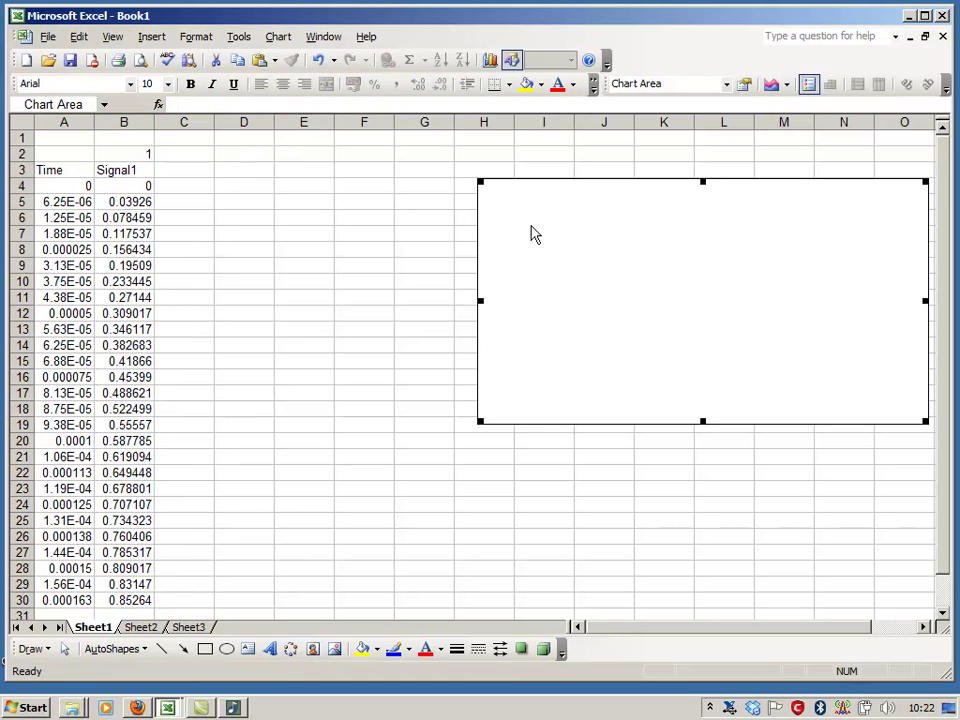
right_click(534, 234)
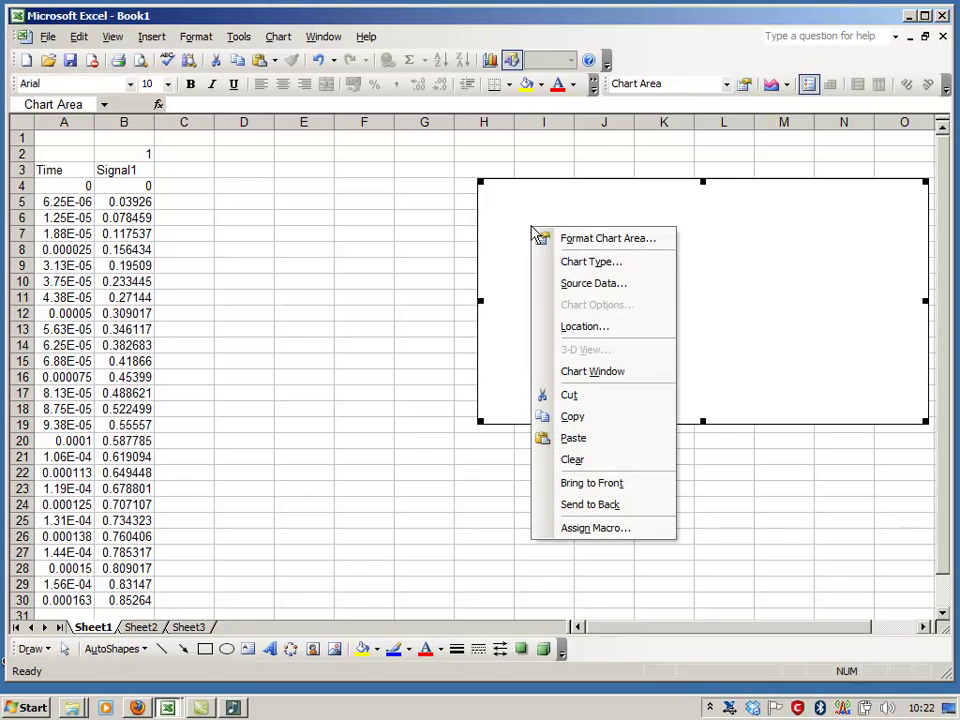
left_click(632, 285)
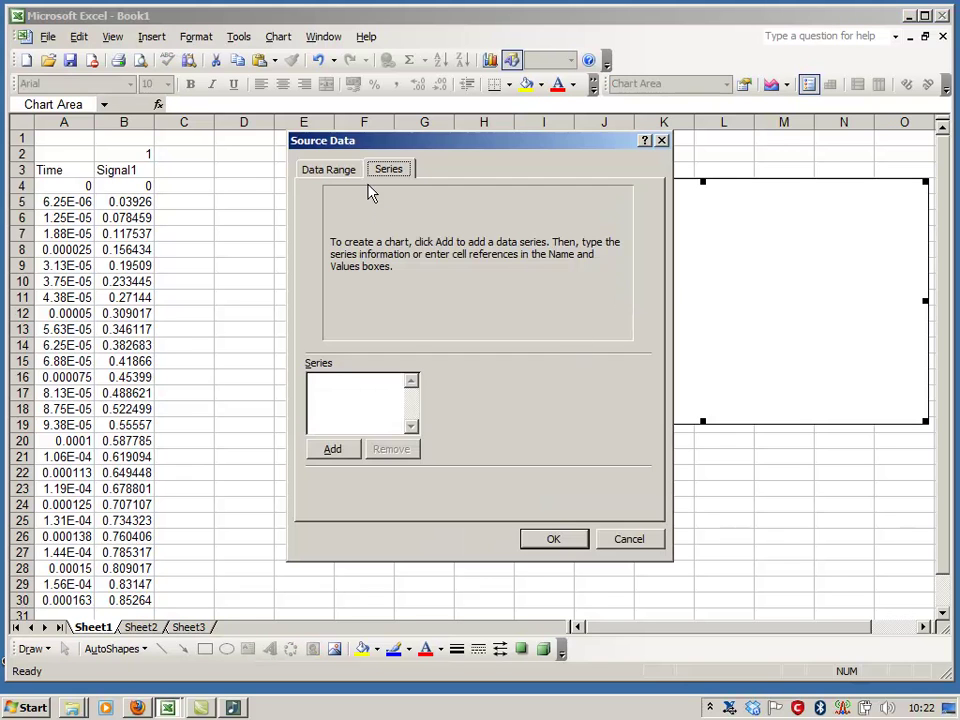
left_click(338, 450)
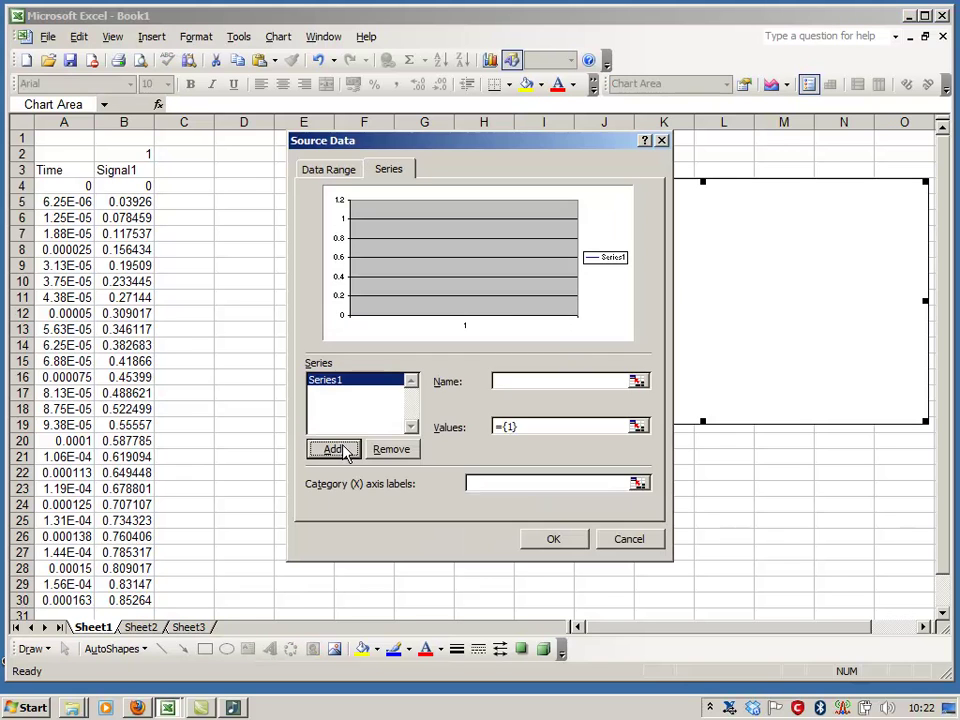
left_click(637, 381)
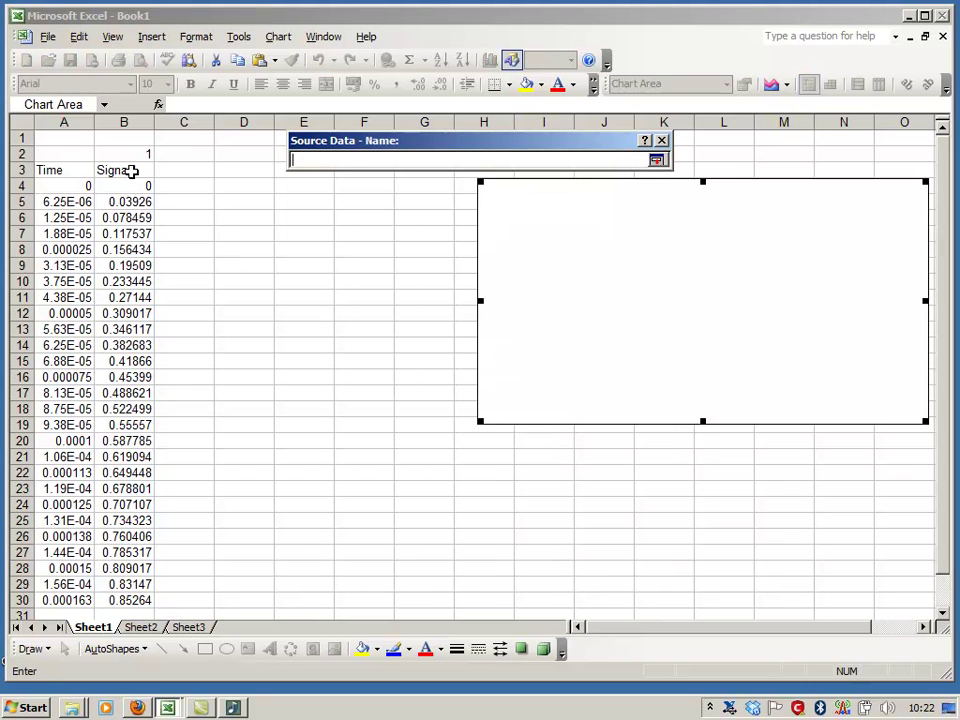
left_click(131, 171)
key("Return")
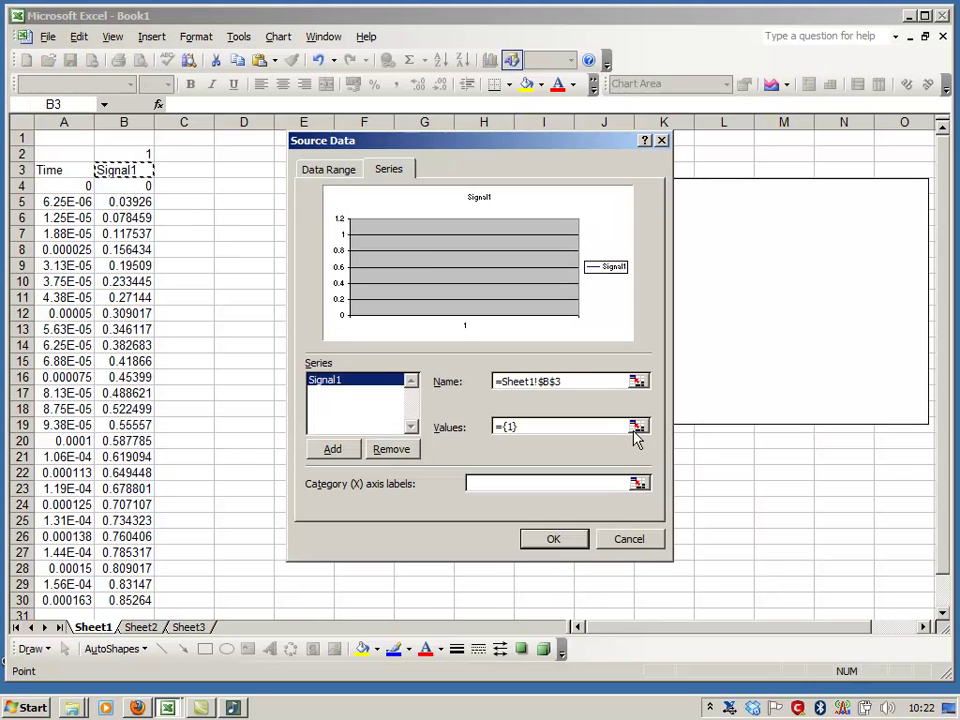
Step: Set the series values to B4:B30 and x-axis labels to A4:A30
left_click(636, 428)
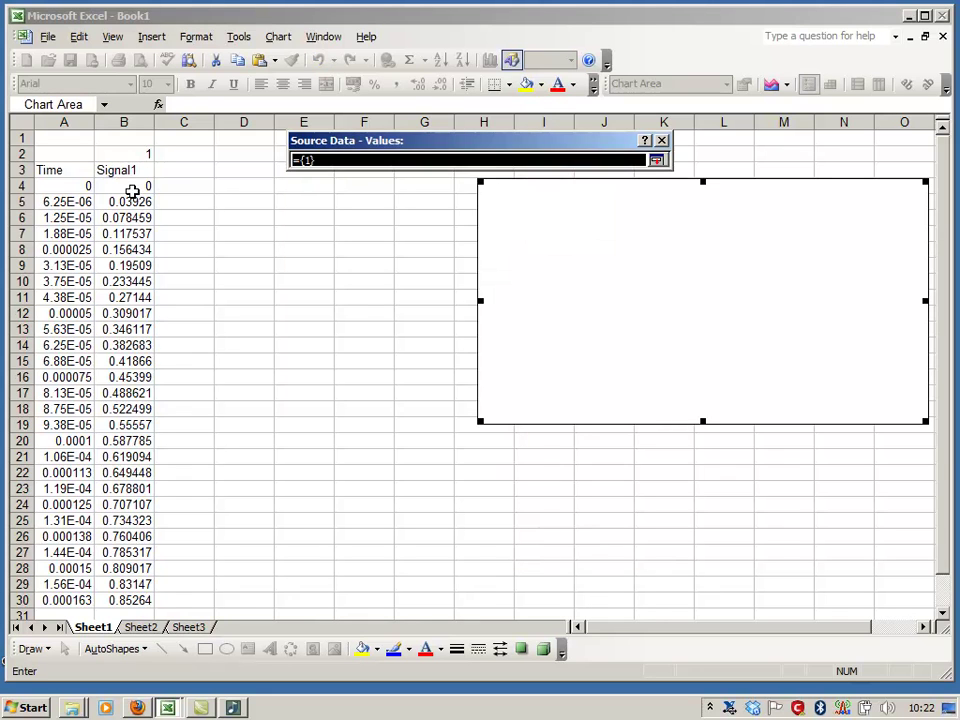
left_click_drag(132, 191, 130, 600)
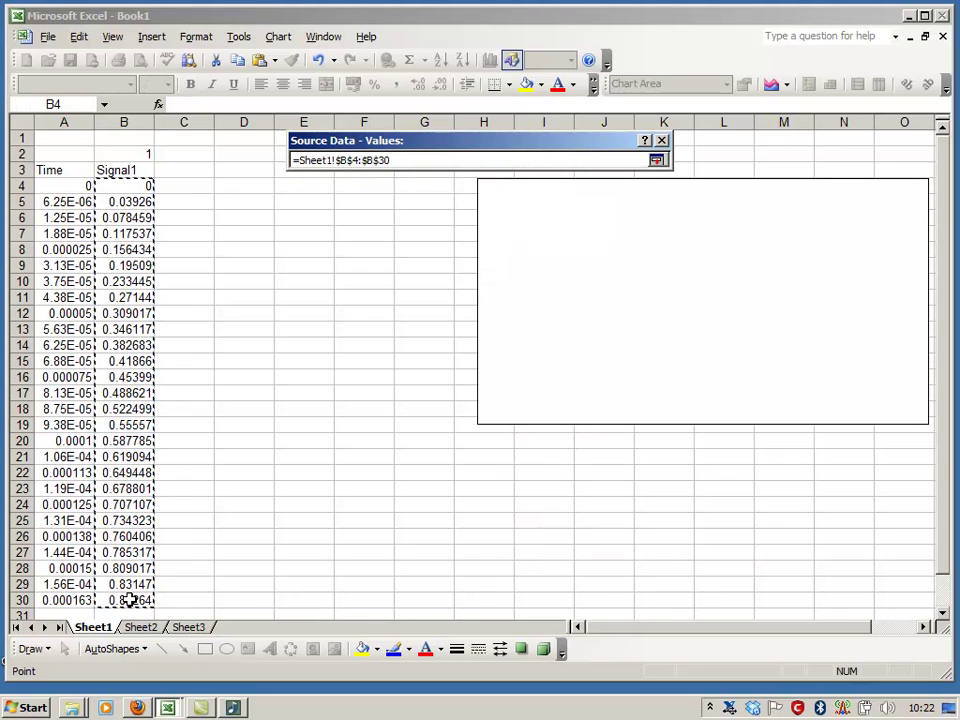
key("Return")
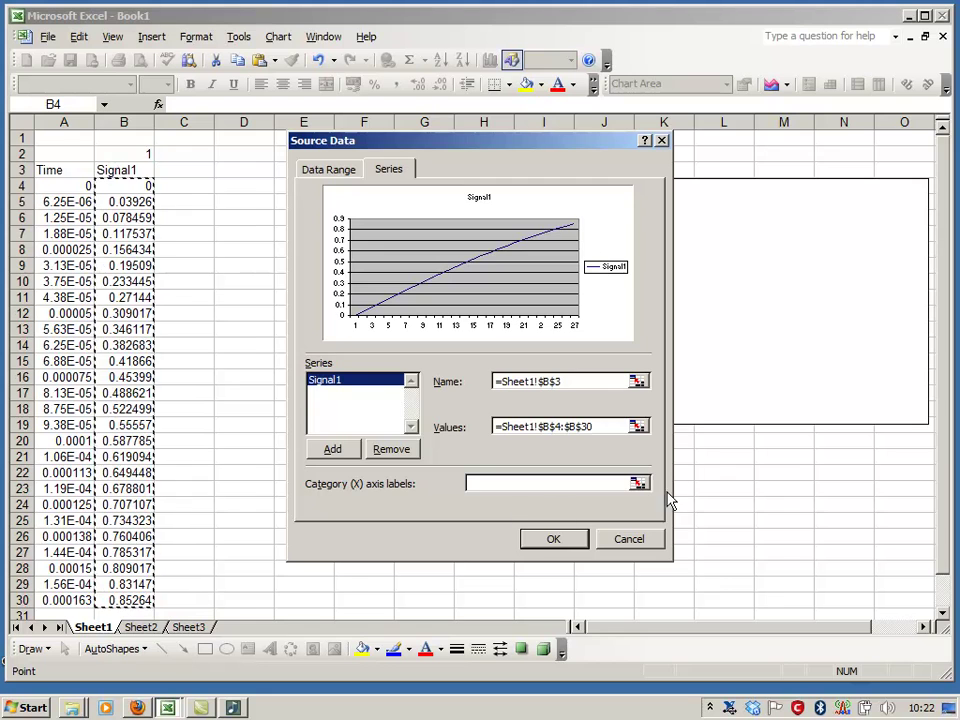
left_click(637, 483)
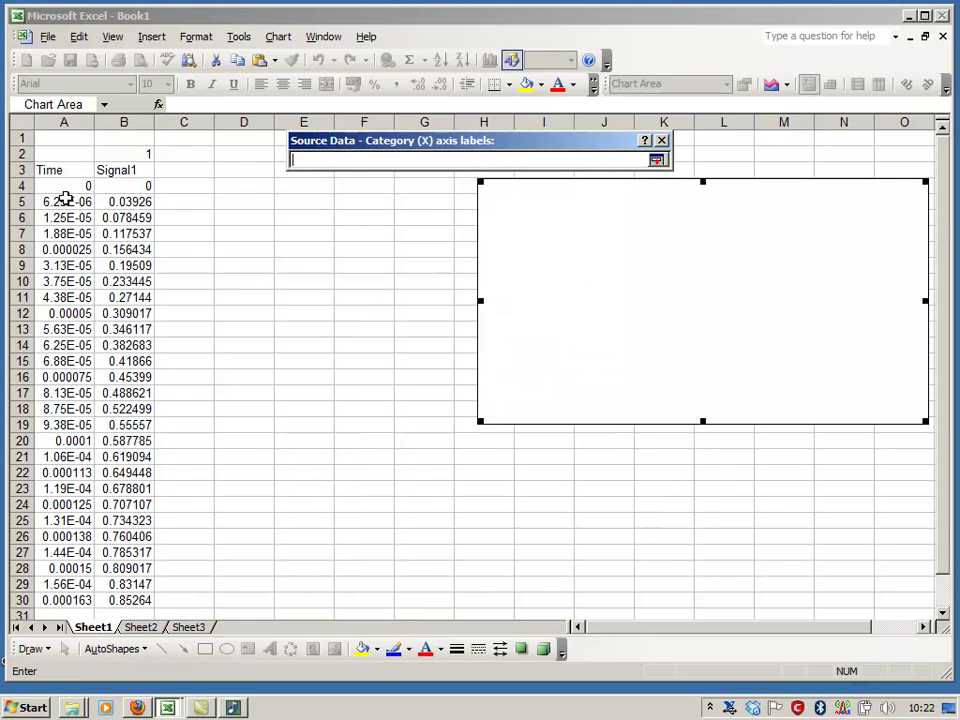
left_click_drag(64, 186, 60, 602)
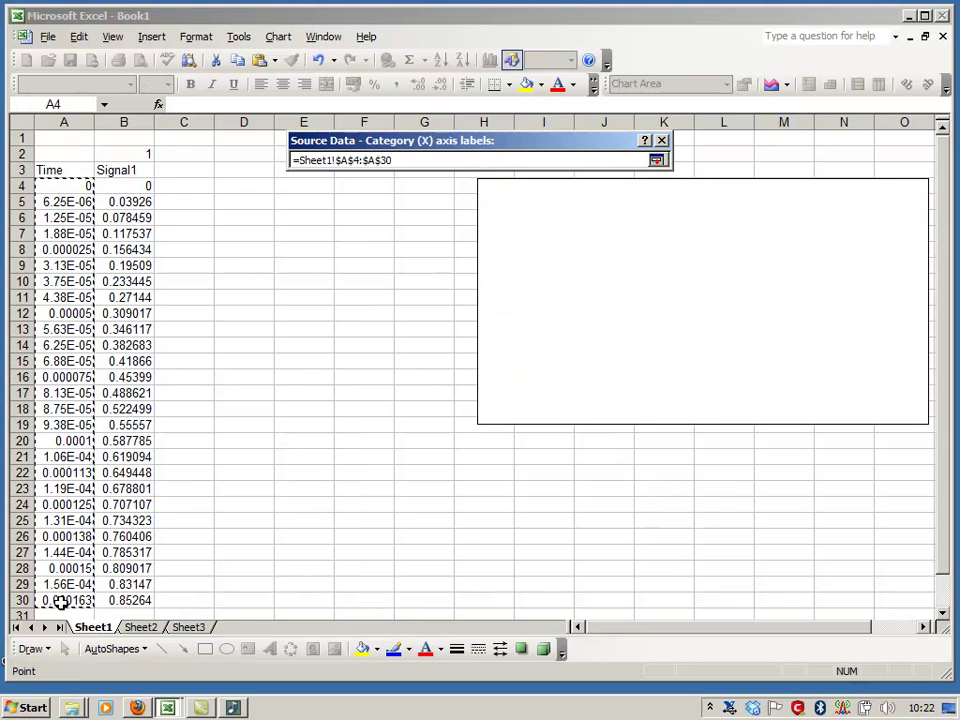
key("Return")
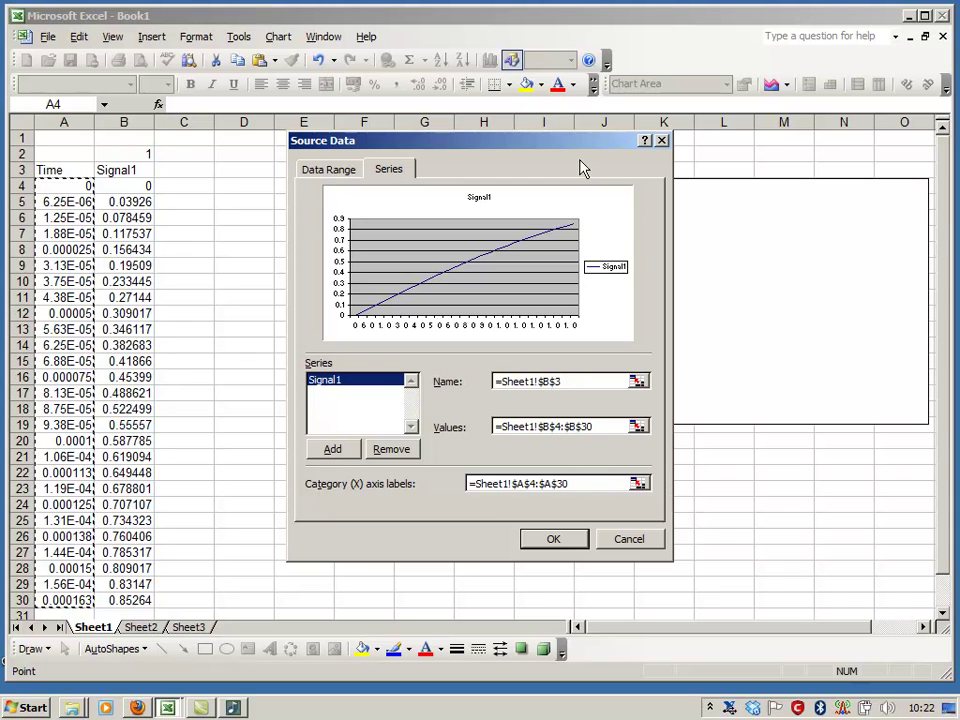
left_click(566, 540)
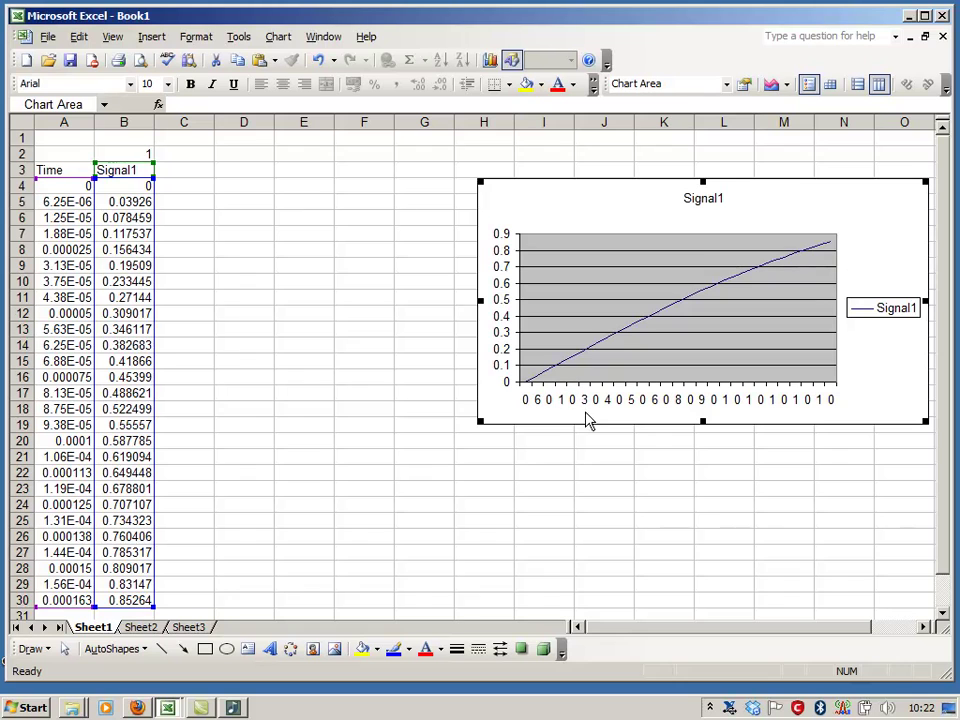
Step: Clear the legend from the Signal1 chart
left_click(903, 313)
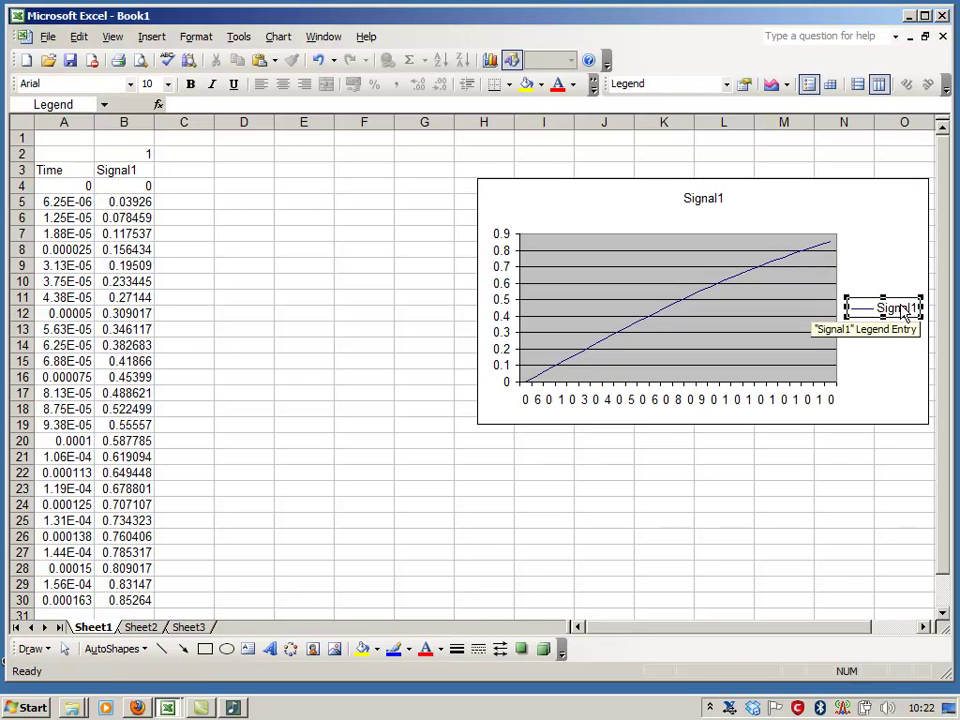
right_click(903, 313)
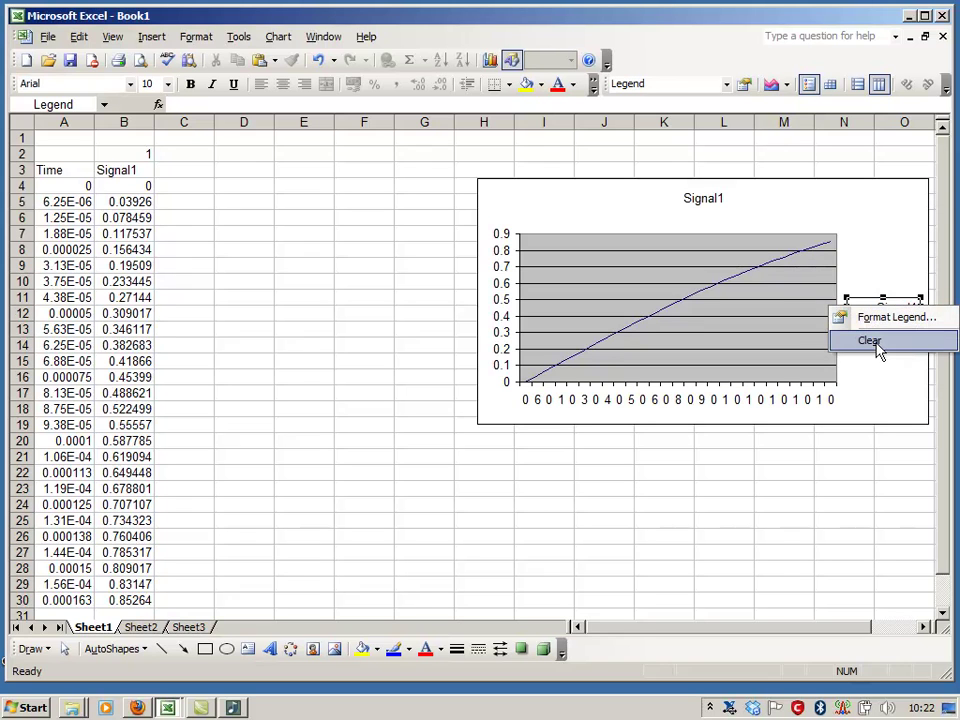
left_click(869, 341)
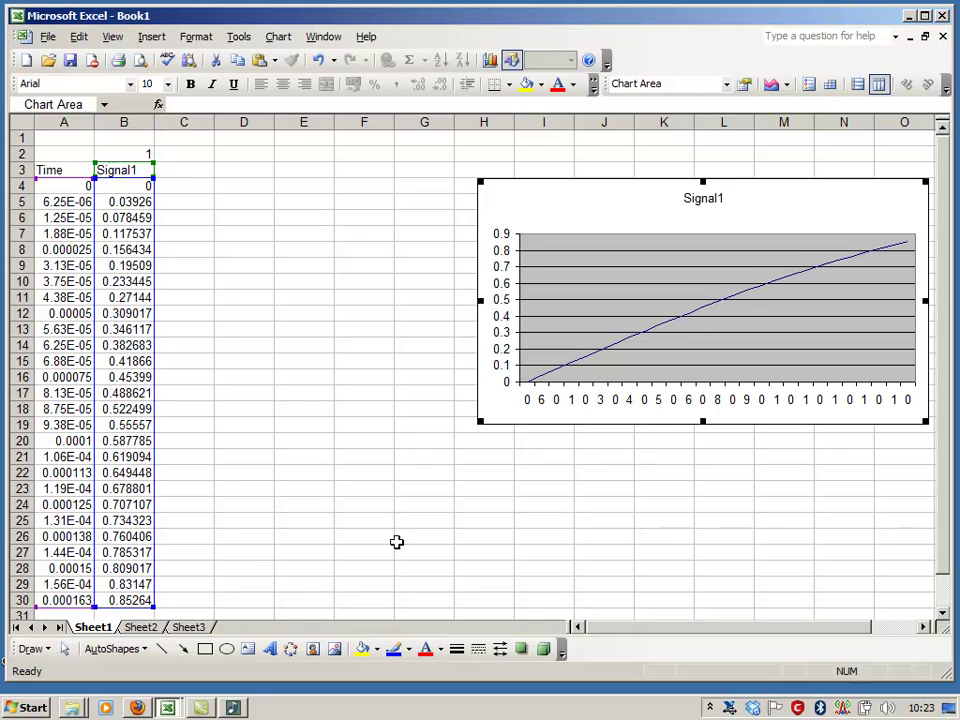
Step: Extend the Time and Signal1 columns from A4:B6 down to row 84
left_click(369, 579)
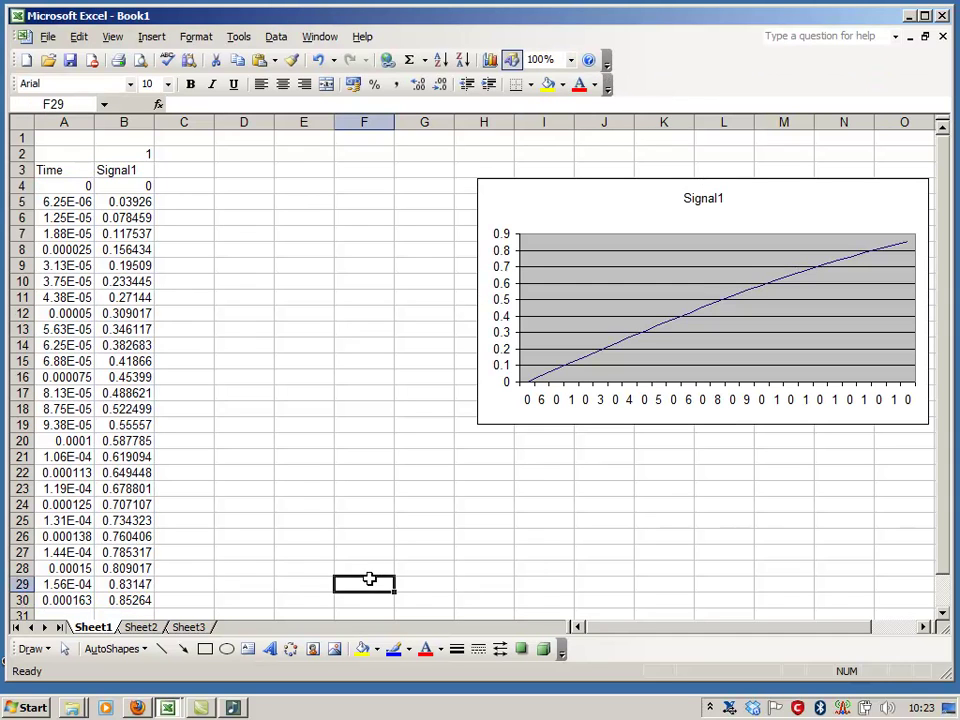
left_click_drag(64, 184, 143, 473)
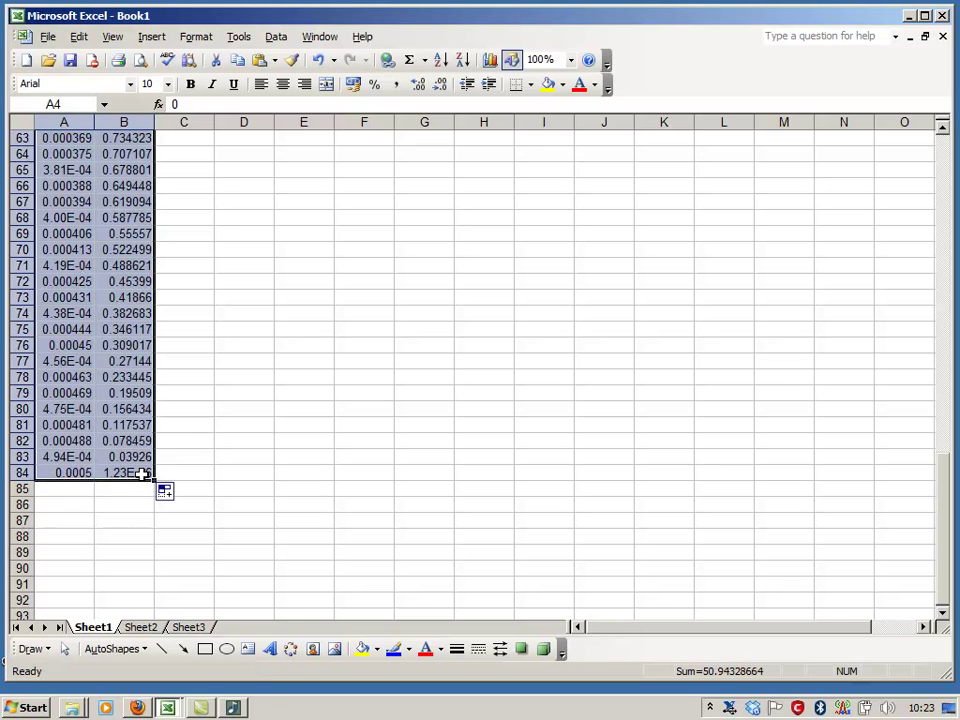
left_click(476, 535)
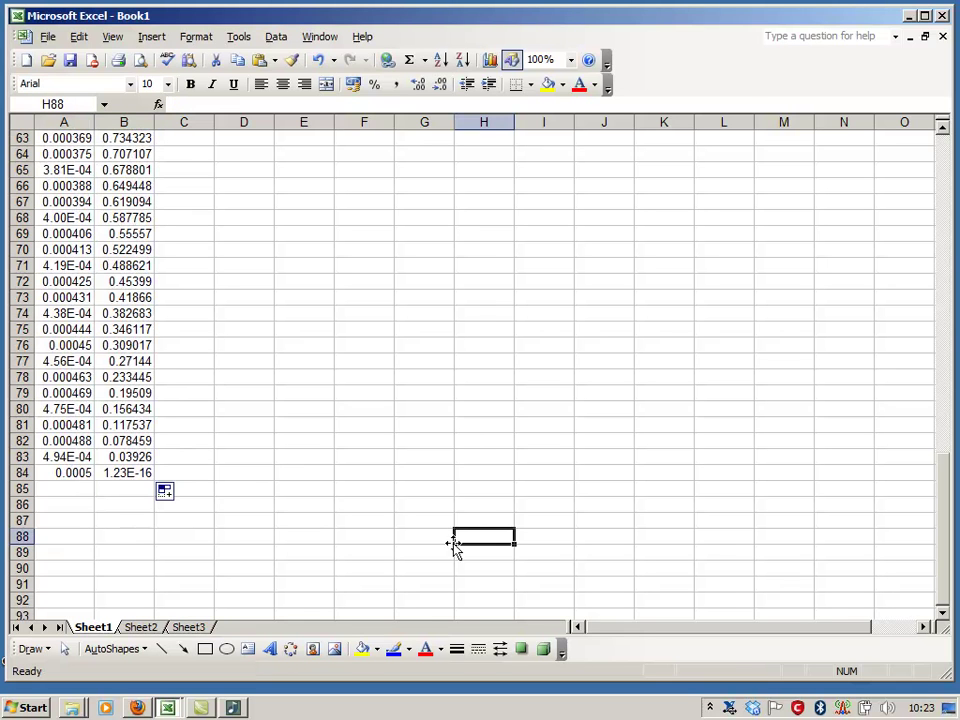
scroll(807, 428, "up", 20)
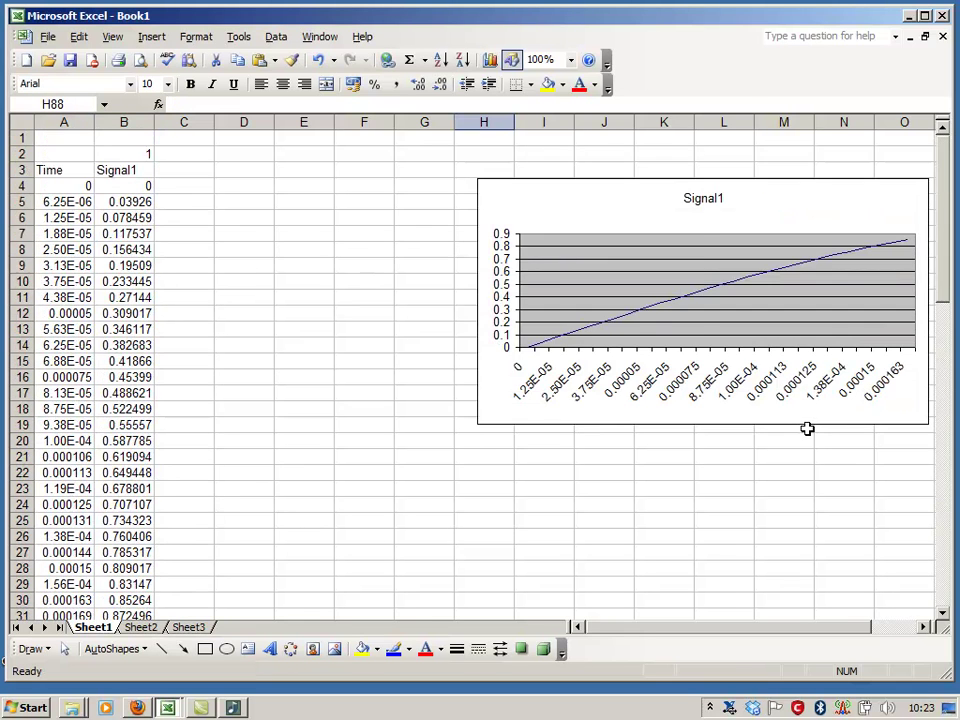
left_click(634, 195)
Step: Extend the chart's series values and x-axis labels to row 84
right_click(634, 193)
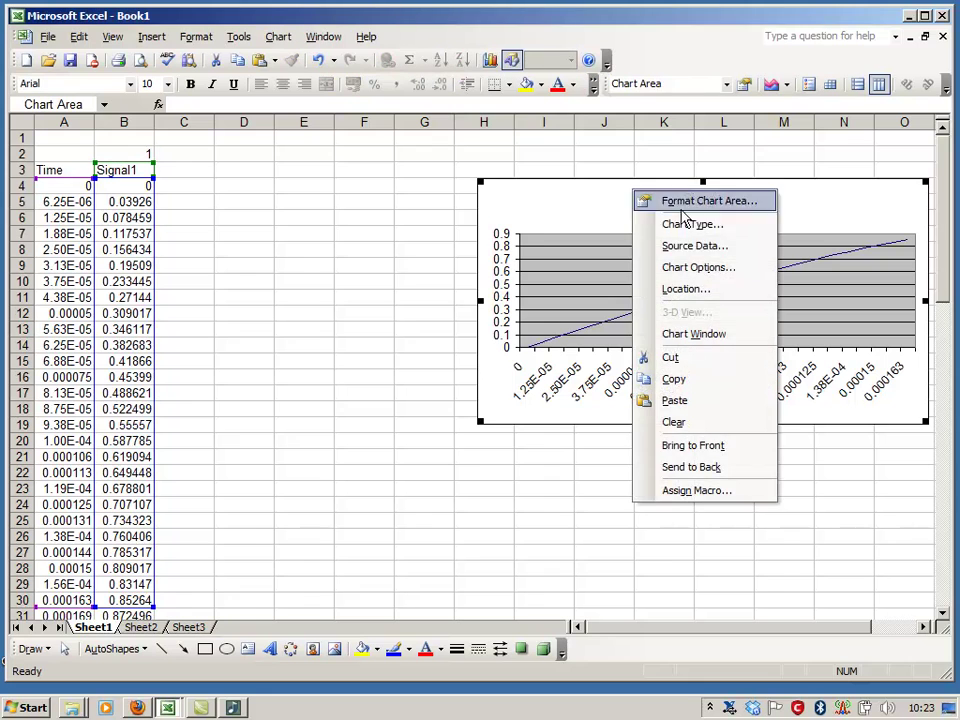
left_click(703, 258)
left_click(604, 426)
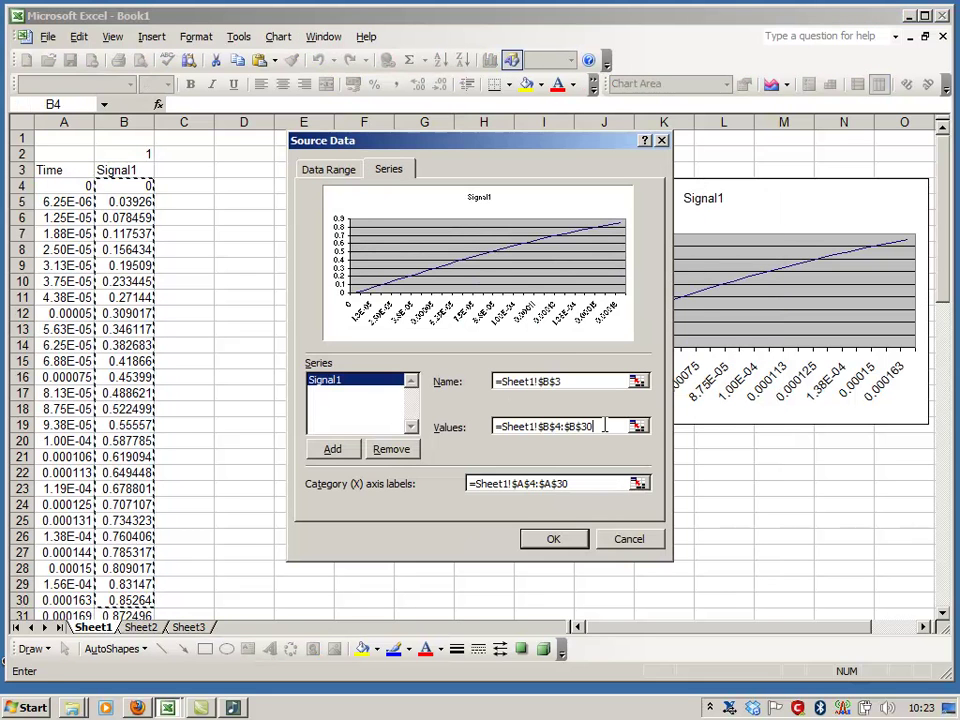
key("BackSpace")
key("BackSpace")
type("84")
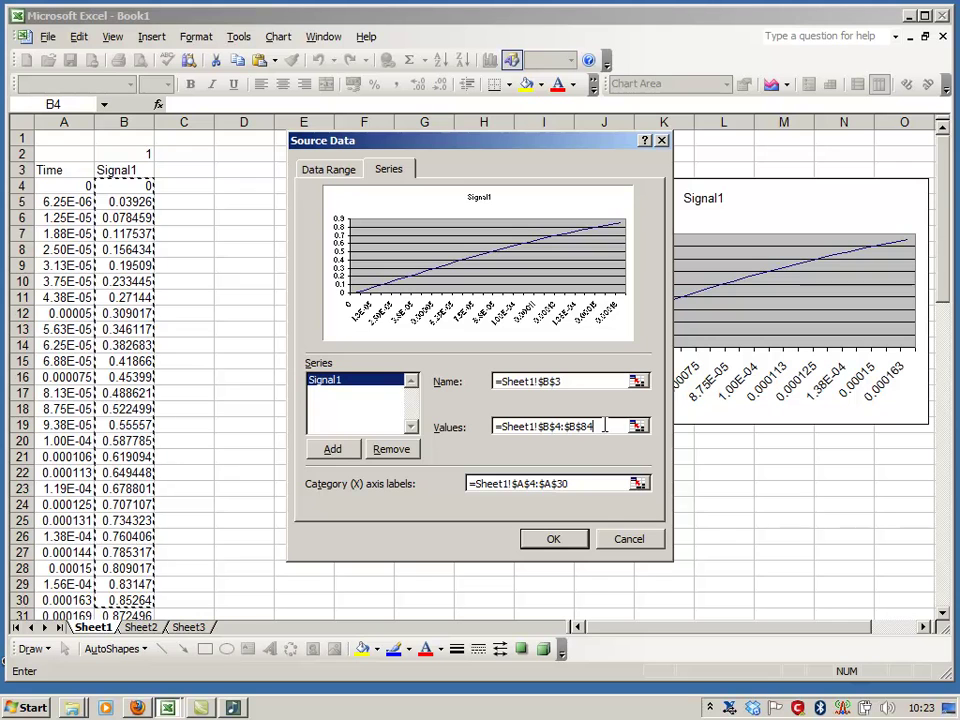
left_click(577, 483)
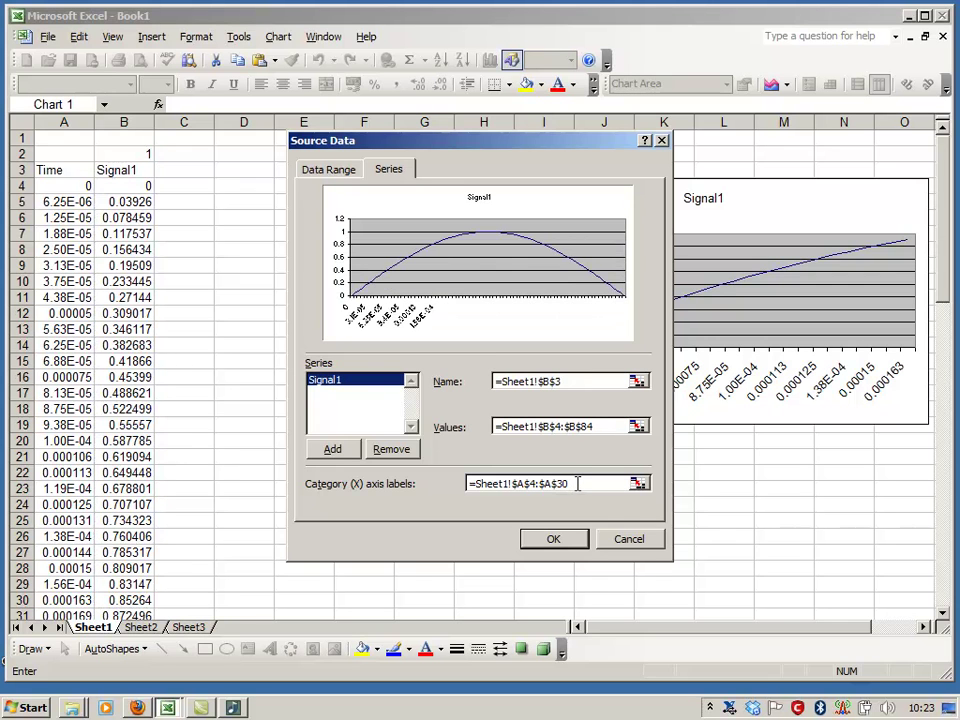
left_click(574, 540)
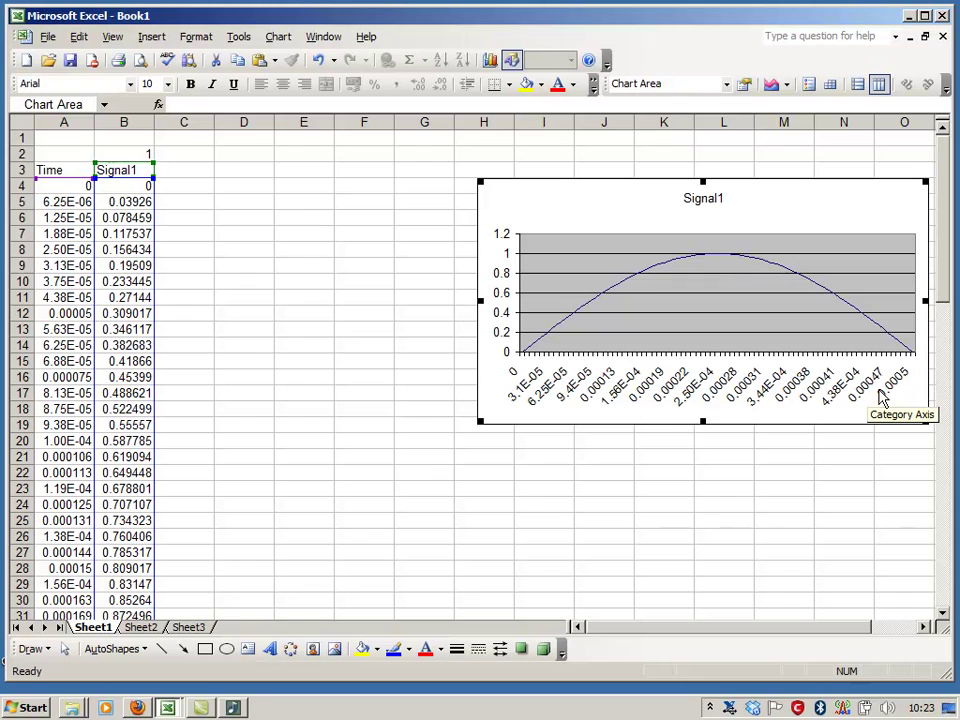
left_click(223, 312)
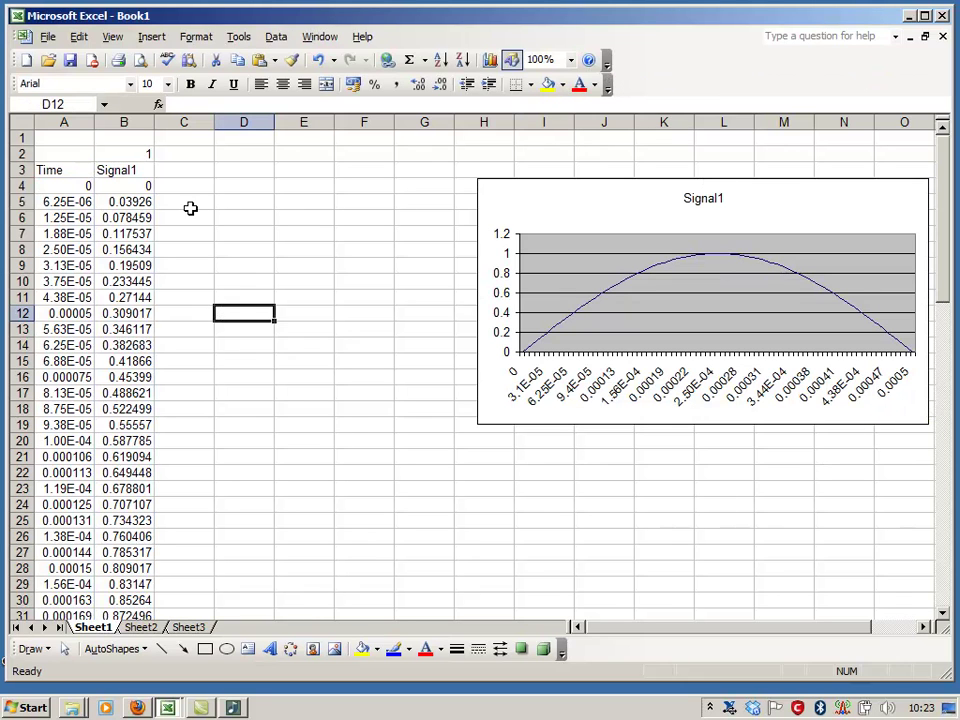
Step: Enter amplitude 1 in C2 and the Signal 2 heading in C3
left_click(142, 156)
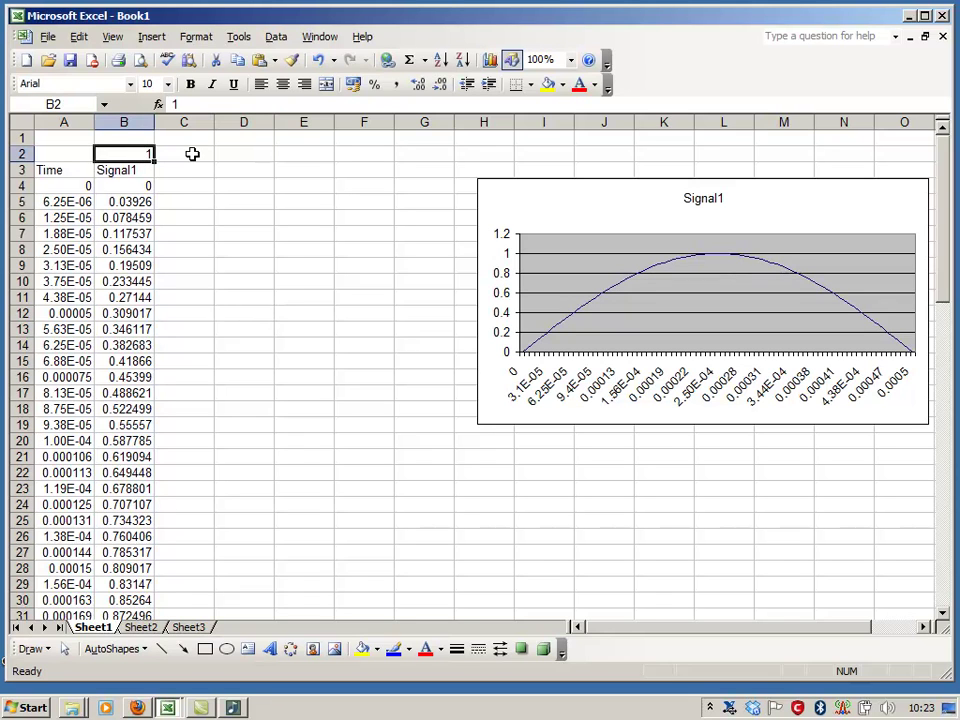
left_click(192, 154)
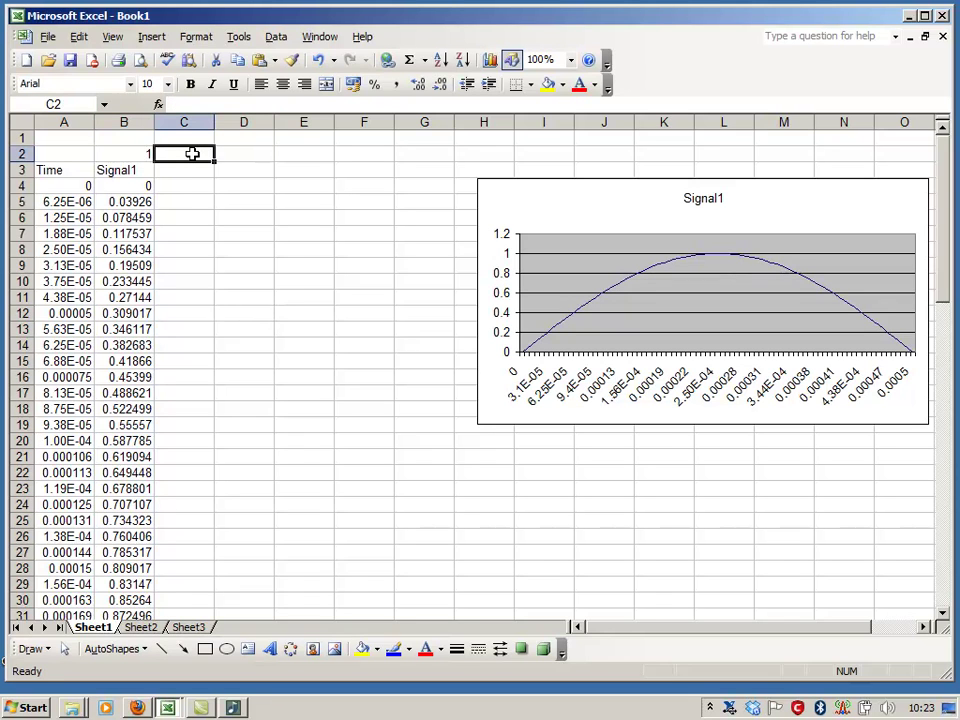
type("1")
key("Return")
type("Signal 2")
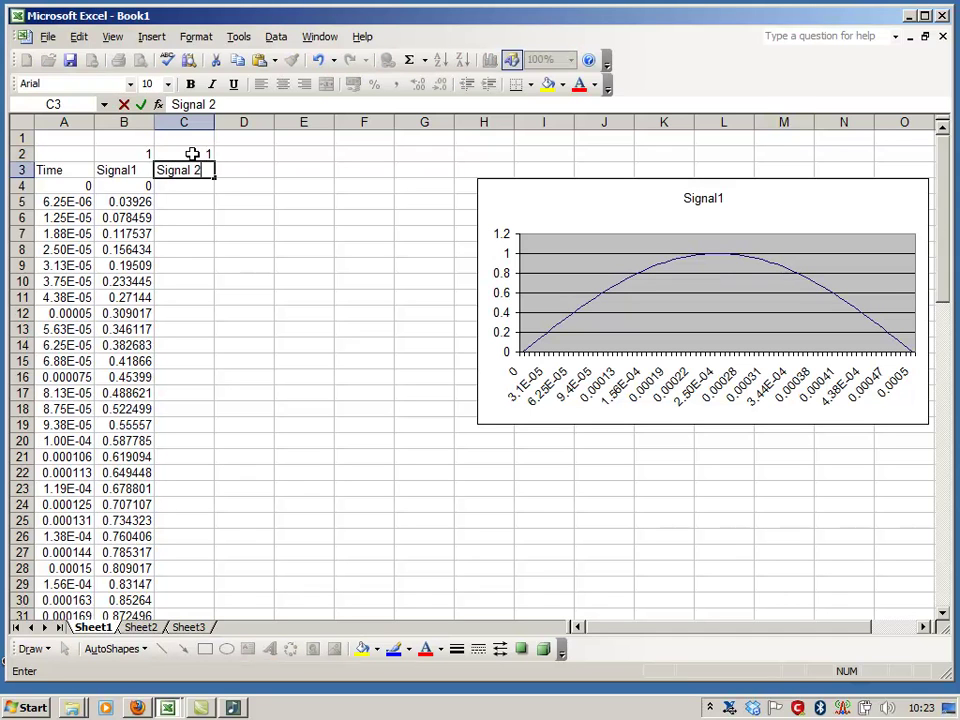
key("Return")
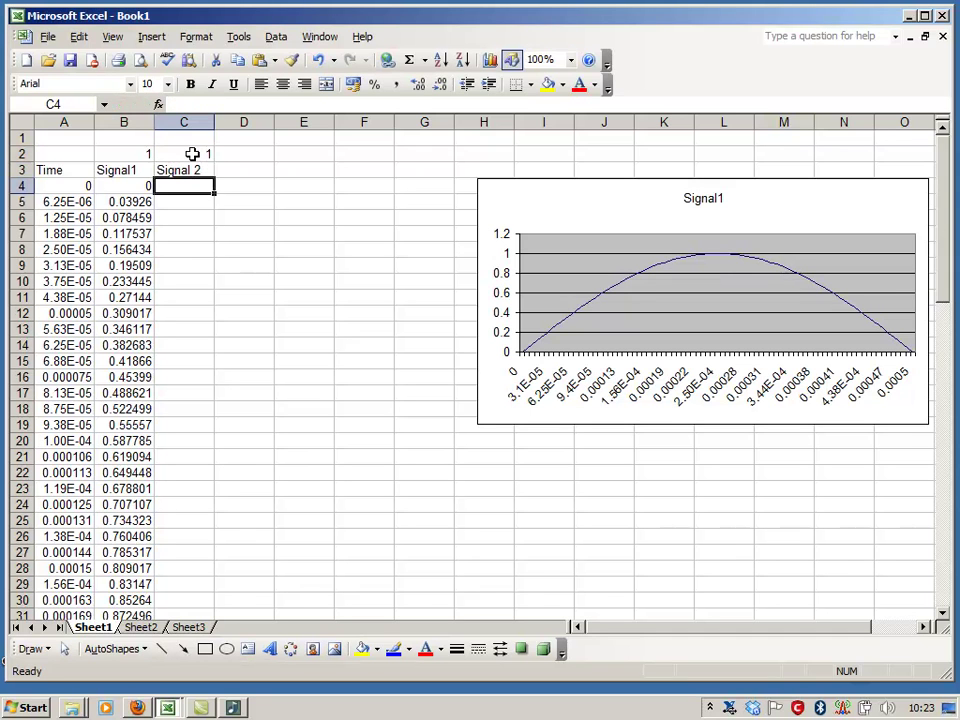
Step: Copy the B4 formula to C4 and change SIN to COS
left_click(135, 184)
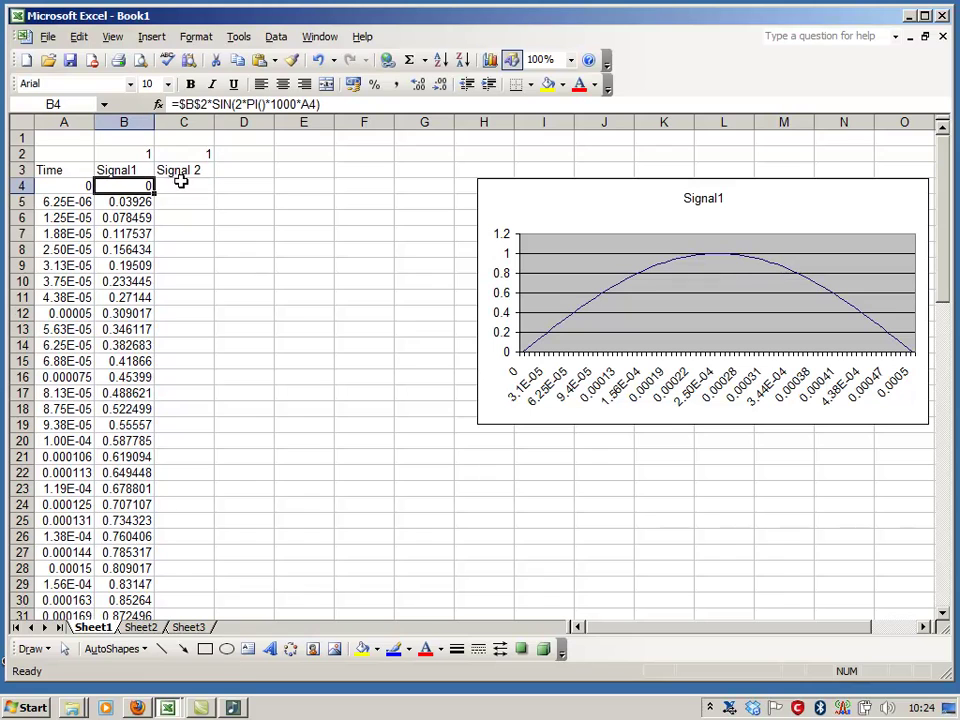
key("ctrl+c")
left_click(182, 181)
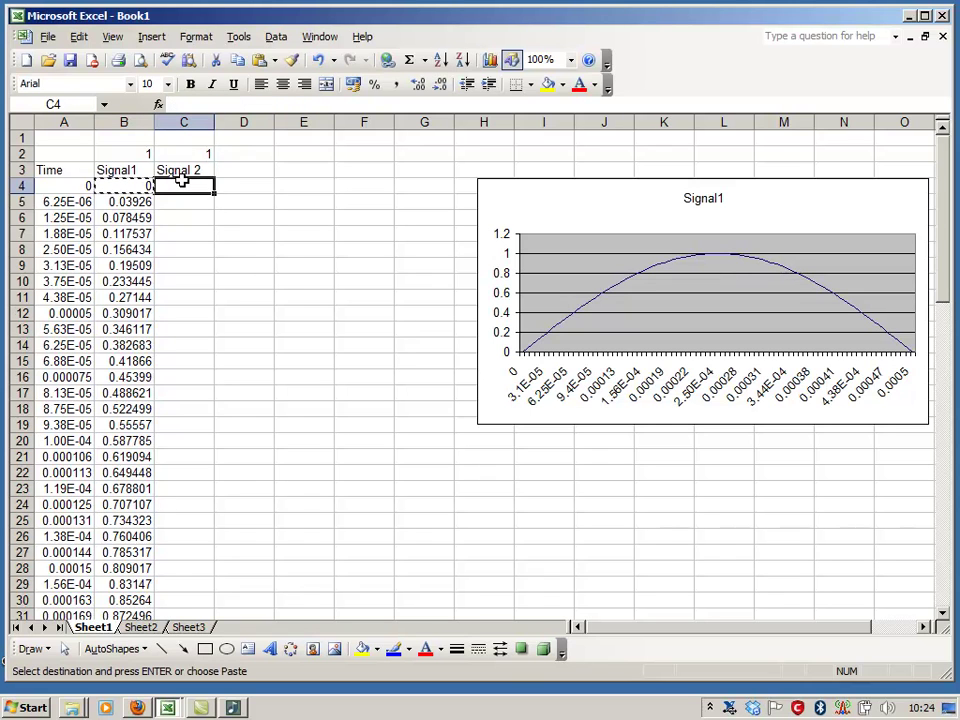
key("ctrl+v")
key("Escape")
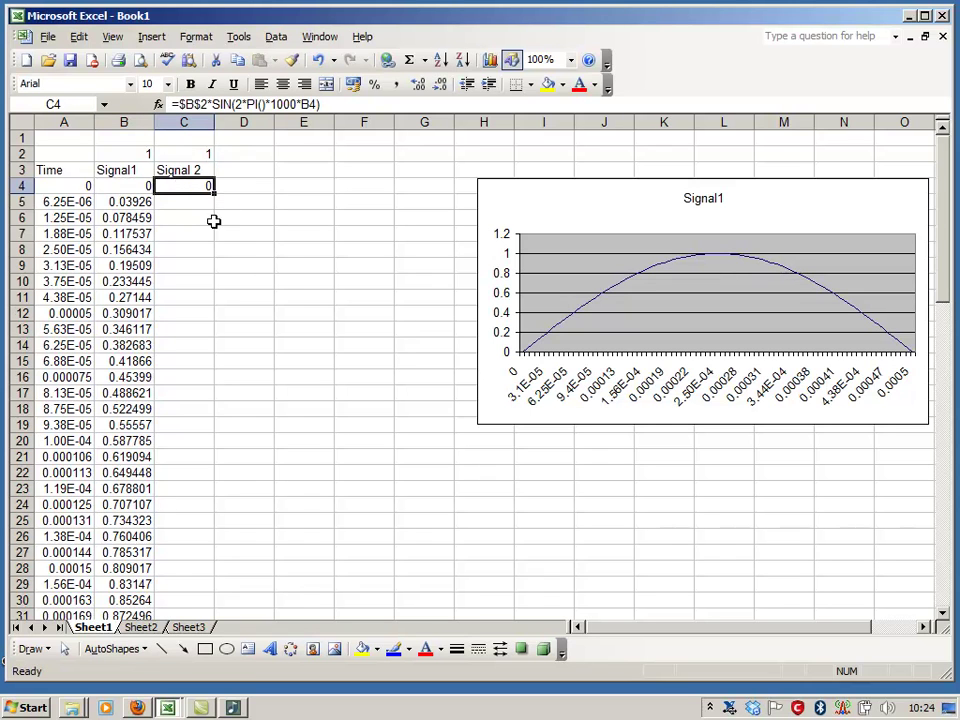
left_click(231, 104)
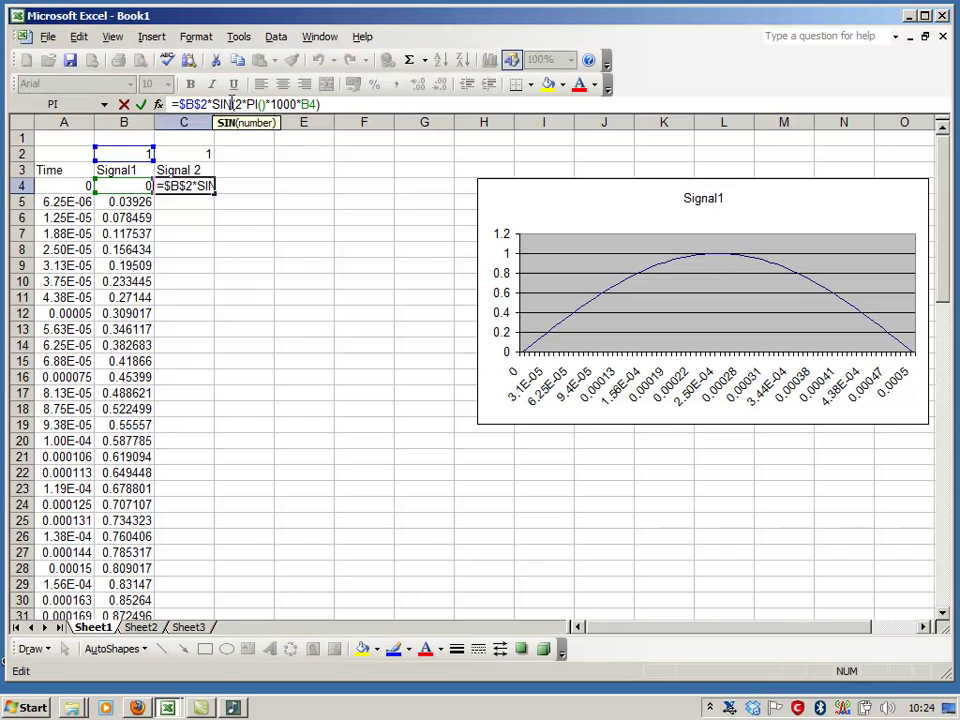
key("BackSpace")
key("BackSpace")
key("BackSpace")
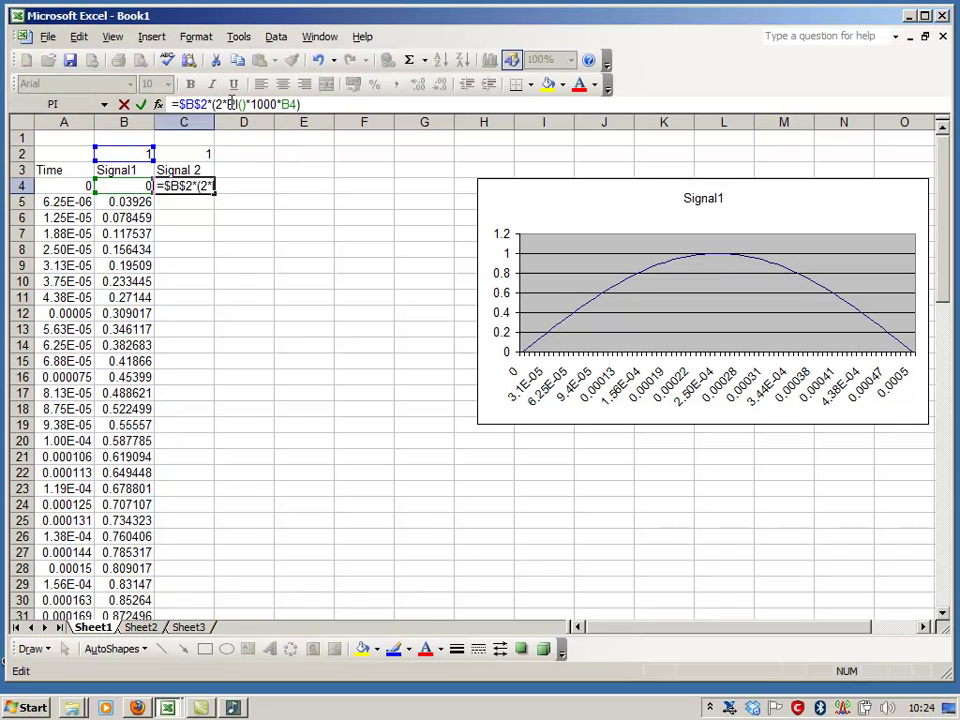
type("cos")
key("Return")
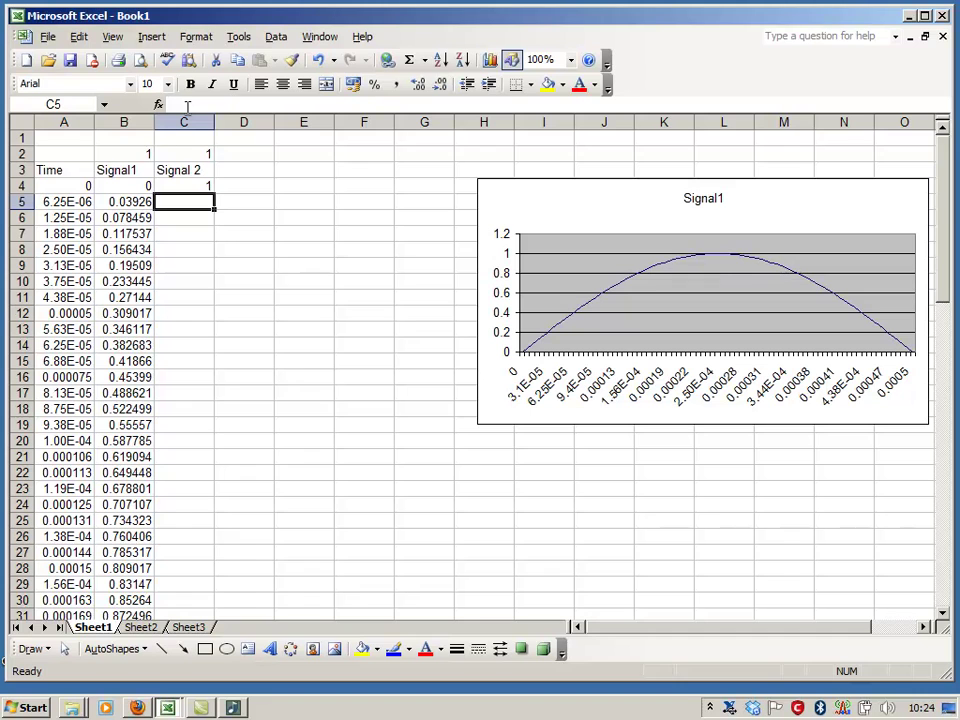
Step: Point the C4 formula's time reference at $A4
left_click(200, 186)
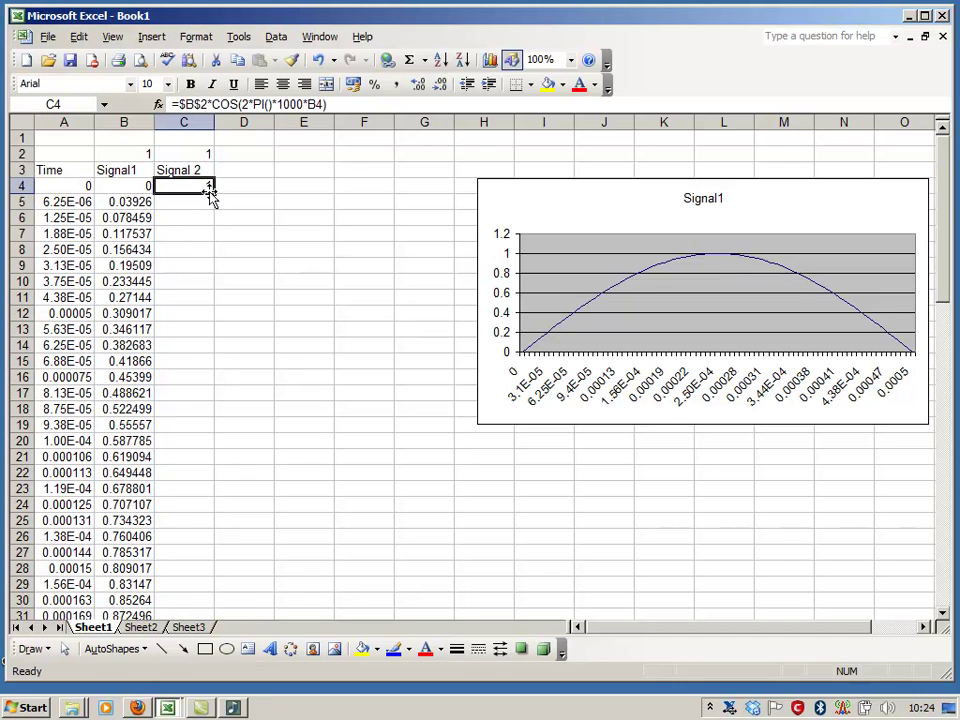
left_click(263, 104)
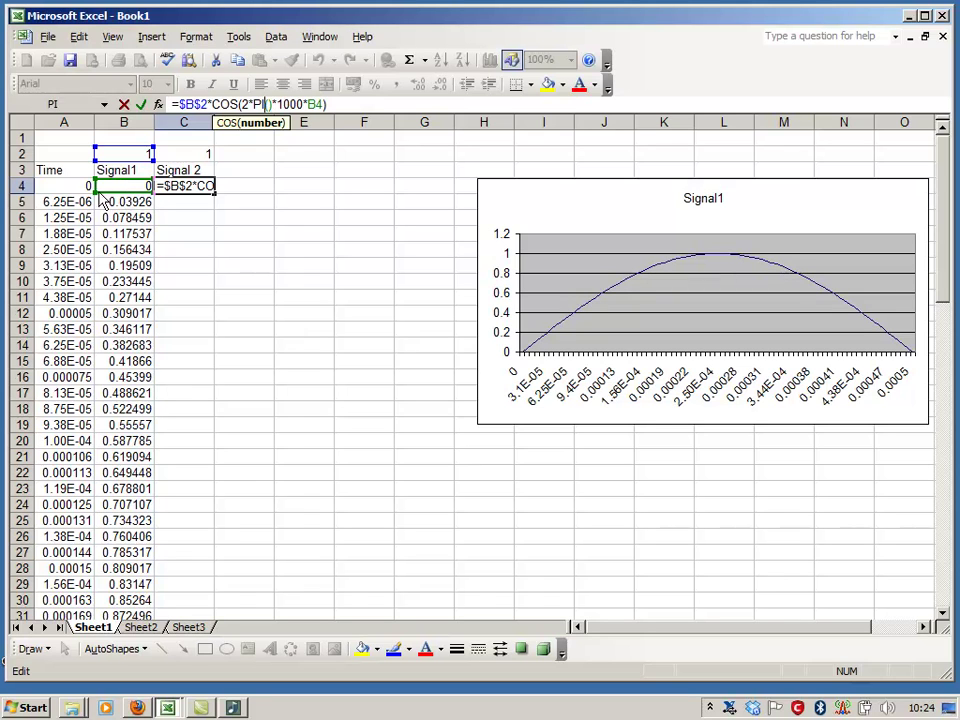
left_click(74, 190)
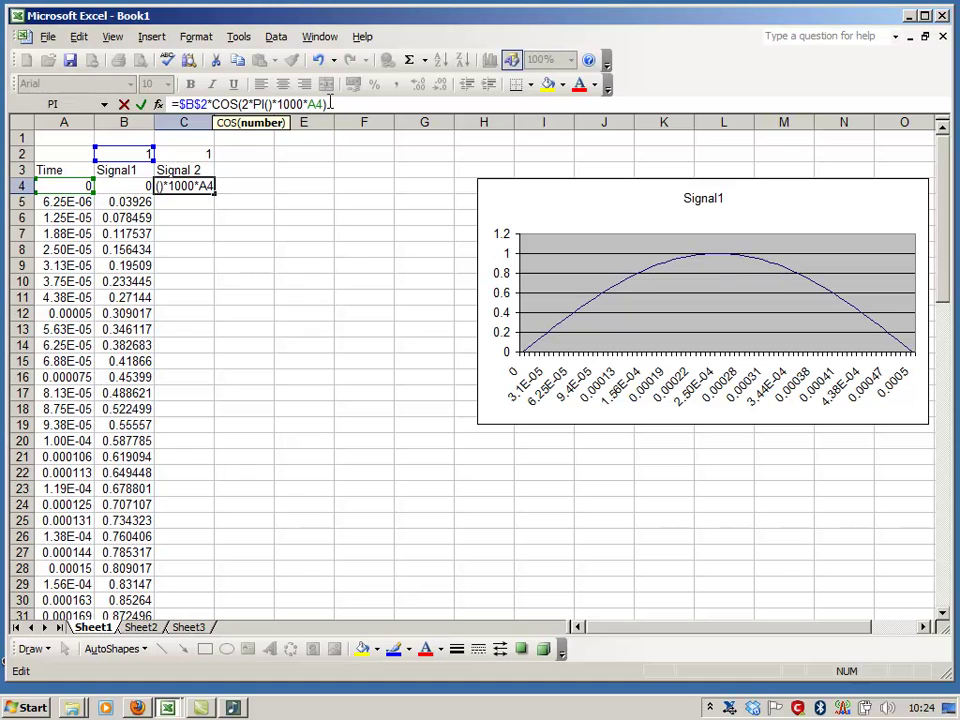
key("F4")
key("F4")
key("F4")
key("Return")
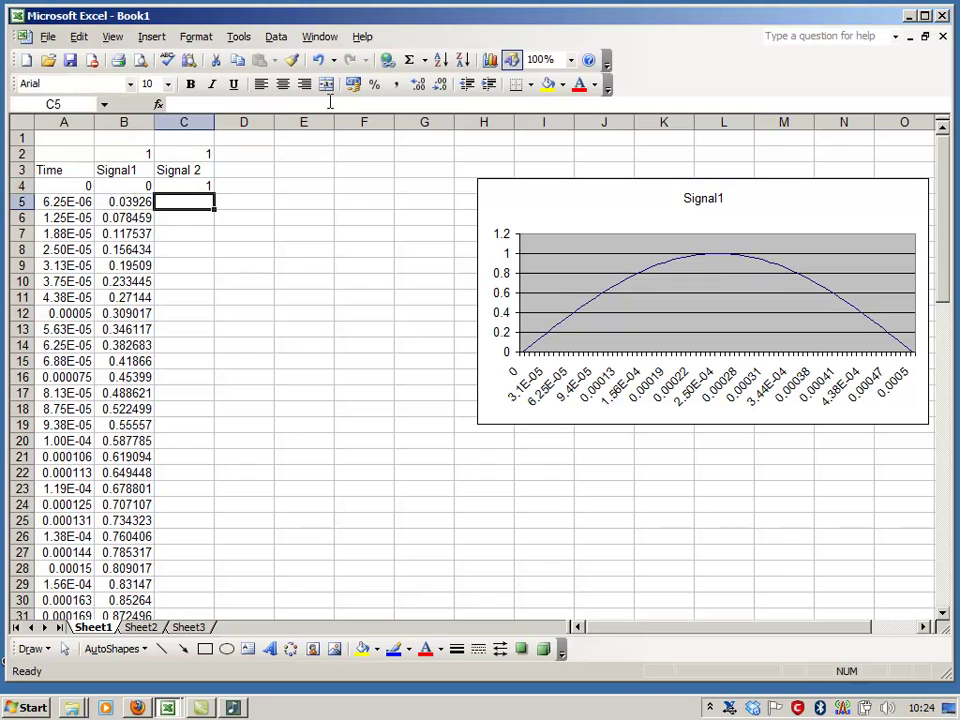
Step: Fill the cosine formula down column C to row 84
left_click(206, 184)
left_click(213, 197)
left_click(209, 185)
left_click_drag(213, 193, 165, 330)
scroll(405, 366, "up", 19)
scroll(403, 364, "up", 5)
left_click(311, 323)
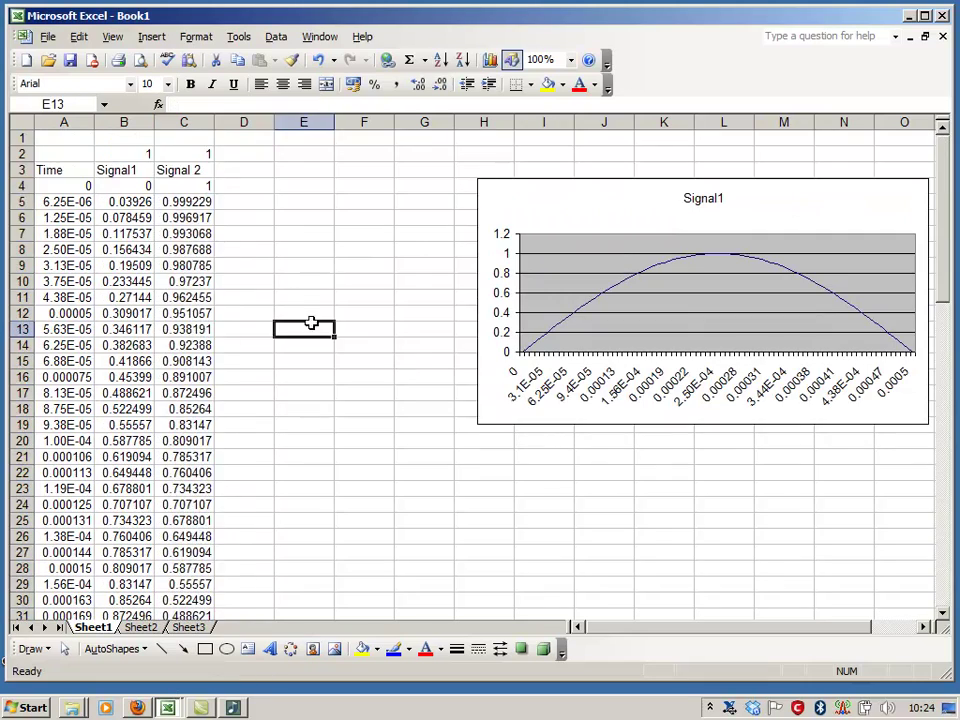
left_click(644, 207)
Step: Add a Signal 2 series to the chart, named from C3 with values C5:C84
right_click(644, 207)
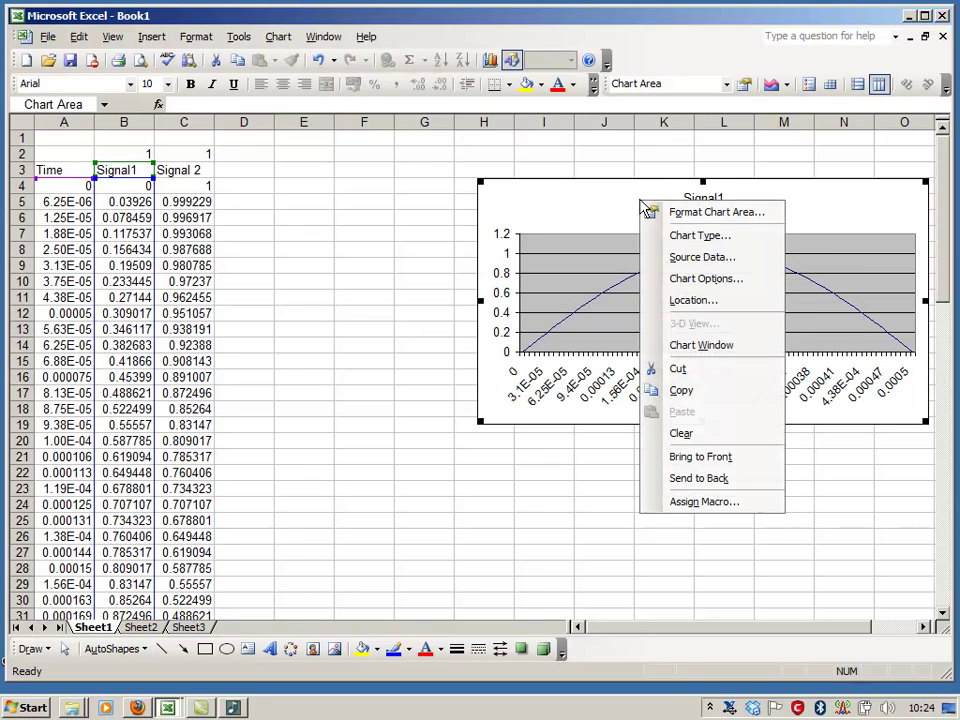
left_click(718, 257)
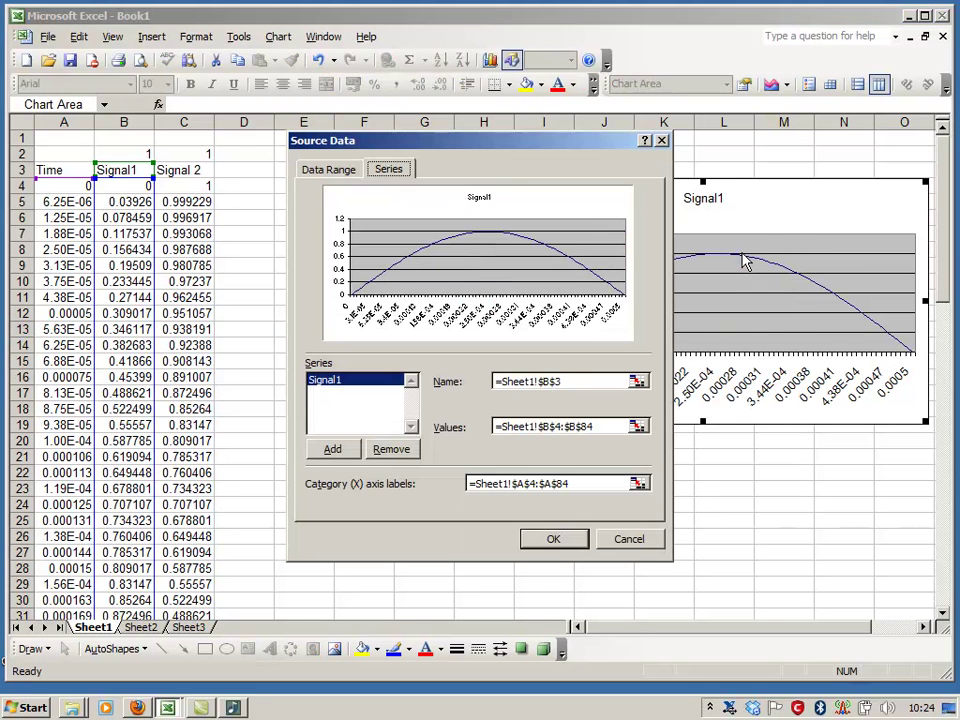
left_click(334, 452)
left_click(638, 383)
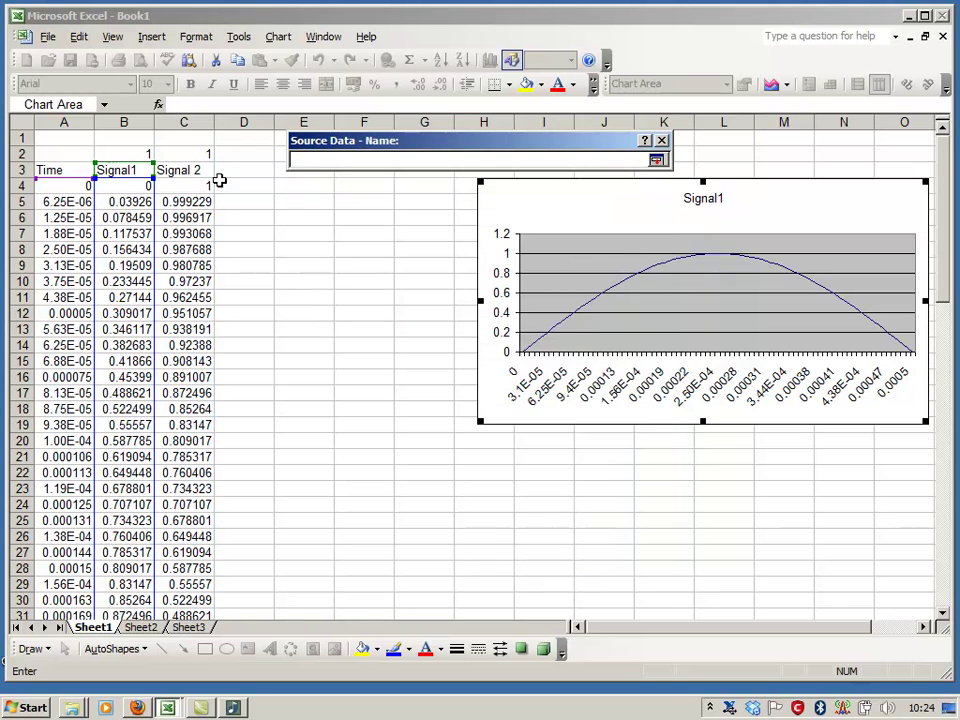
left_click(208, 170)
key("Return")
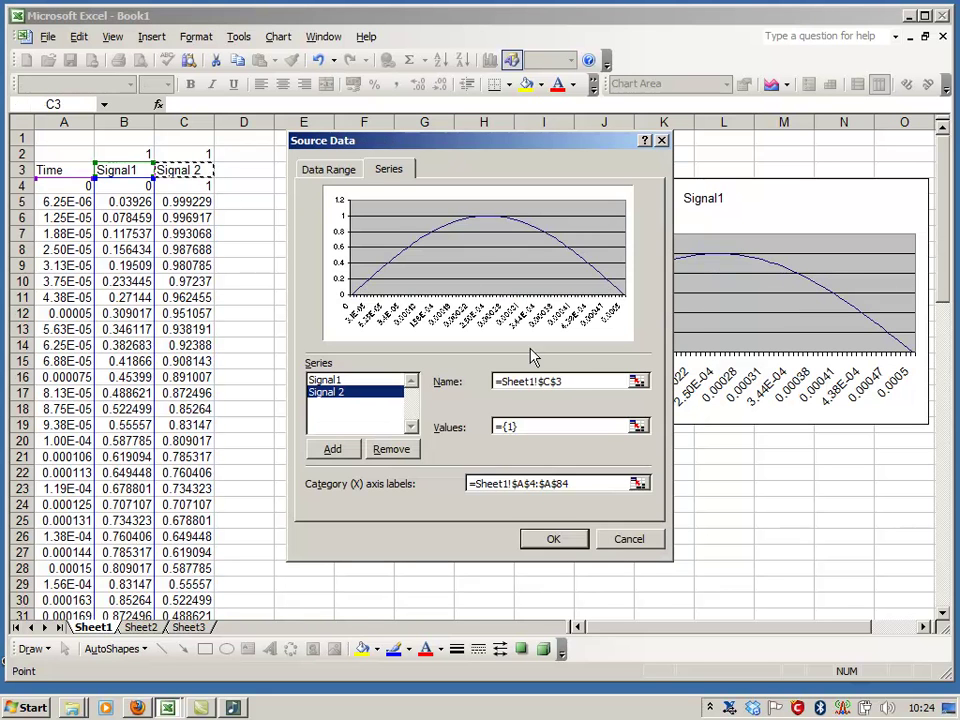
left_click(638, 427)
left_click_drag(152, 204, 191, 516)
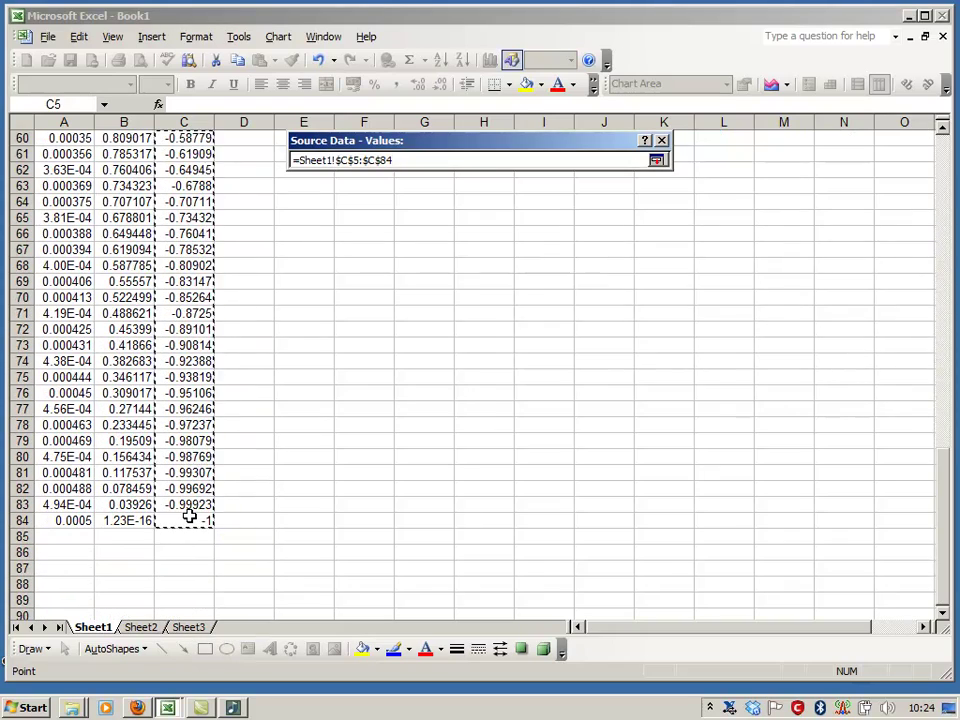
key("Return")
left_click(627, 541)
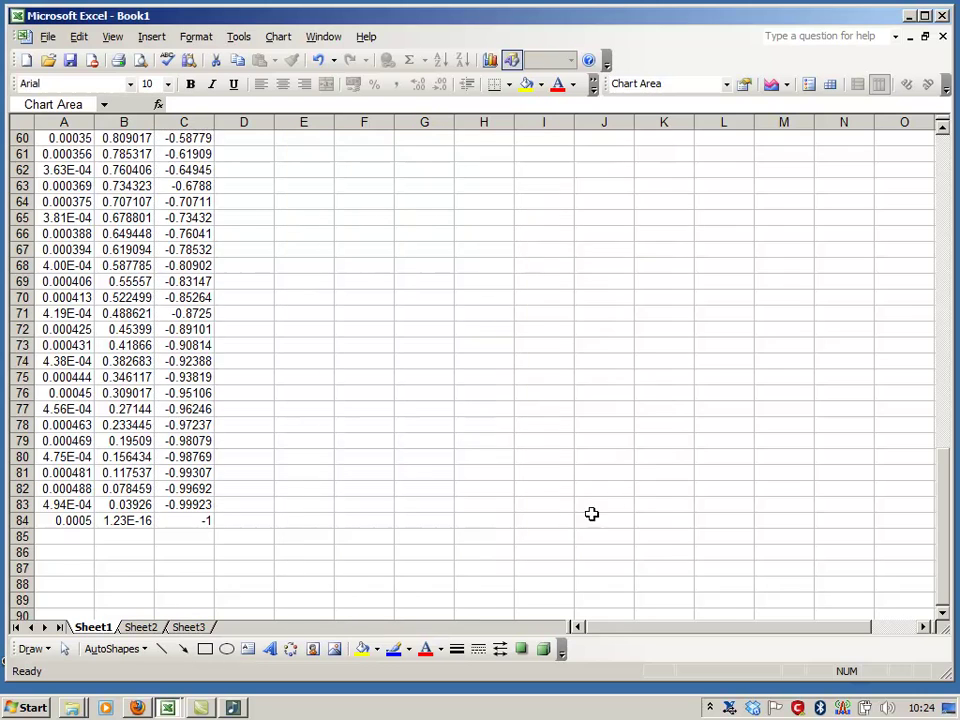
scroll(640, 472, "up", 20)
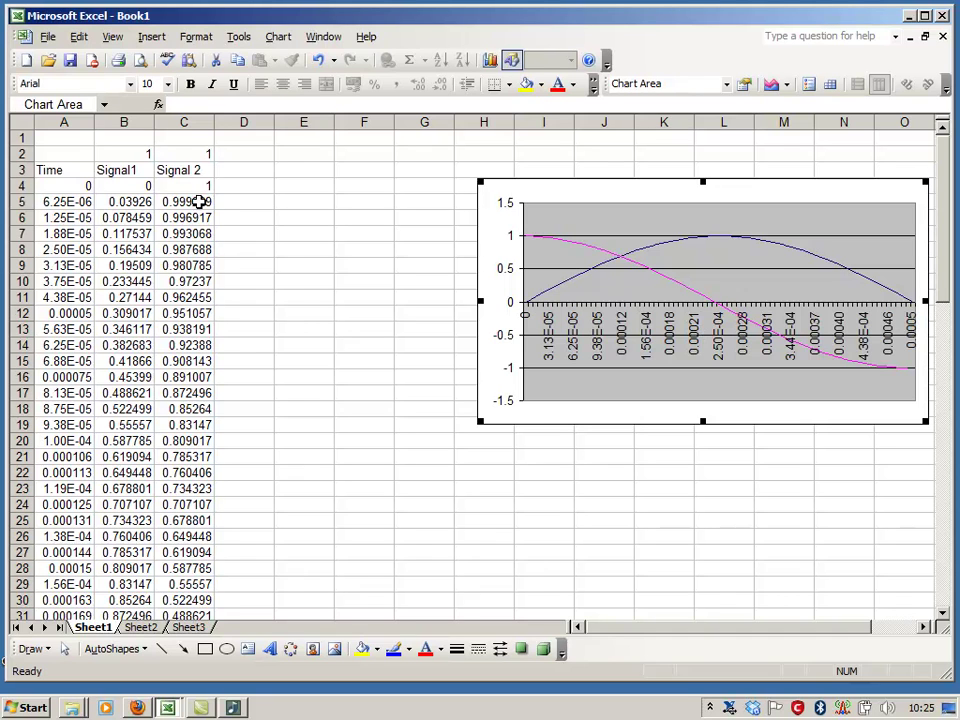
Step: Change the frequency in C5's Signal 2 cosine formula from 1000 to 8000
left_click(205, 199)
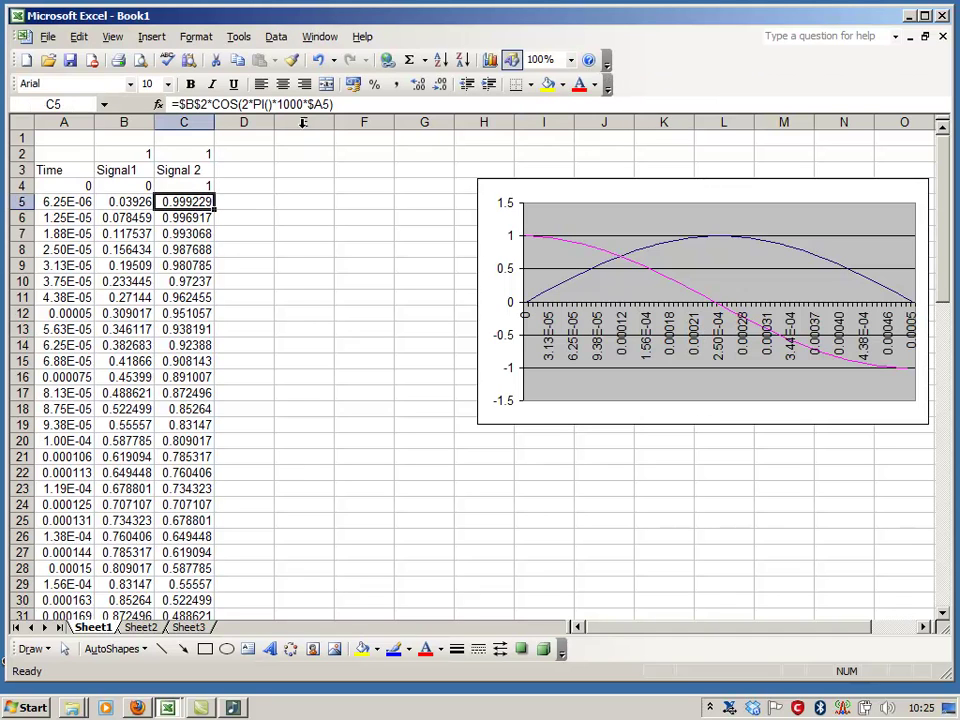
left_click(282, 104)
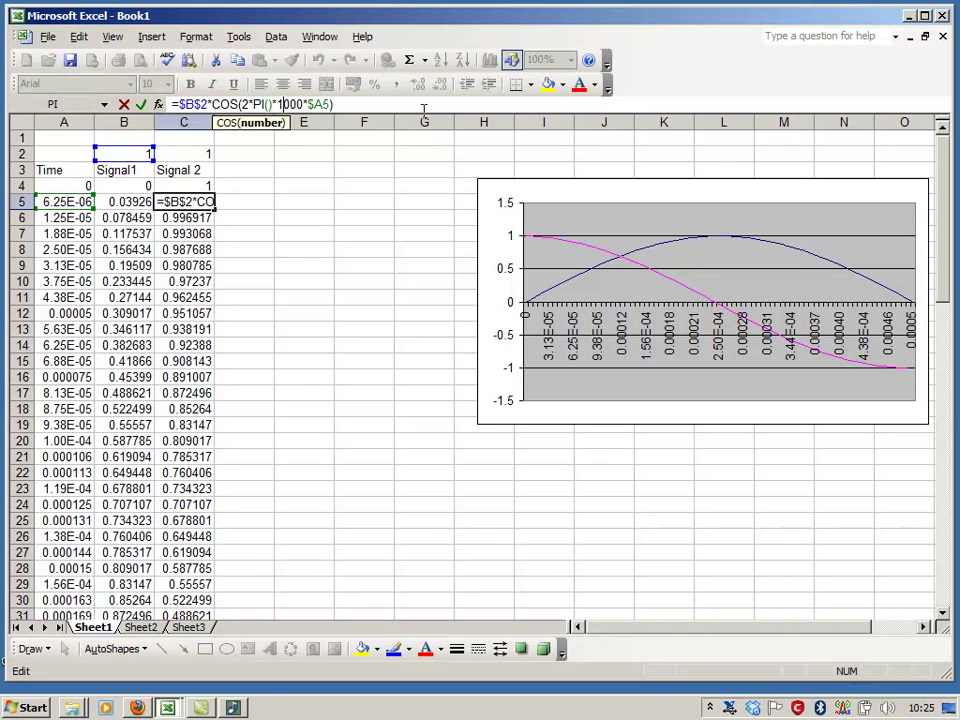
key("BackSpace")
type("8")
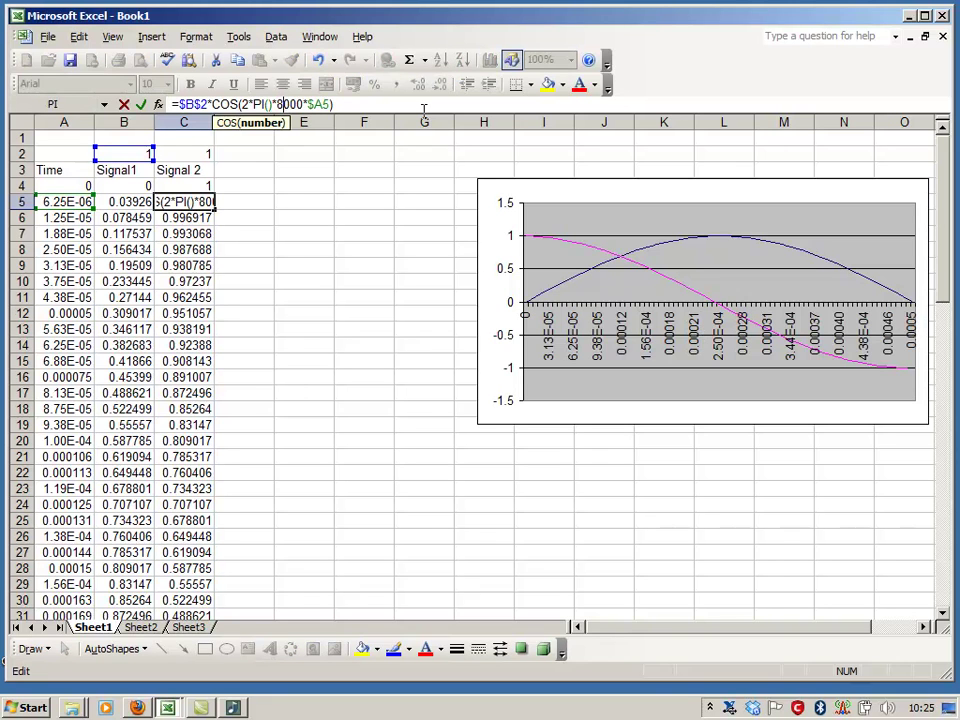
key("Return")
Step: Fill the 8000 frequency formula from C5 down to row 84 and view the updated chart
left_click(176, 203)
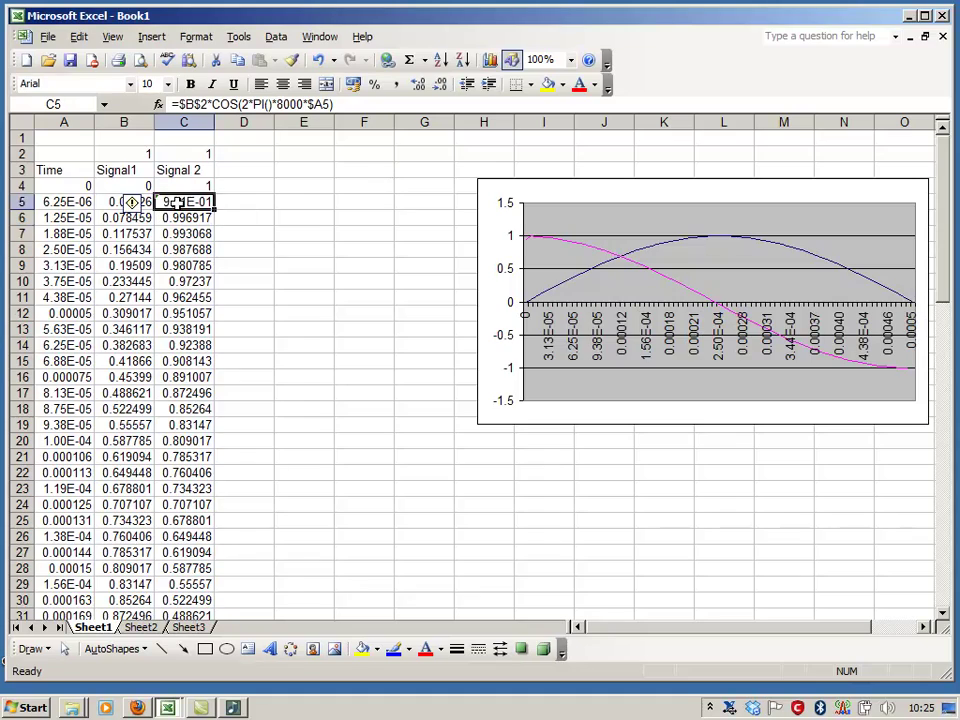
left_click_drag(213, 209, 222, 488)
scroll(446, 467, "up", 20)
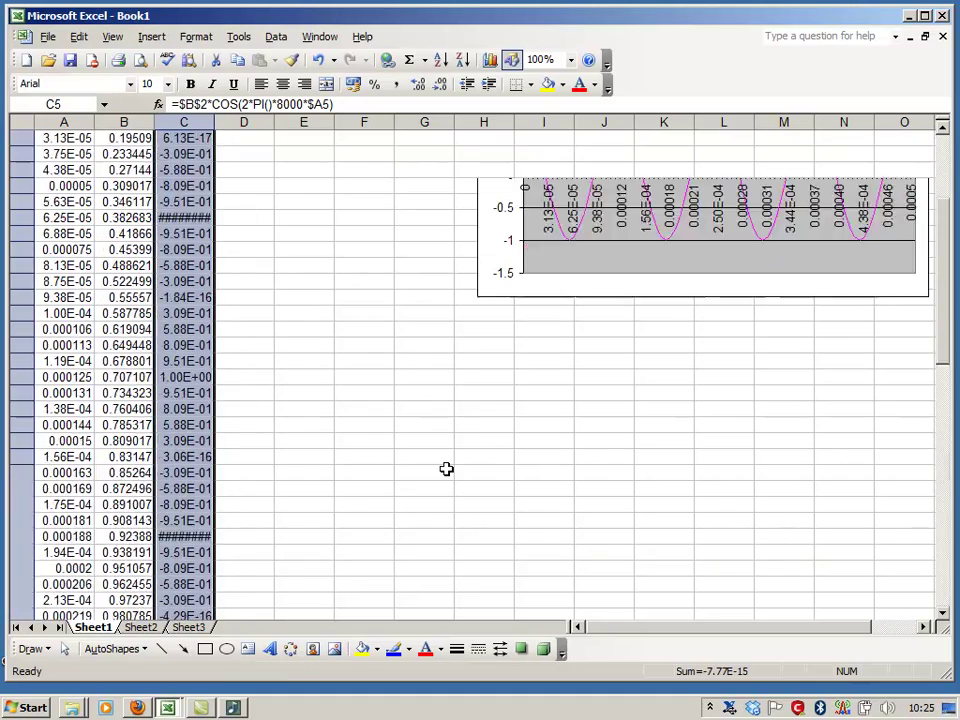
left_click(437, 467)
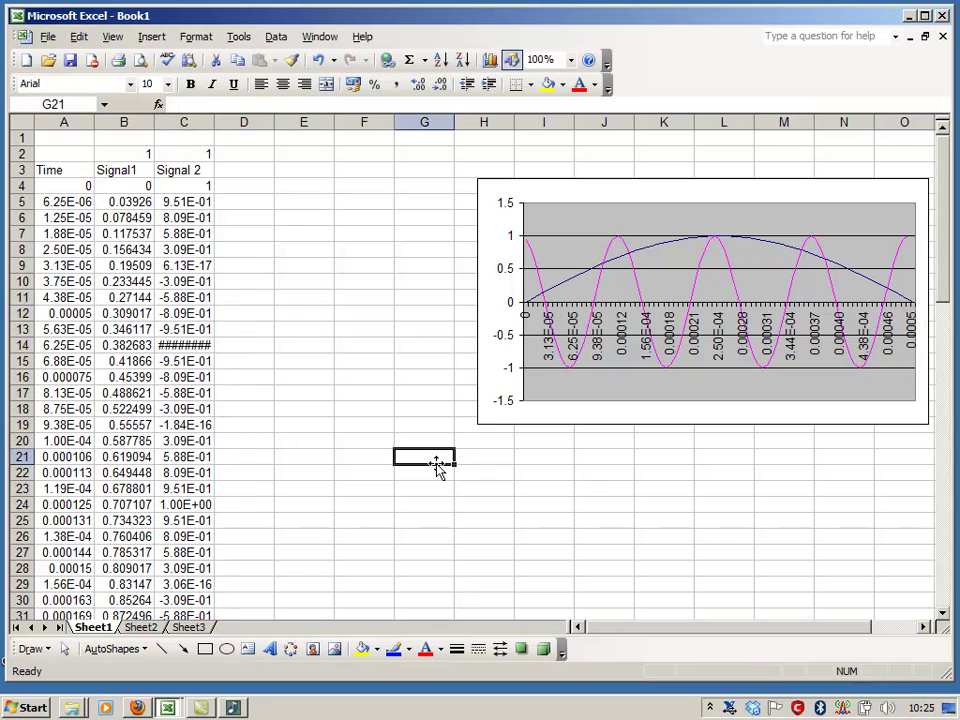
left_click(70, 60)
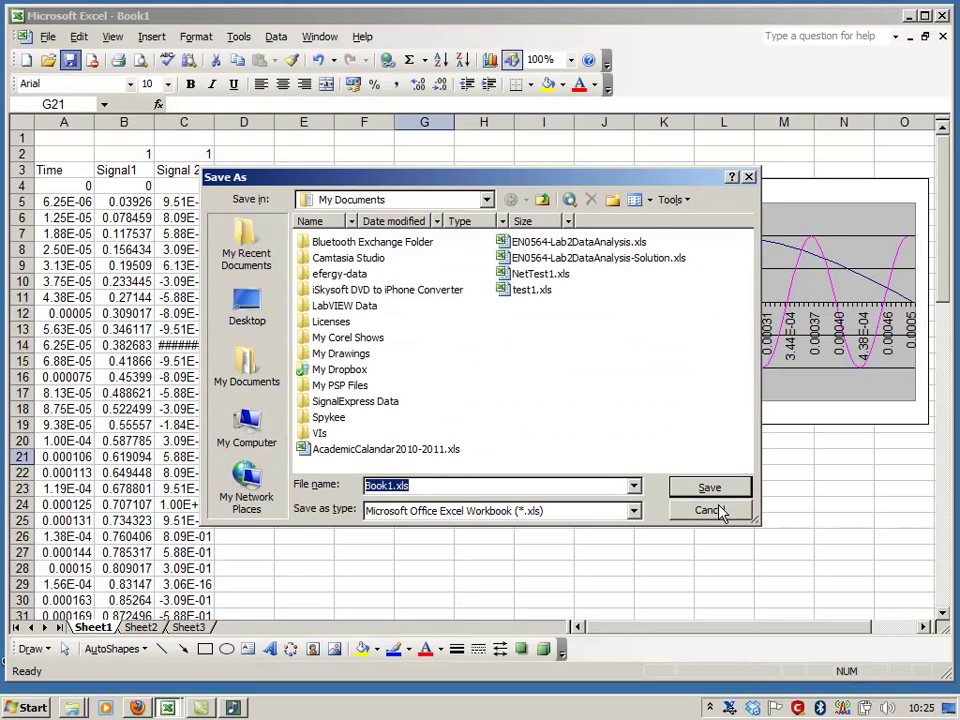
left_click(708, 510)
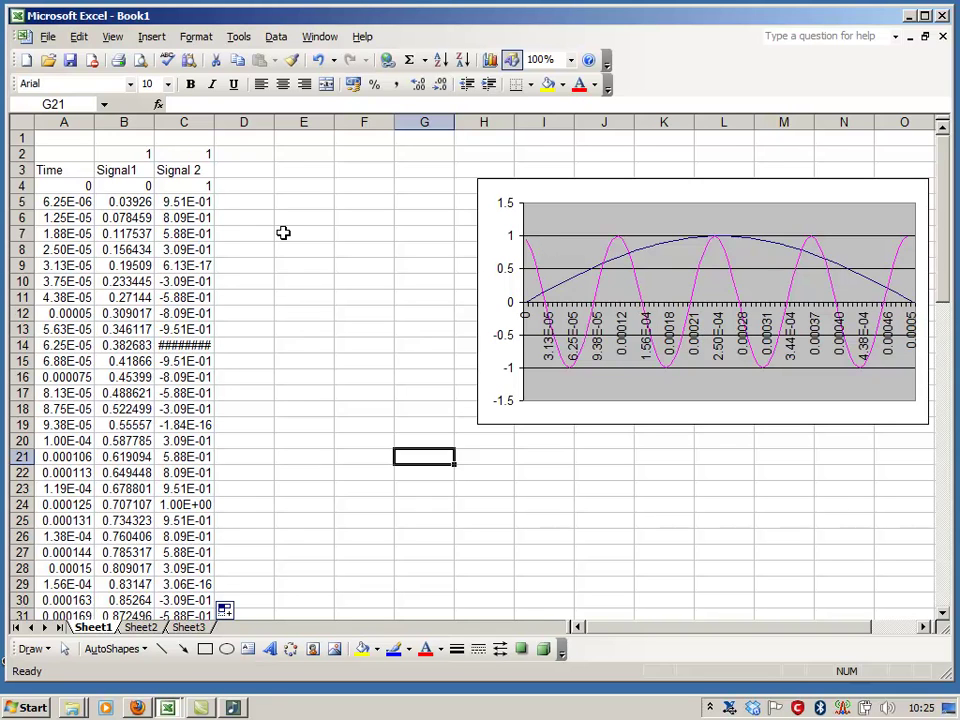
Step: Head D3 'AM' and enter =B4*C4 in D4
left_click(251, 170)
type("A")
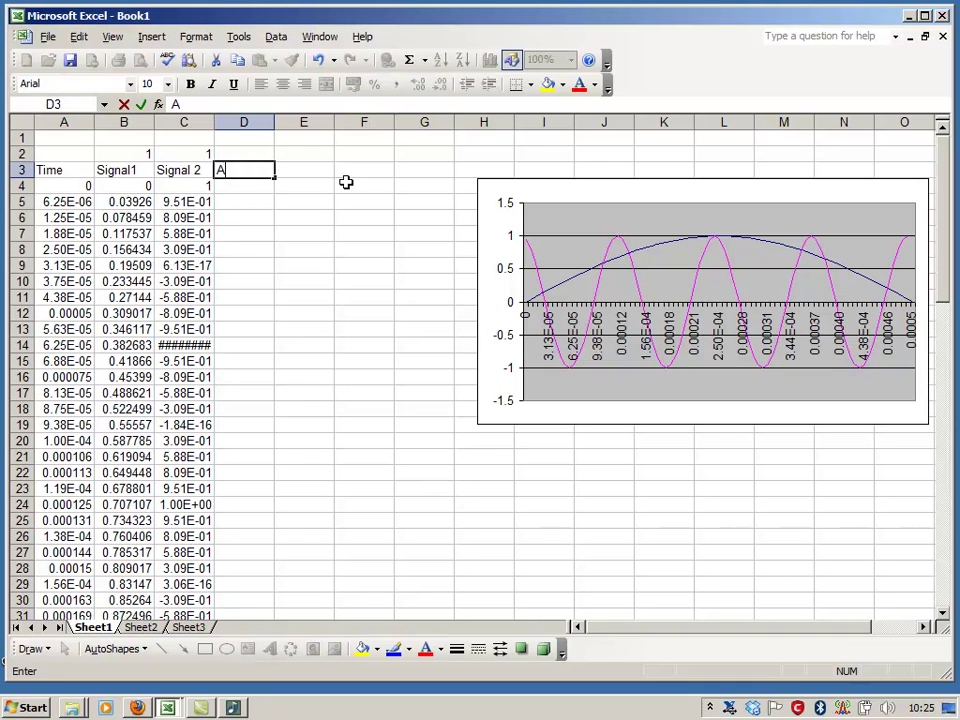
type("M")
left_click(257, 204)
left_click(257, 182)
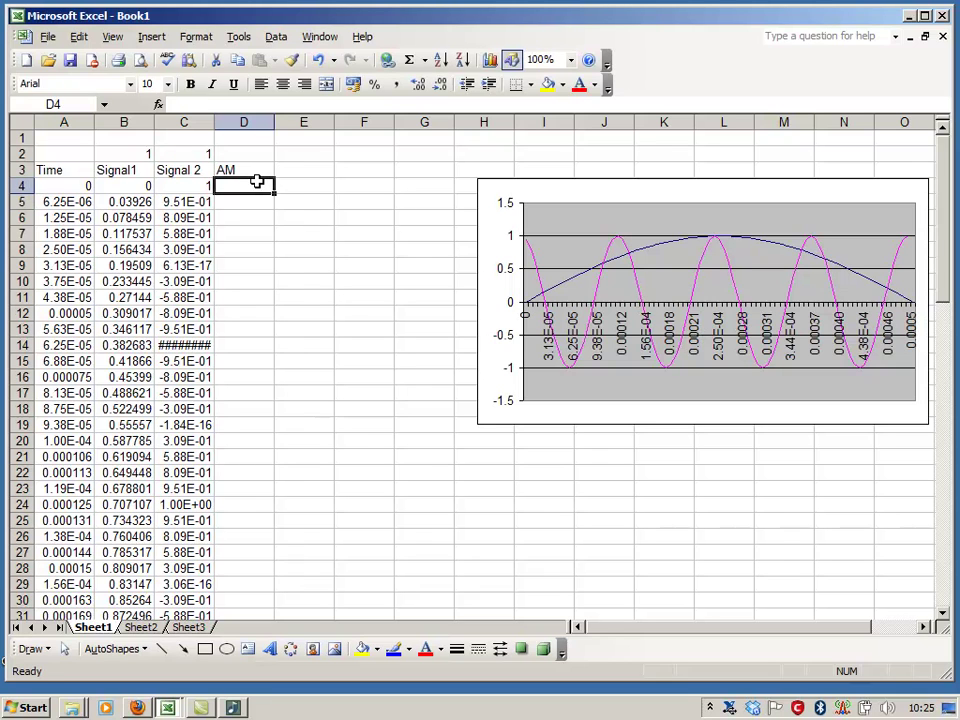
type("=")
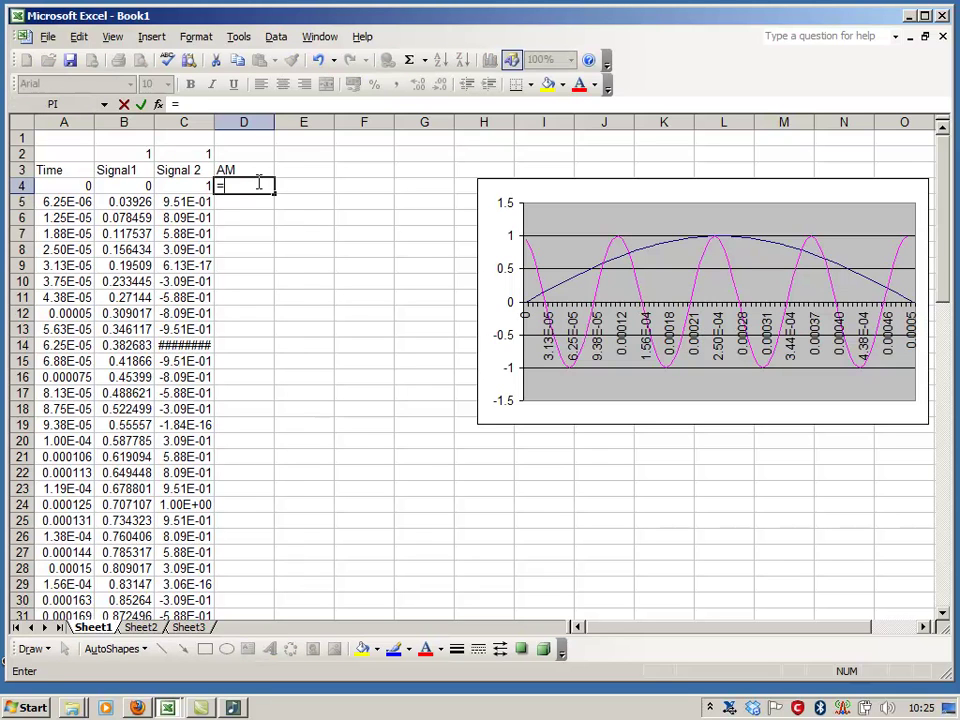
left_click(129, 185)
type("*")
left_click(193, 187)
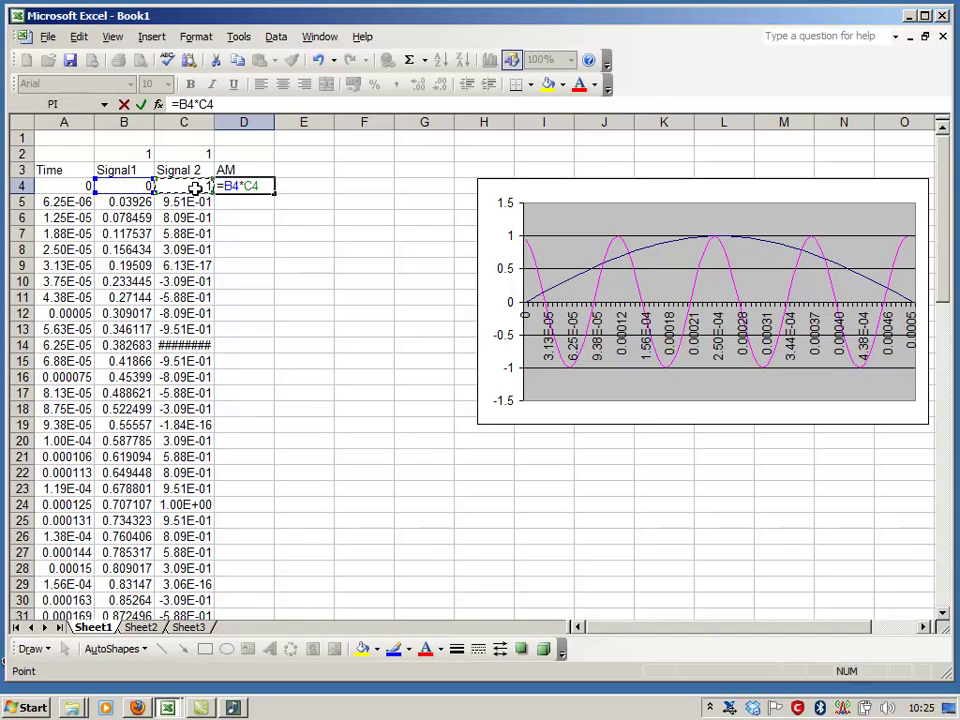
key("Return")
Step: Copy the AM formula from D4 down to row 84
left_click(255, 186)
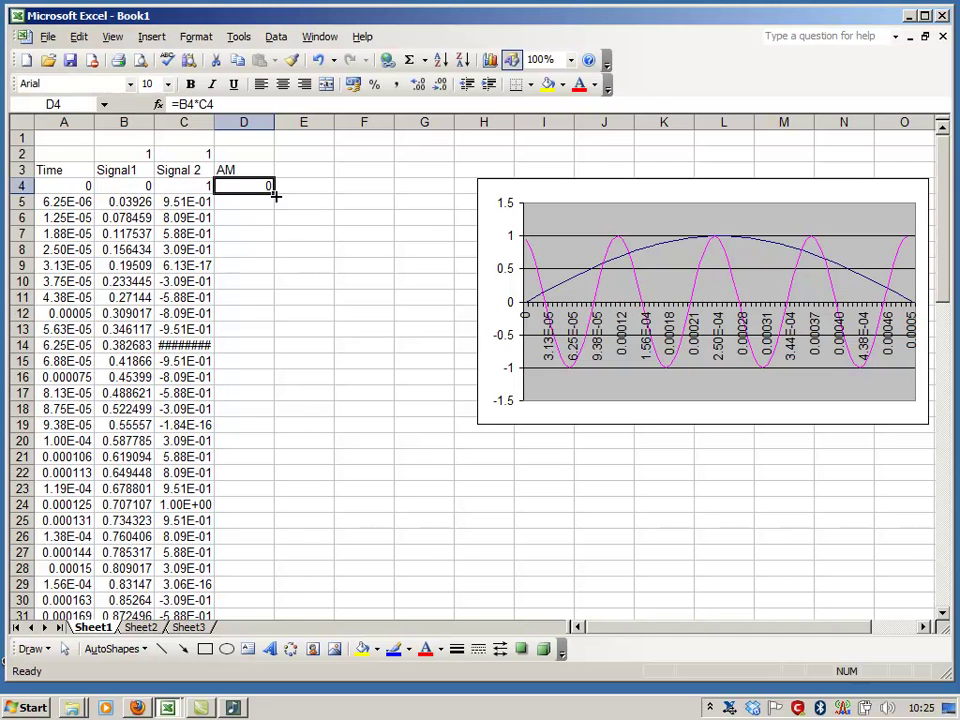
mouse_move(277, 195)
left_mouse_down()
mouse_move(285, 688)
mouse_move(280, 305)
mouse_move(263, 144)
mouse_move(261, 193)
left_mouse_up()
scroll(426, 399, "up", 20)
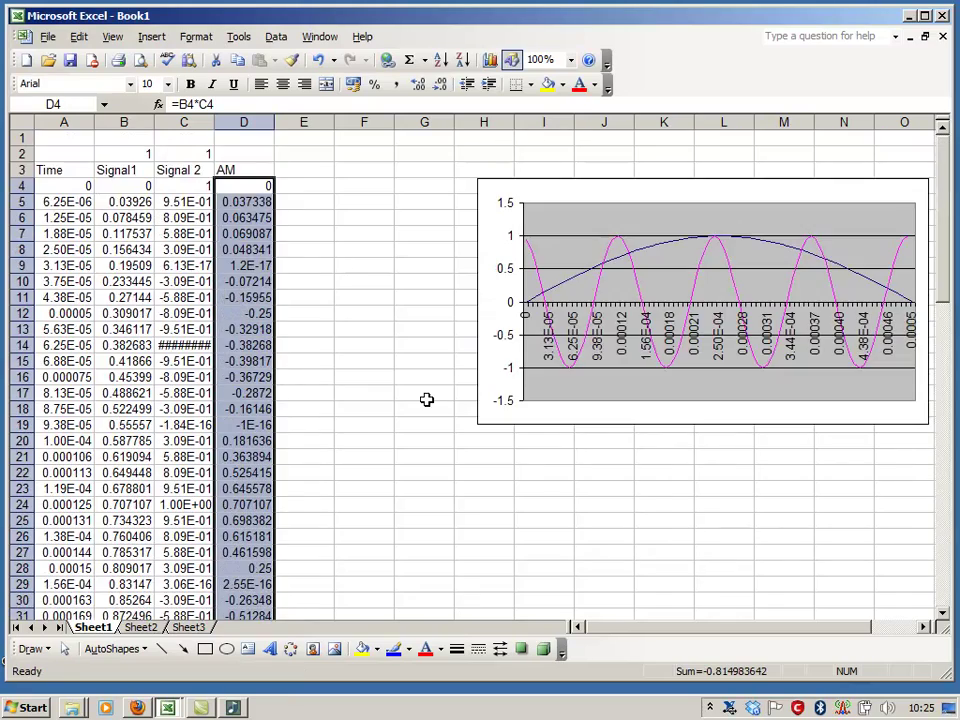
Step: Nudge the two-signal chart slightly up and left, then copy it
left_click(505, 188)
left_click_drag(503, 163, 498, 146)
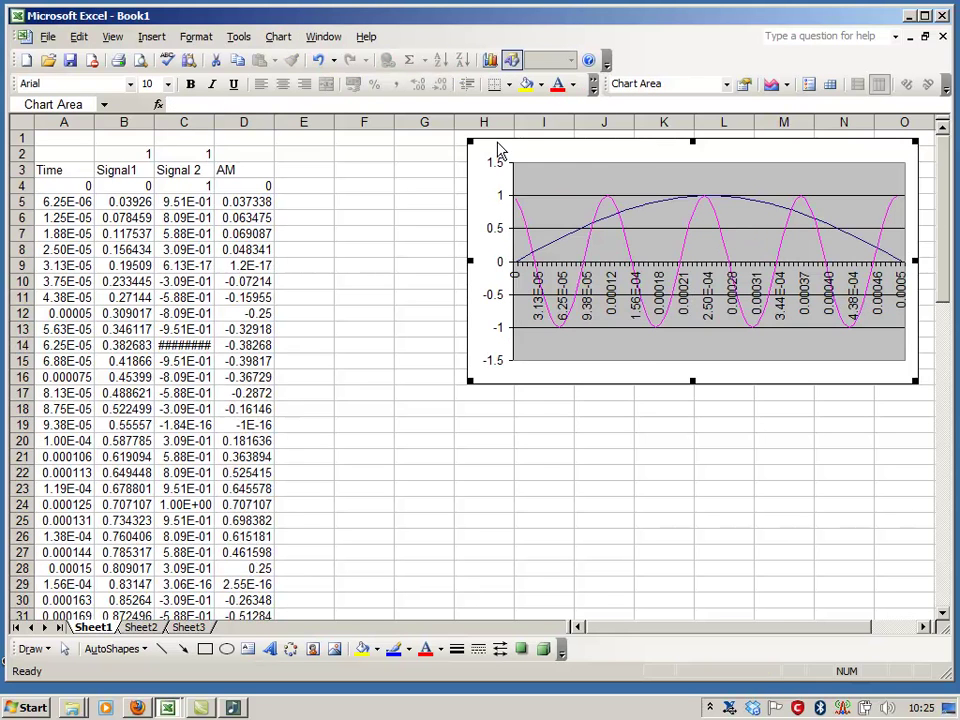
right_click(500, 150)
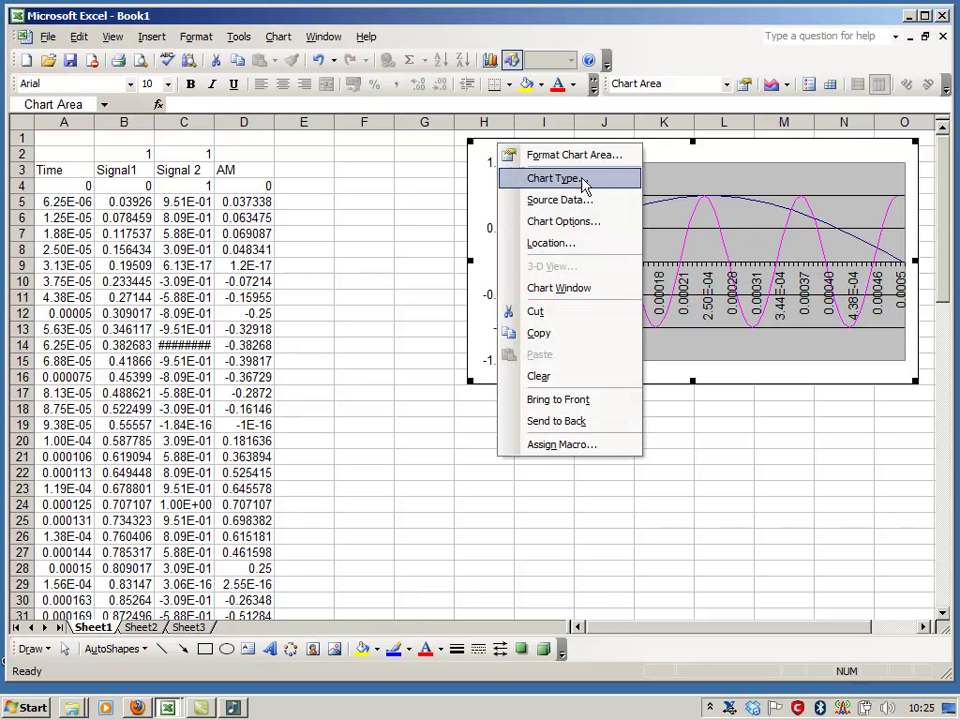
left_click(568, 341)
Step: Paste a duplicate of the chart at cell H18
left_click(476, 405)
right_click(476, 405)
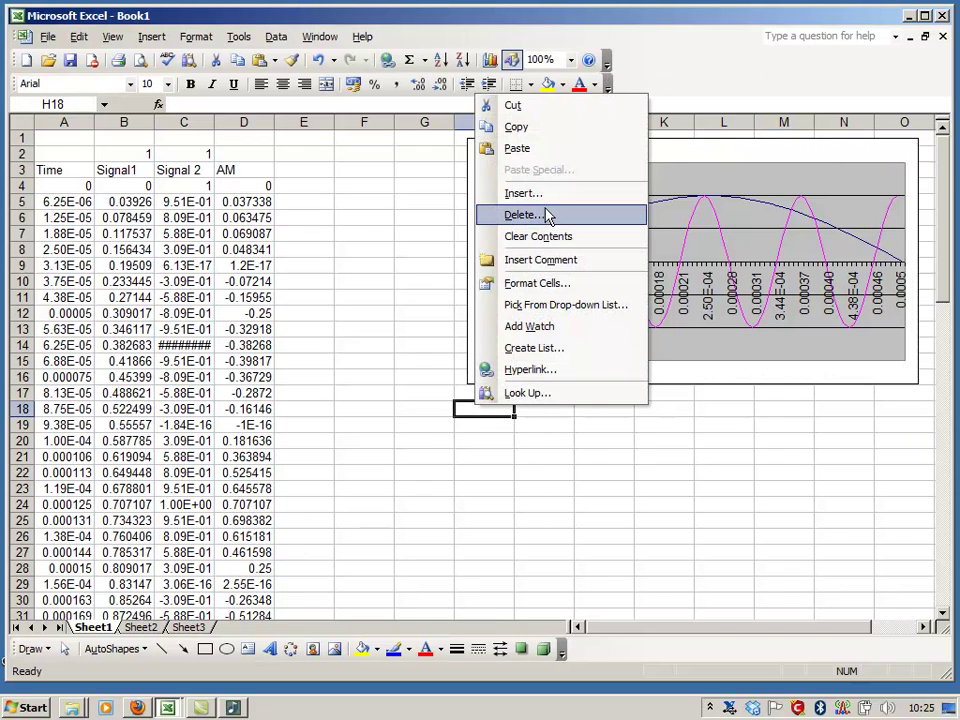
left_click(490, 148)
left_click(476, 184)
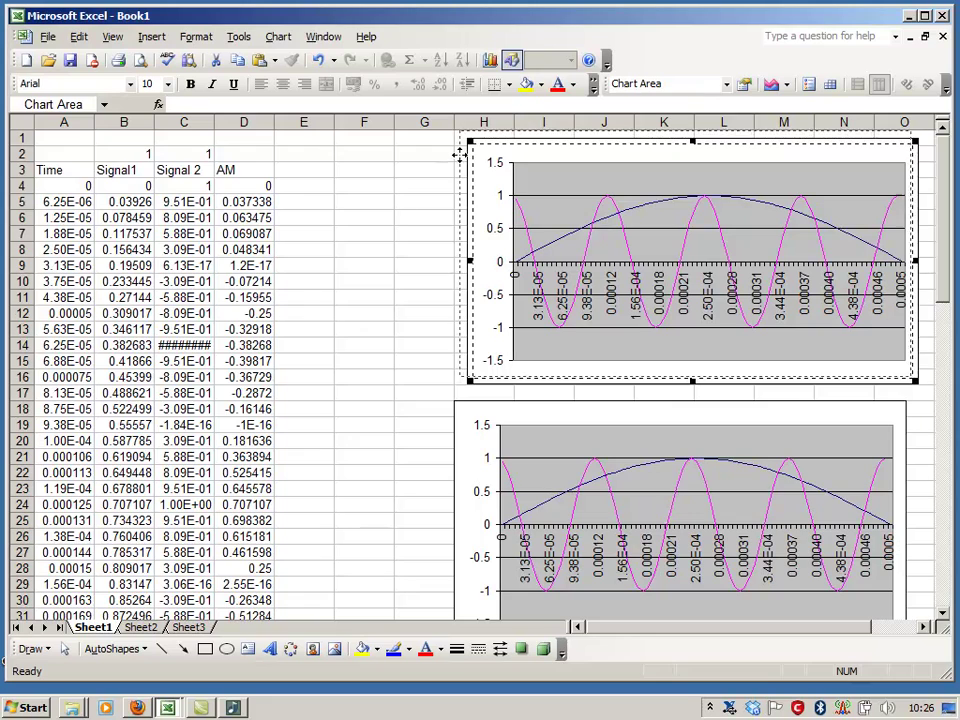
key("Escape")
Step: Deselect the charts and select the lower duplicate chart
left_click(440, 408)
scroll(452, 465, "down", 2)
left_click(457, 381)
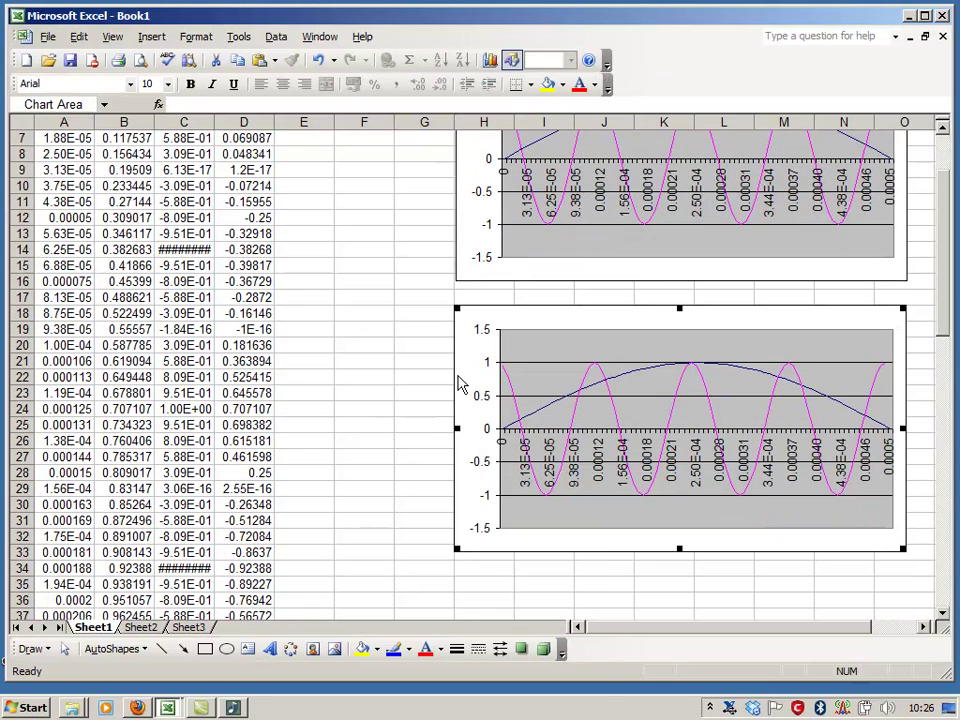
right_click(457, 381)
scroll(248, 330, "up", 2)
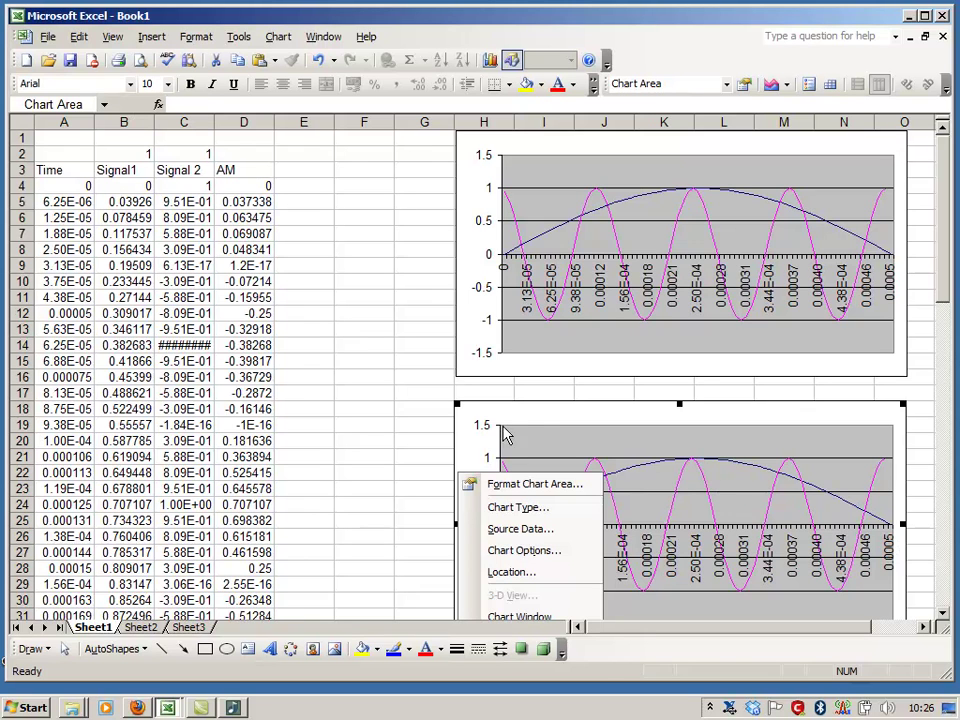
Step: In the lower chart's Source Data, remove the Signal 2 series
left_click(546, 553)
left_click(548, 560)
left_click(448, 507)
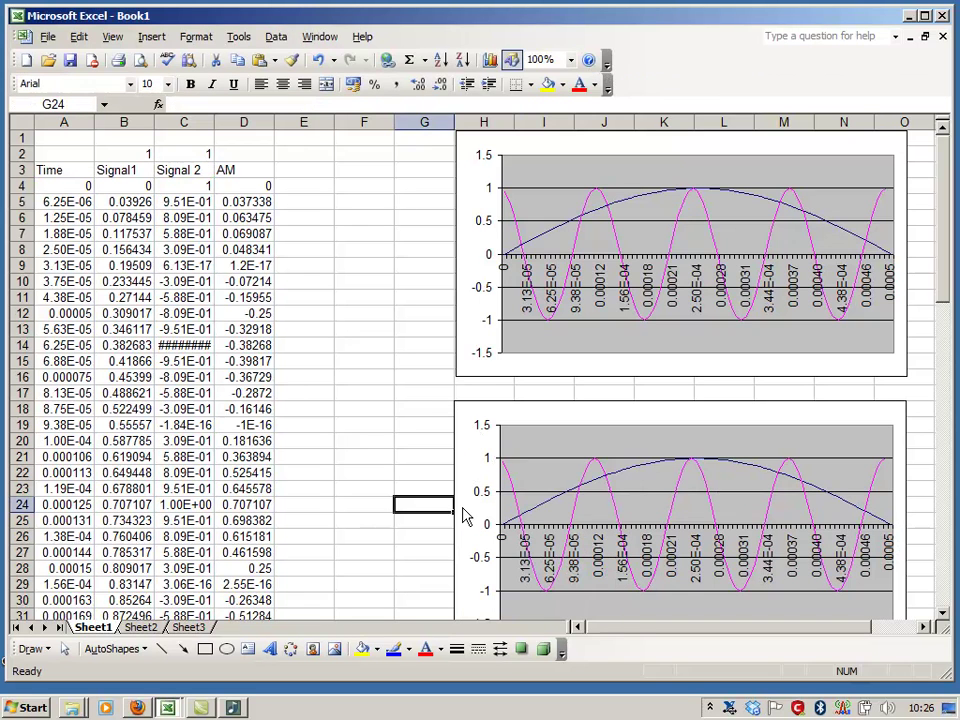
left_click(459, 510)
right_click(458, 508)
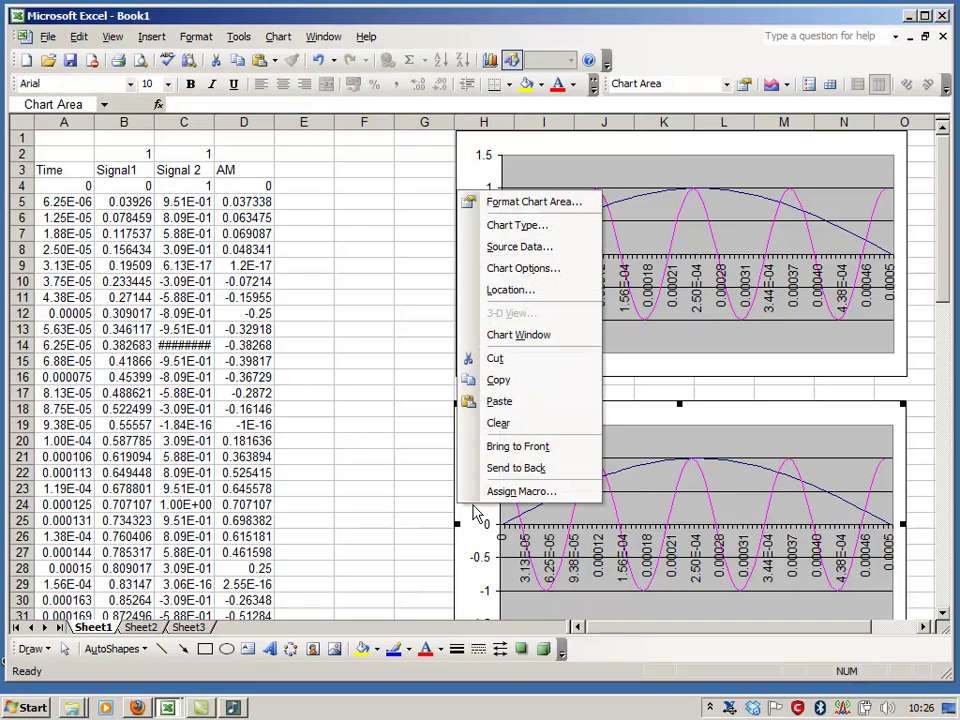
left_click(485, 246)
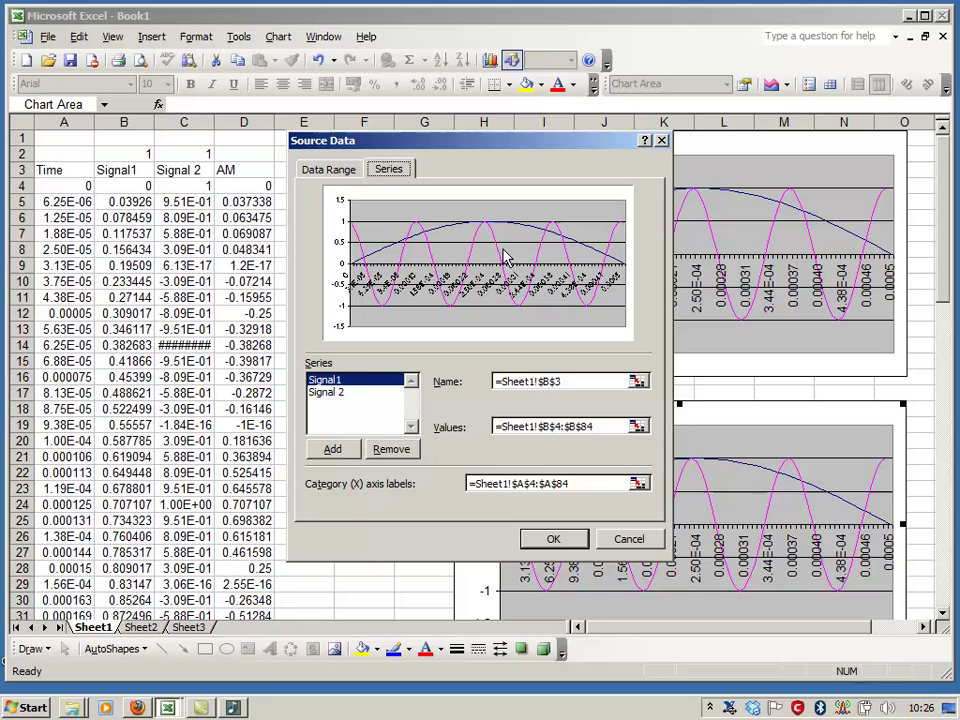
left_click(328, 392)
left_click(392, 450)
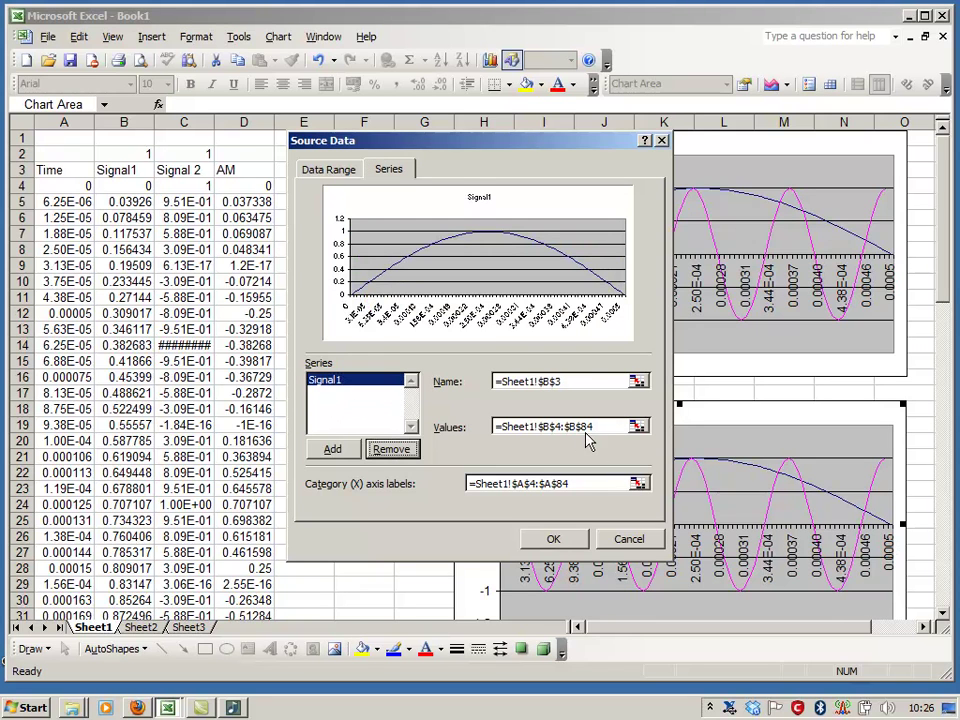
Step: Name the remaining series from D3 (AM) and set its values to $D$4:$D$84
left_click(637, 381)
left_click(252, 174)
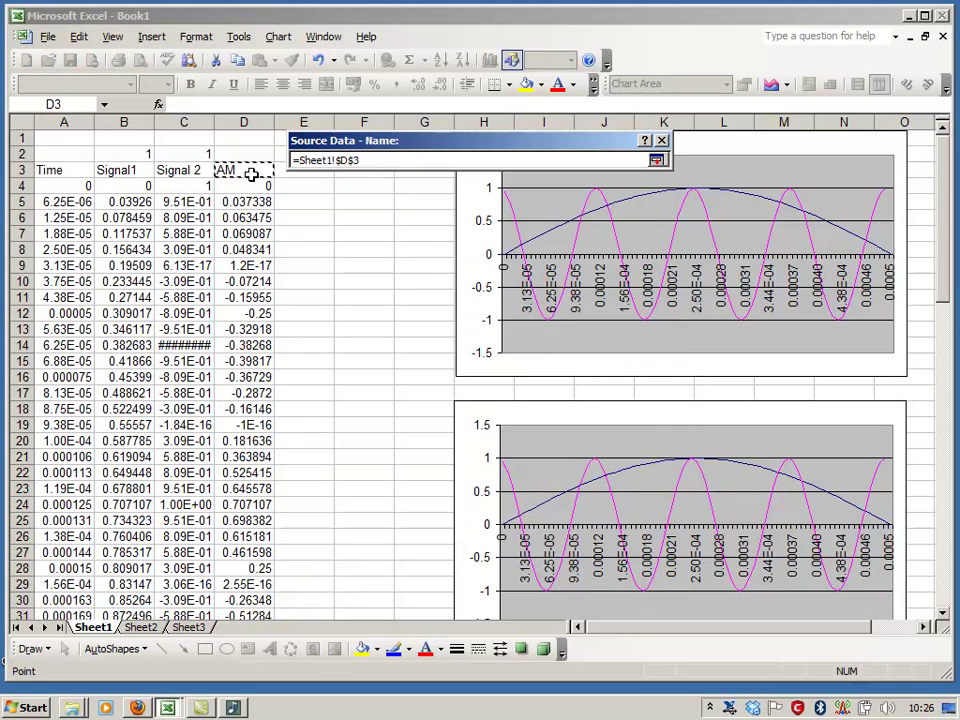
key("Return")
left_click(554, 424)
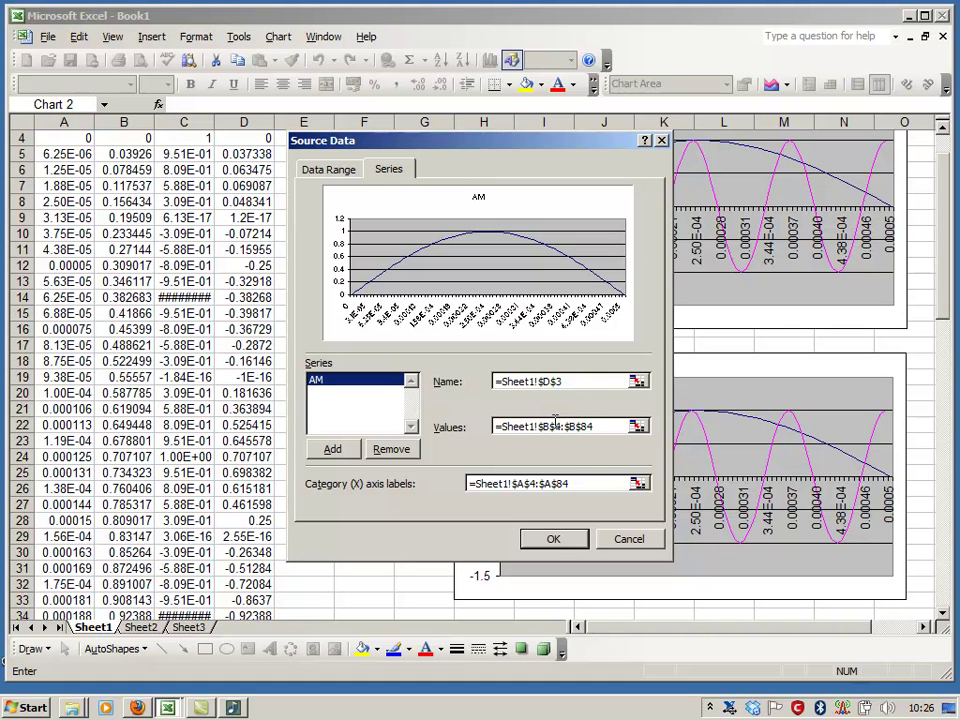
key("BackSpace")
type("d")
key("Right")
key("Right")
key("Right")
key("Right")
key("Right")
key("BackSpace")
type("d")
key("Return")
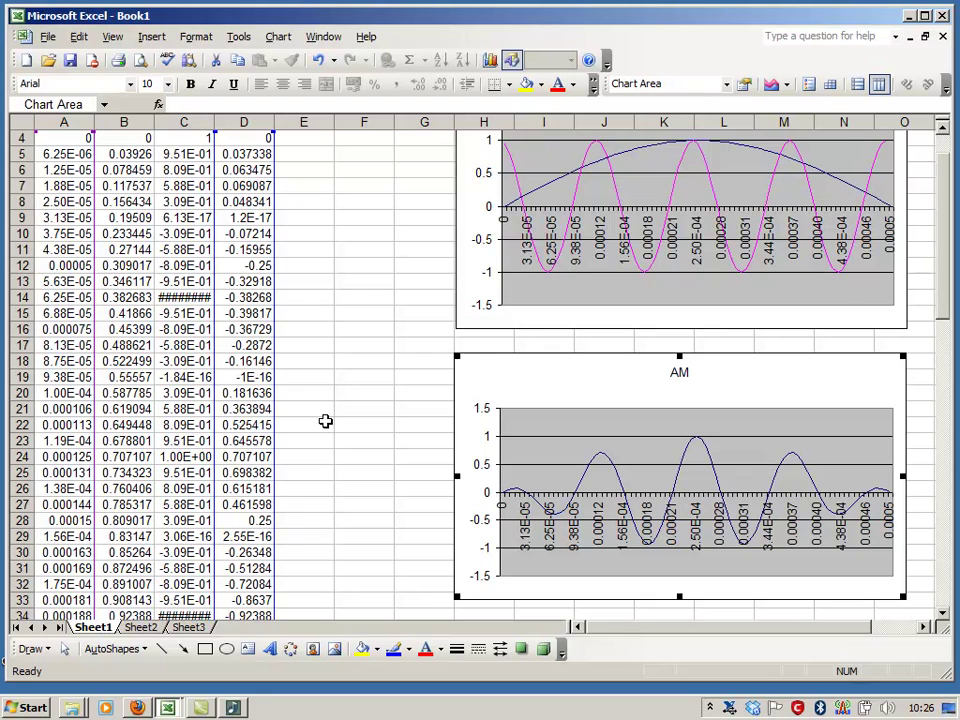
scroll(326, 464, "up", 1)
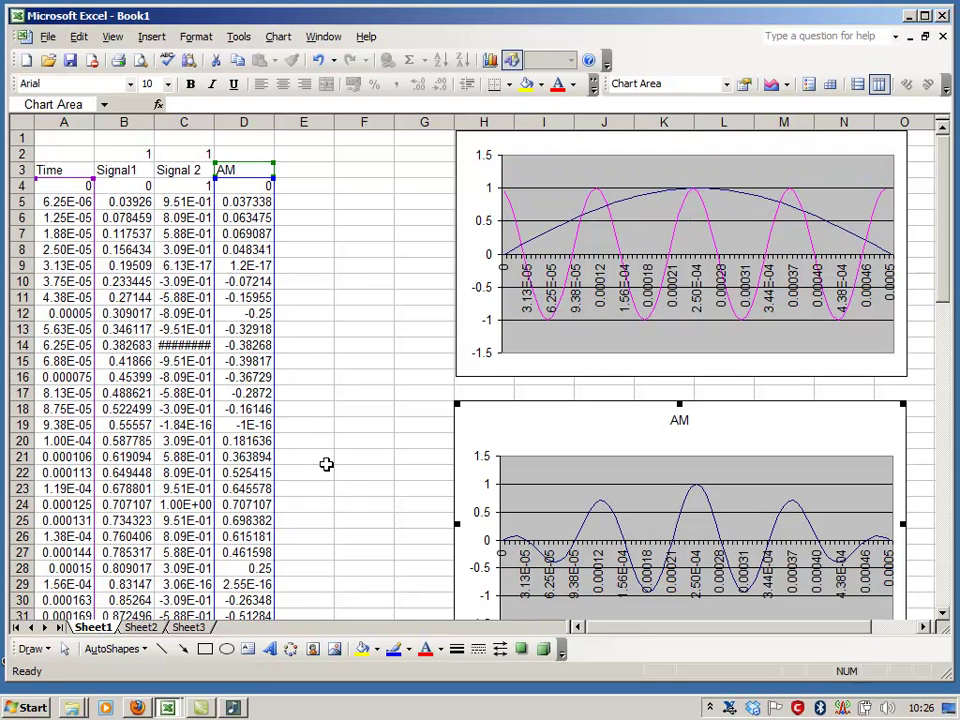
Step: Save the workbook as Book1.xls, then switch to the SinesAM.xls window
left_click(330, 484)
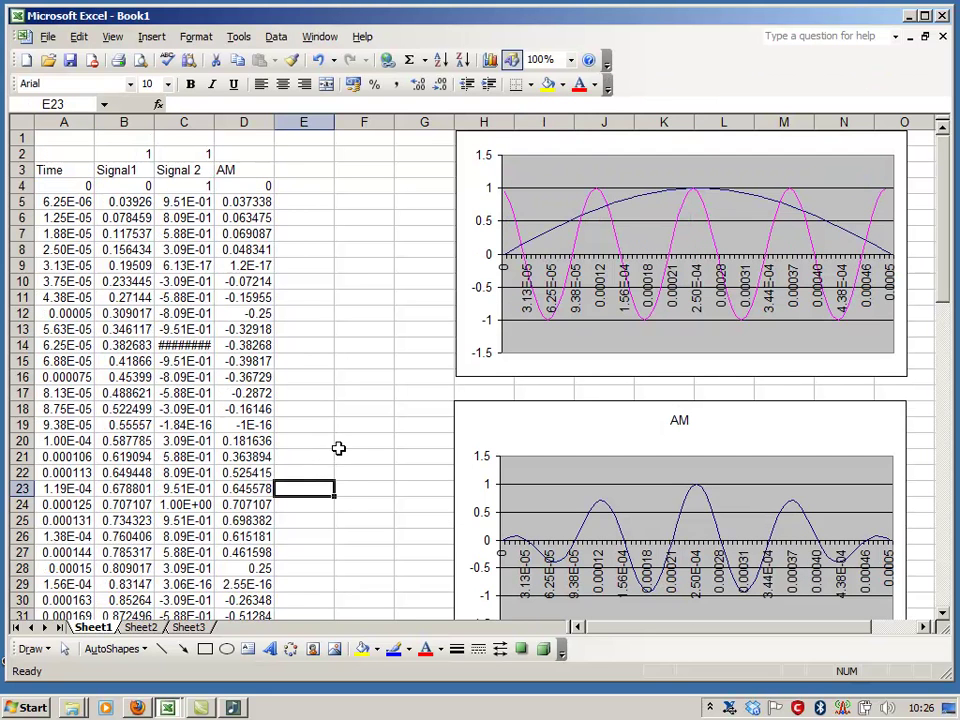
left_click(68, 62)
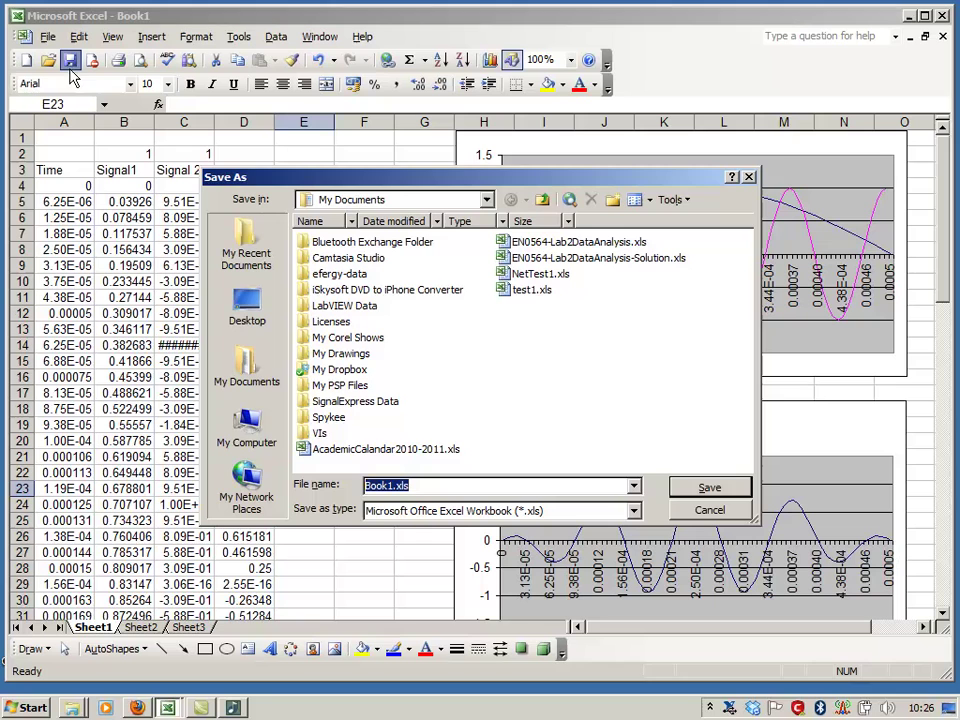
left_click(706, 487)
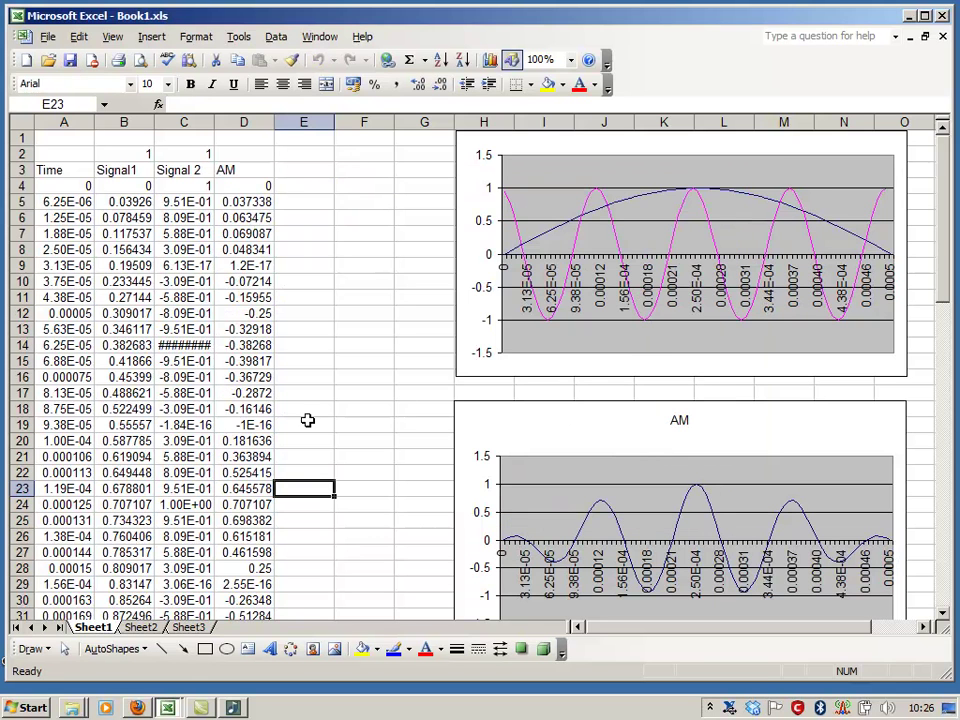
left_click(320, 36)
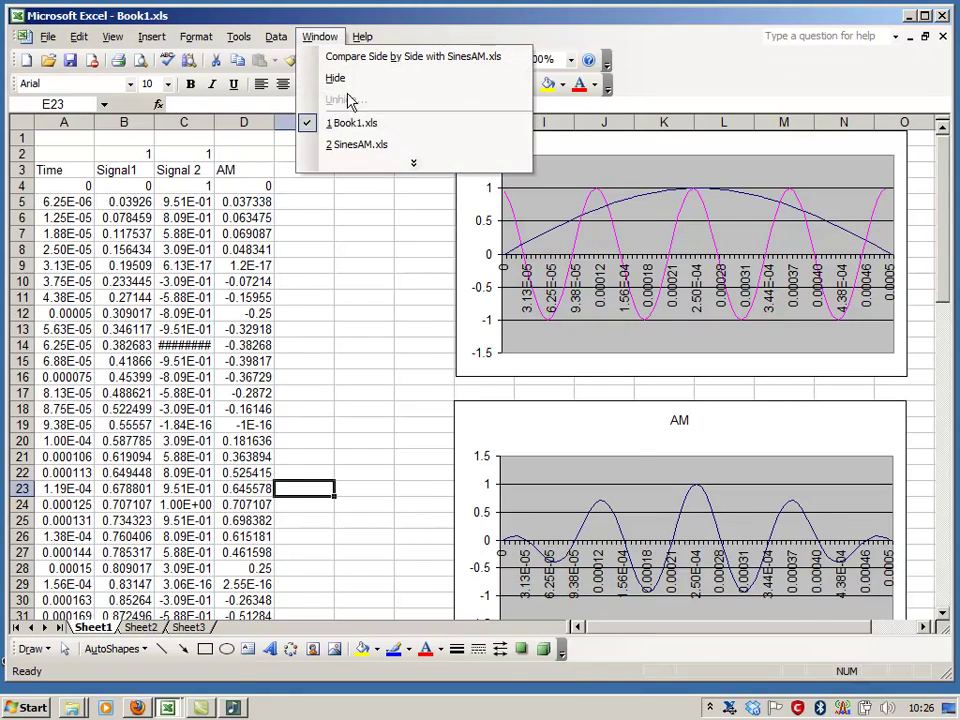
left_click(343, 143)
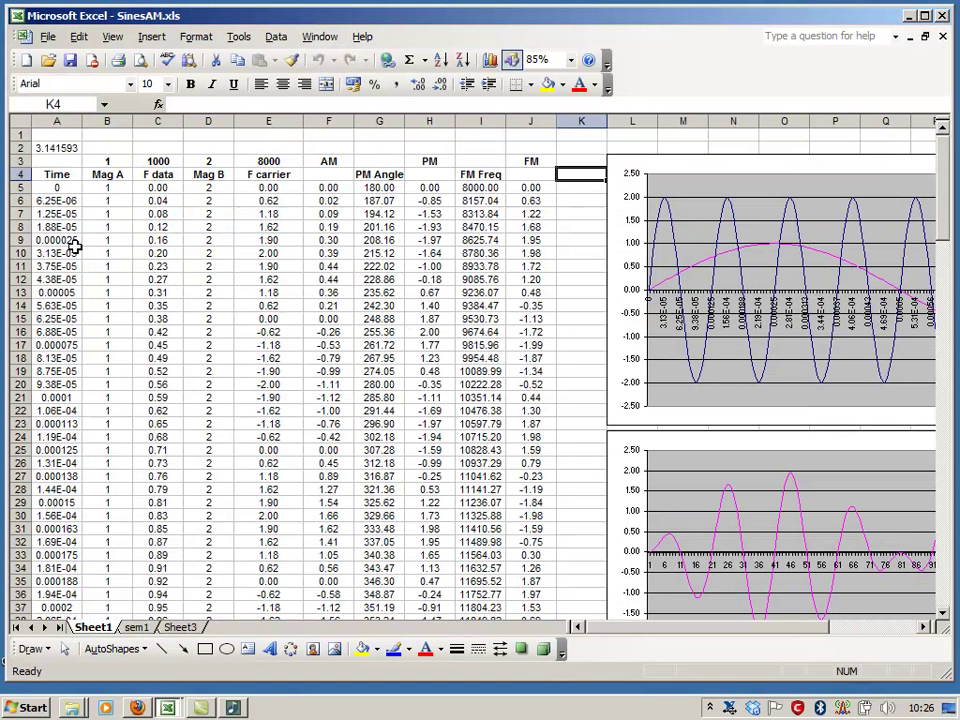
left_click(57, 121)
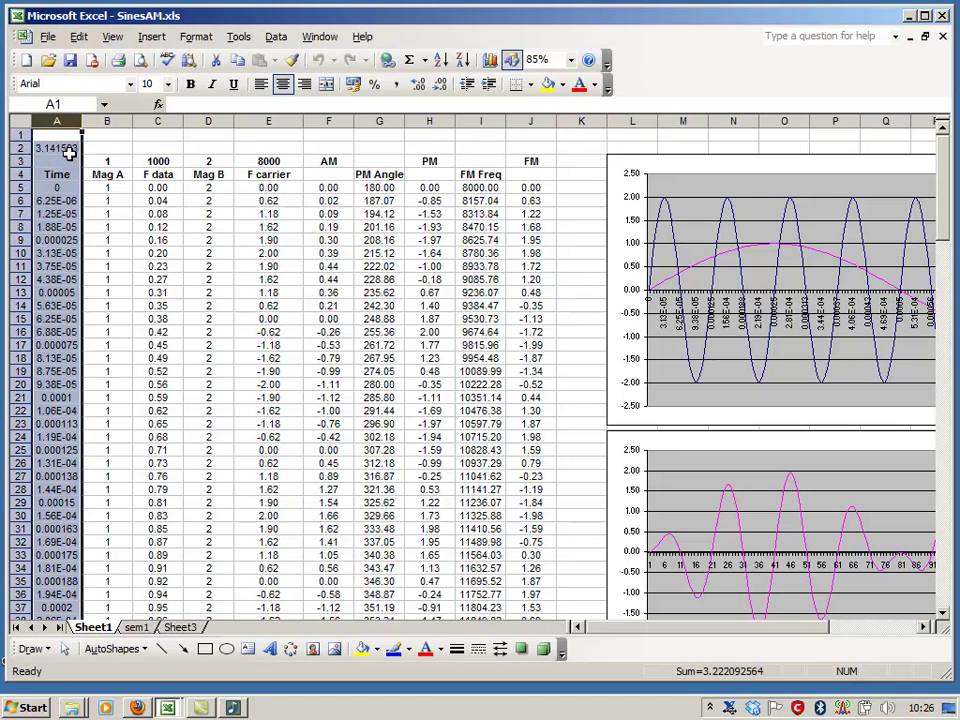
left_click(66, 148)
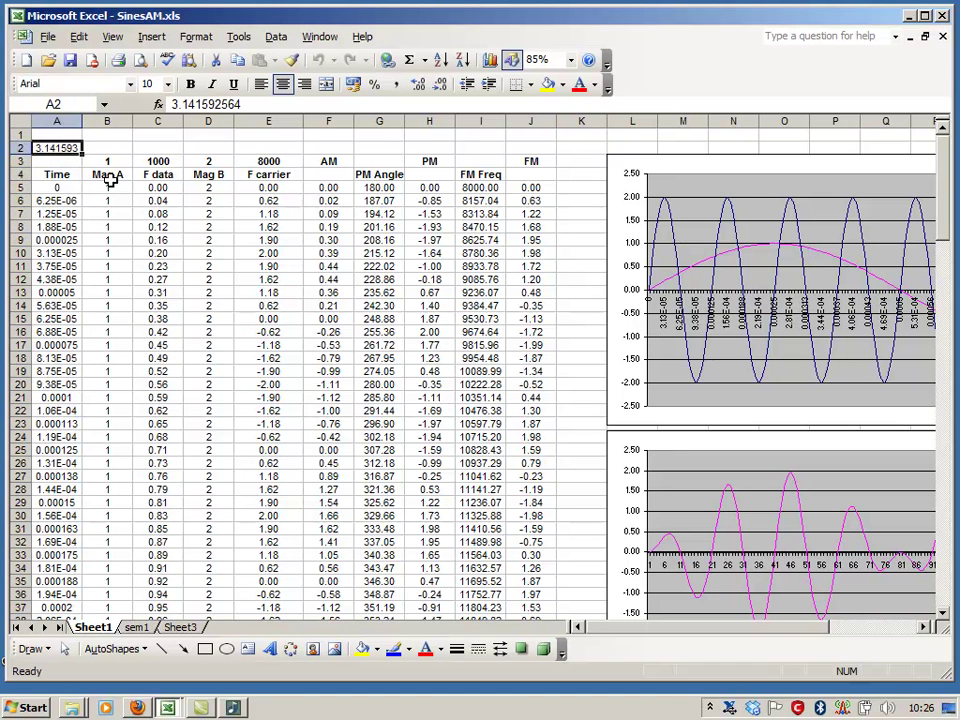
left_click(110, 121)
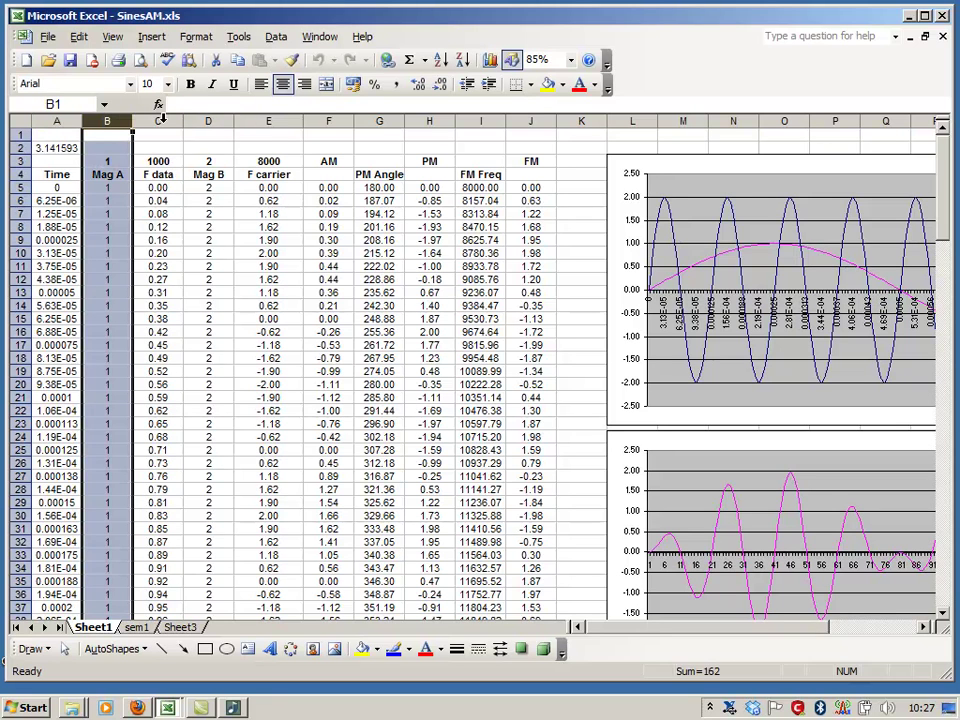
left_click(160, 121)
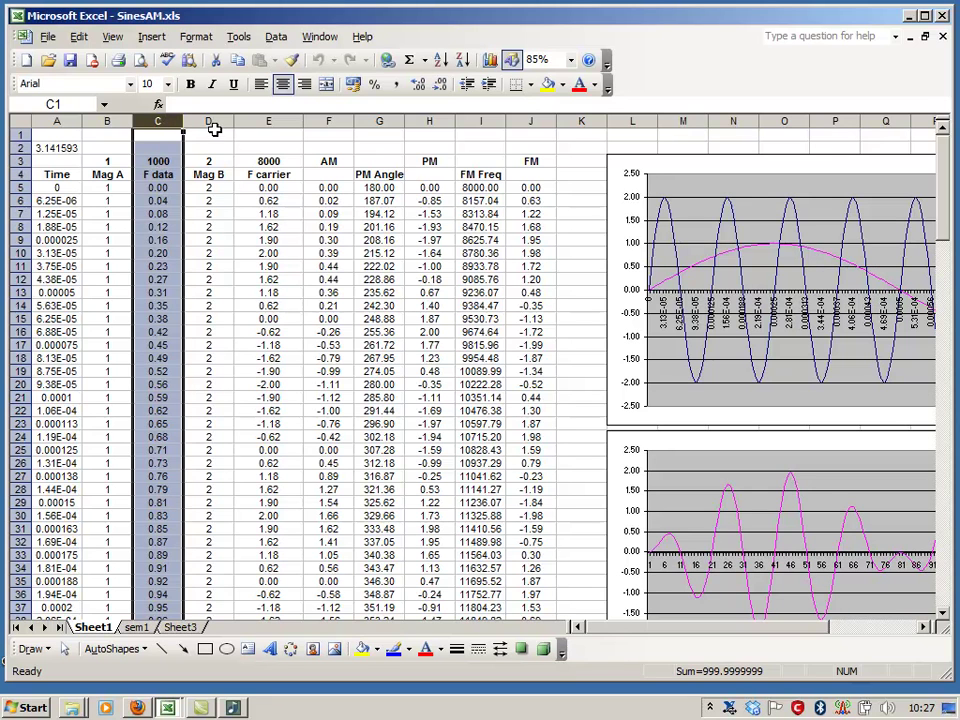
left_click_drag(212, 121, 295, 121)
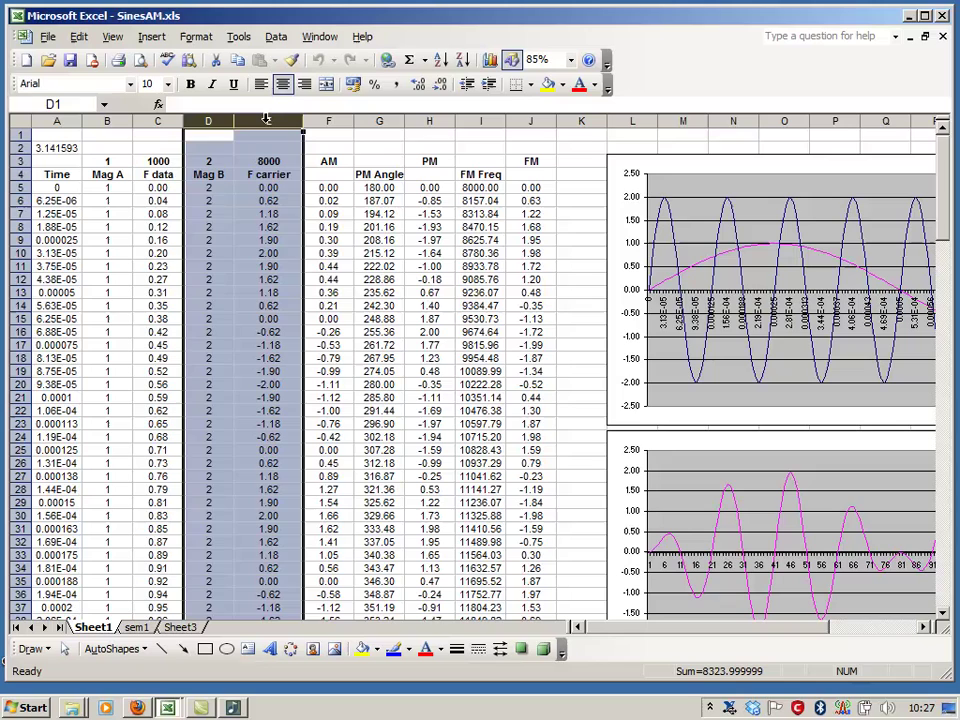
left_click(335, 120)
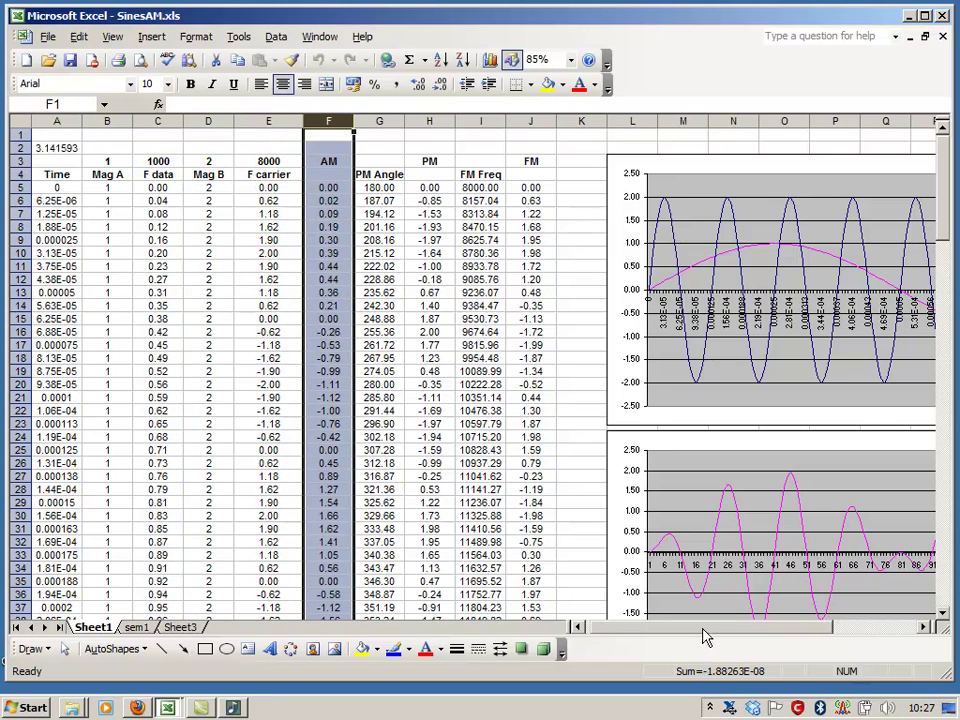
left_click_drag(705, 632, 771, 643)
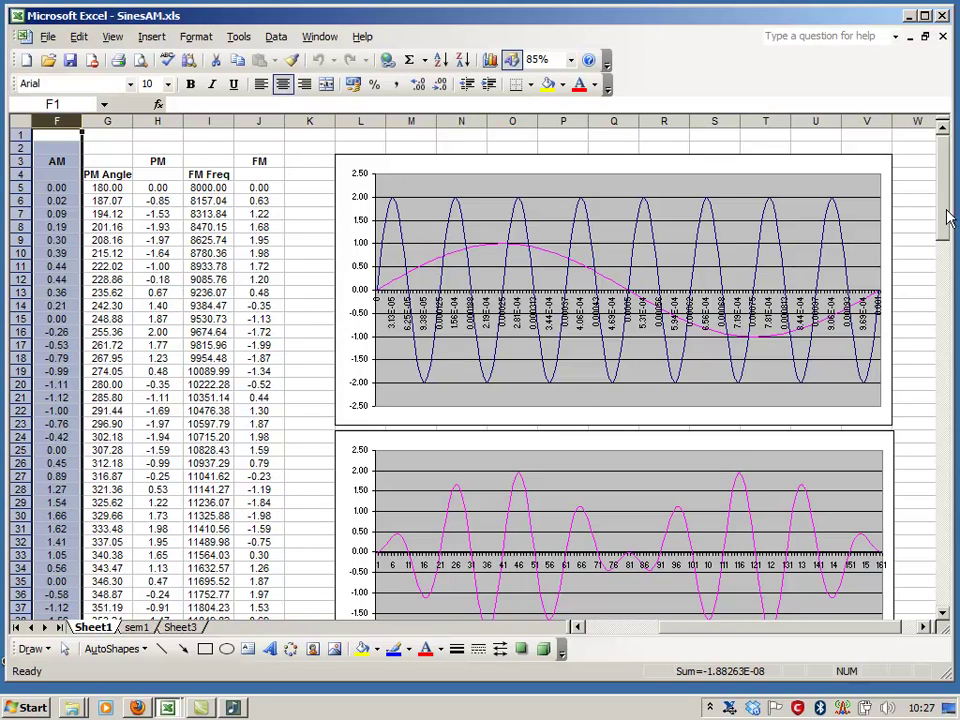
scroll(945, 222, "down", 1)
left_click_drag(945, 222, 945, 182)
mouse_move(645, 626)
left_mouse_down()
mouse_move(676, 638)
mouse_move(649, 638)
left_mouse_up()
left_click(283, 189)
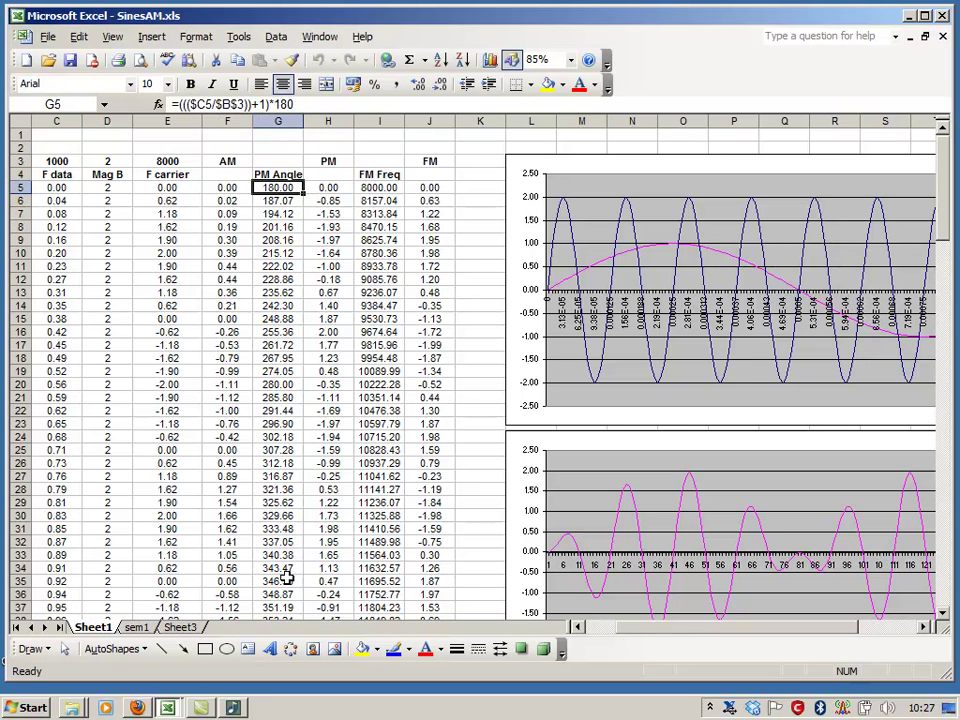
left_click(338, 187)
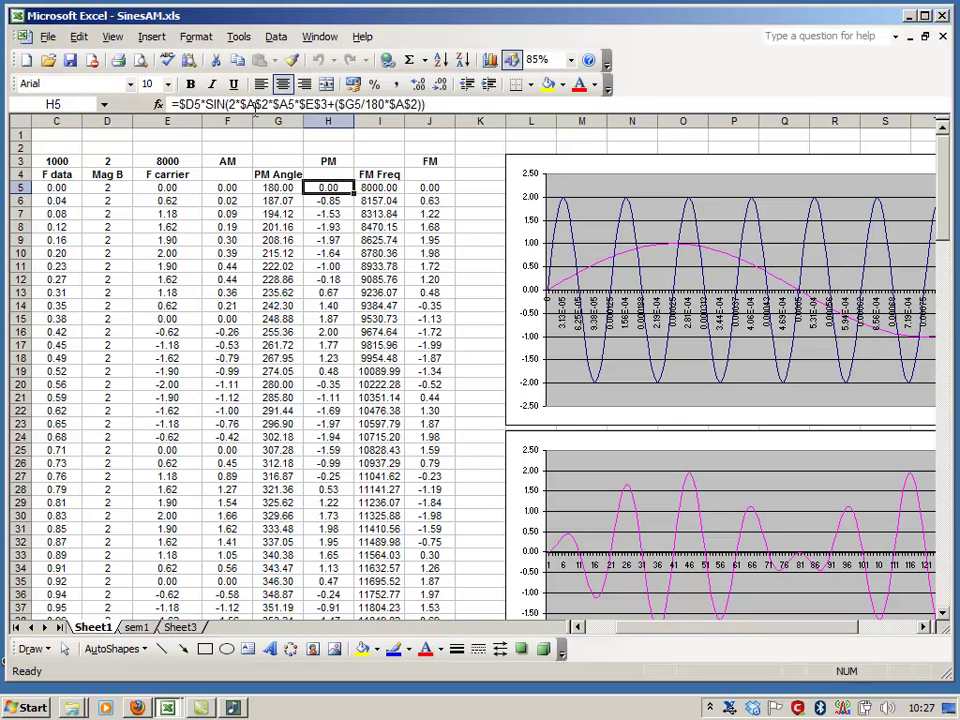
left_click(383, 103)
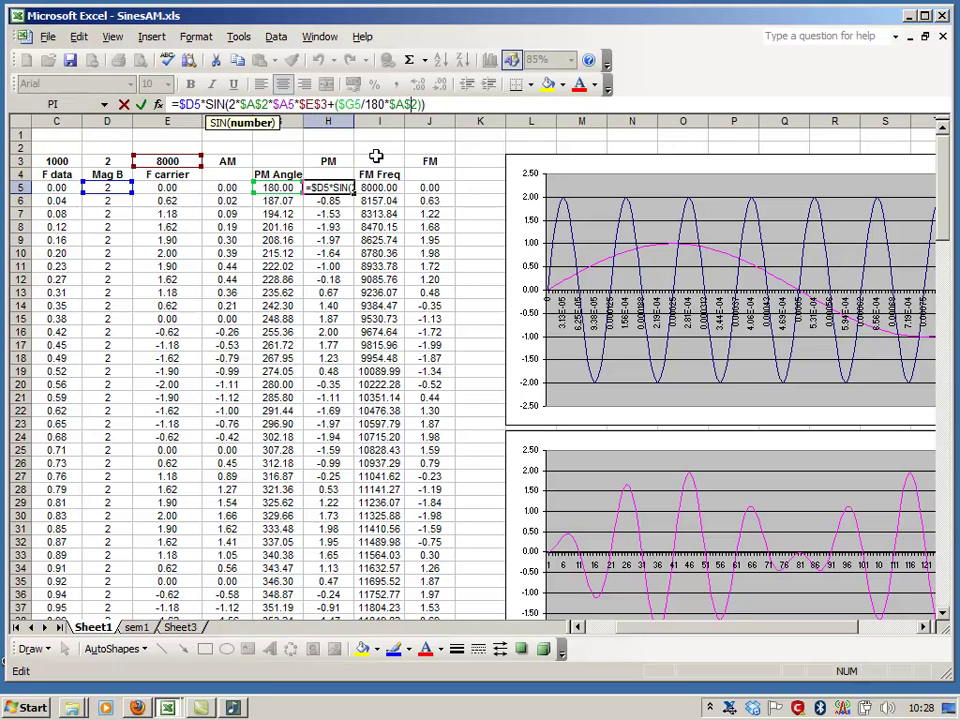
key("Return")
left_click_drag(672, 628, 725, 630)
scroll(695, 530, "down", 3)
scroll(695, 530, "down", 6)
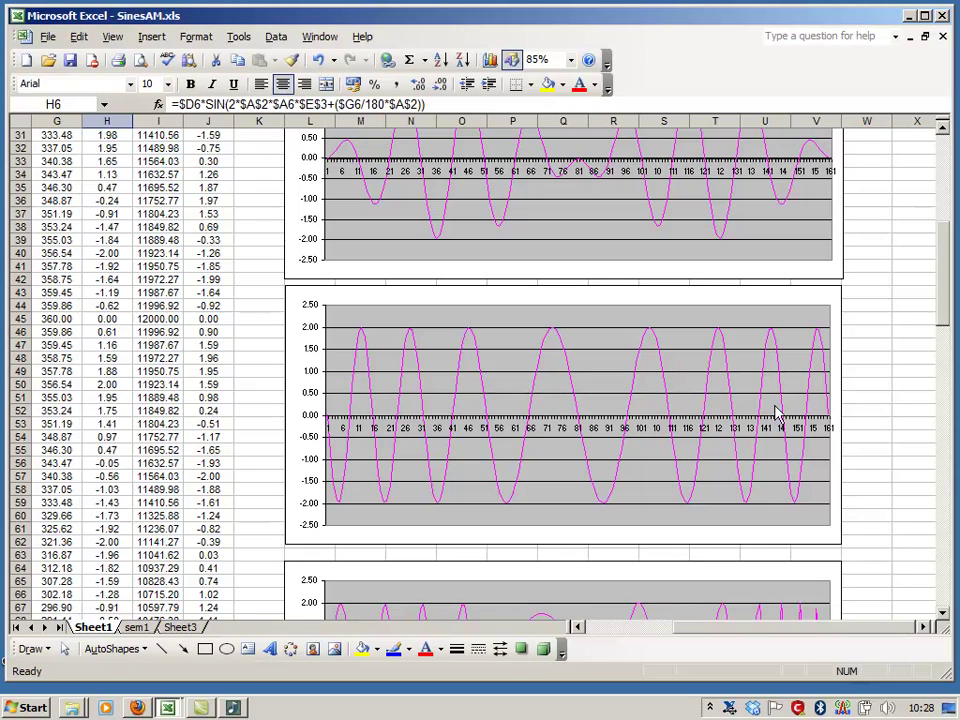
scroll(777, 441, "up", 9)
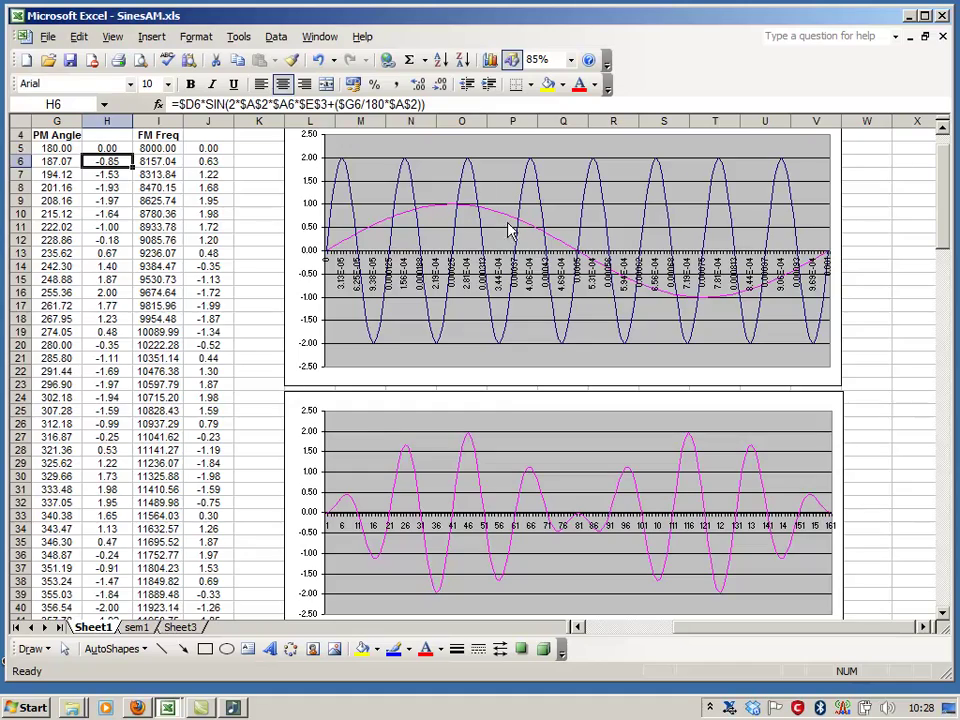
scroll(606, 476, "down", 9)
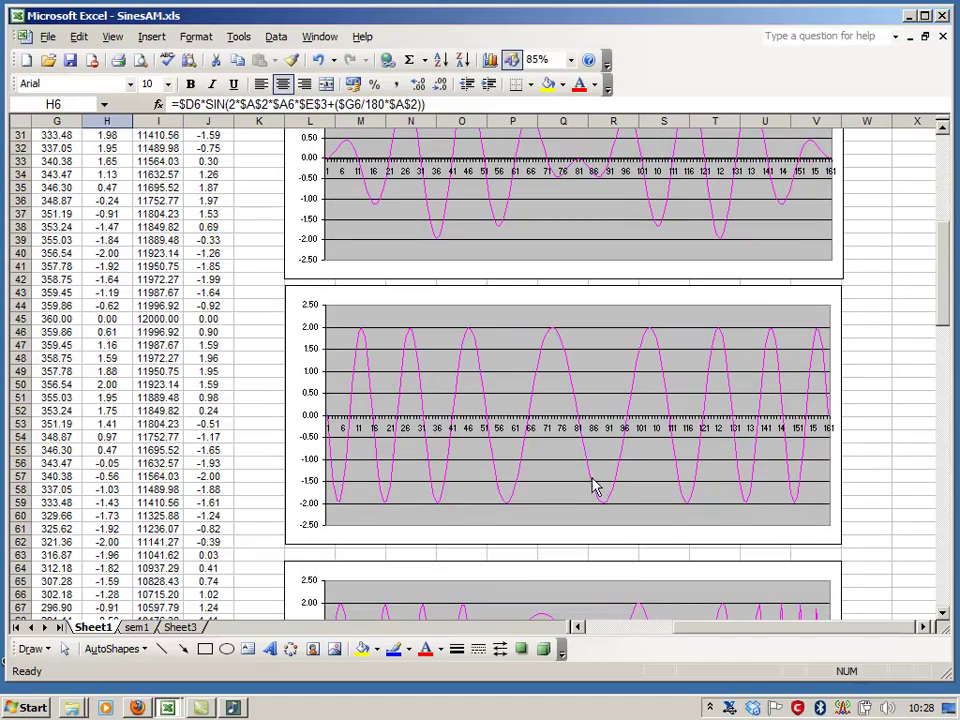
scroll(596, 486, "down", 7)
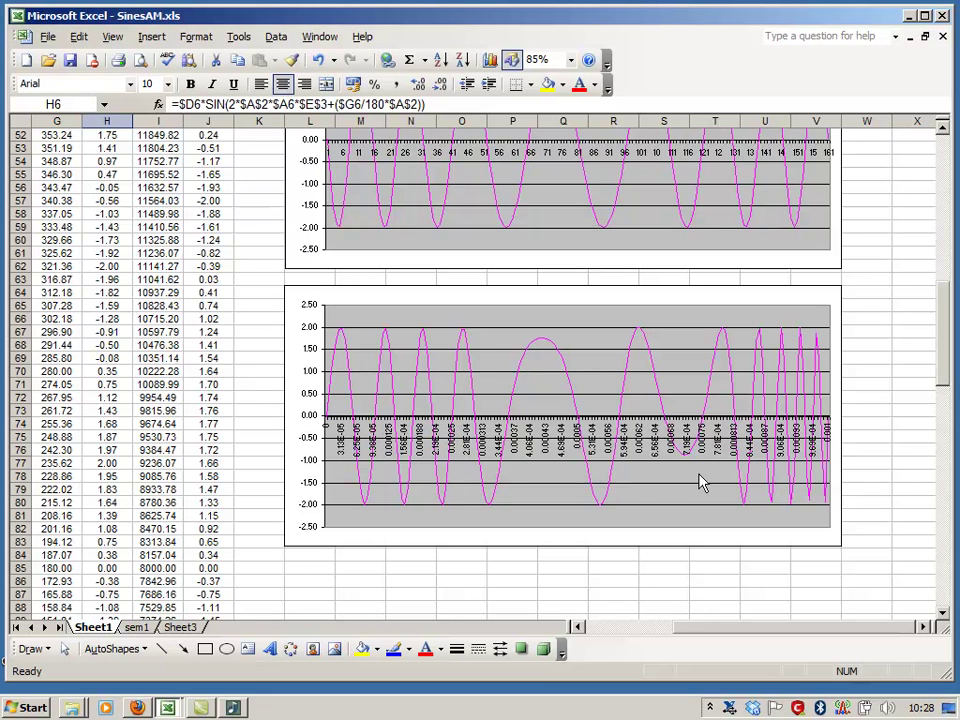
scroll(505, 497, "up", 3)
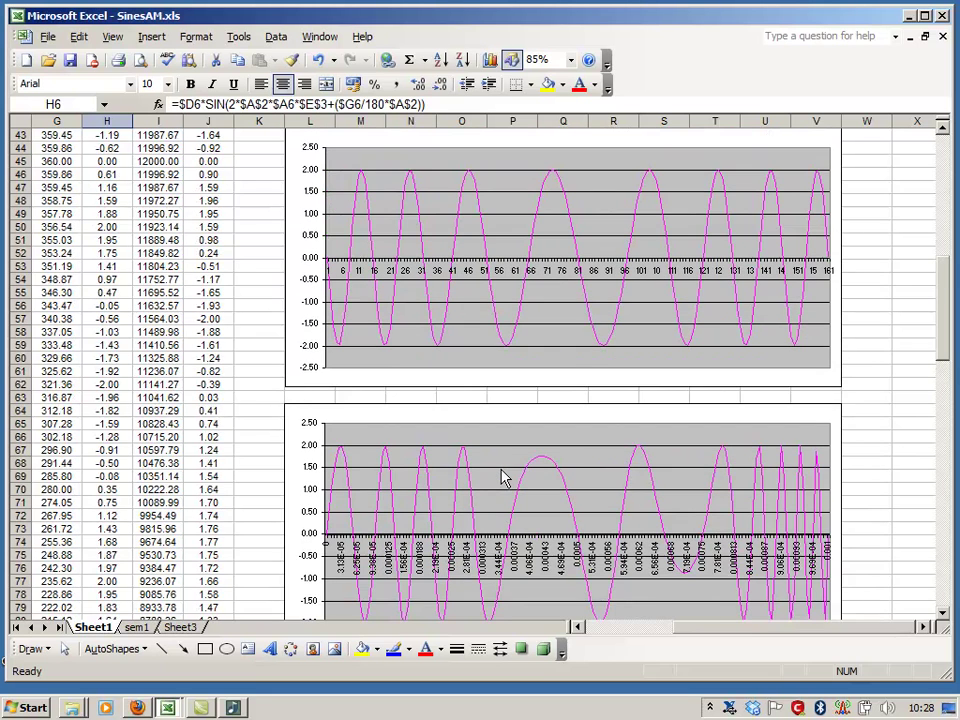
scroll(505, 480, "down", 3)
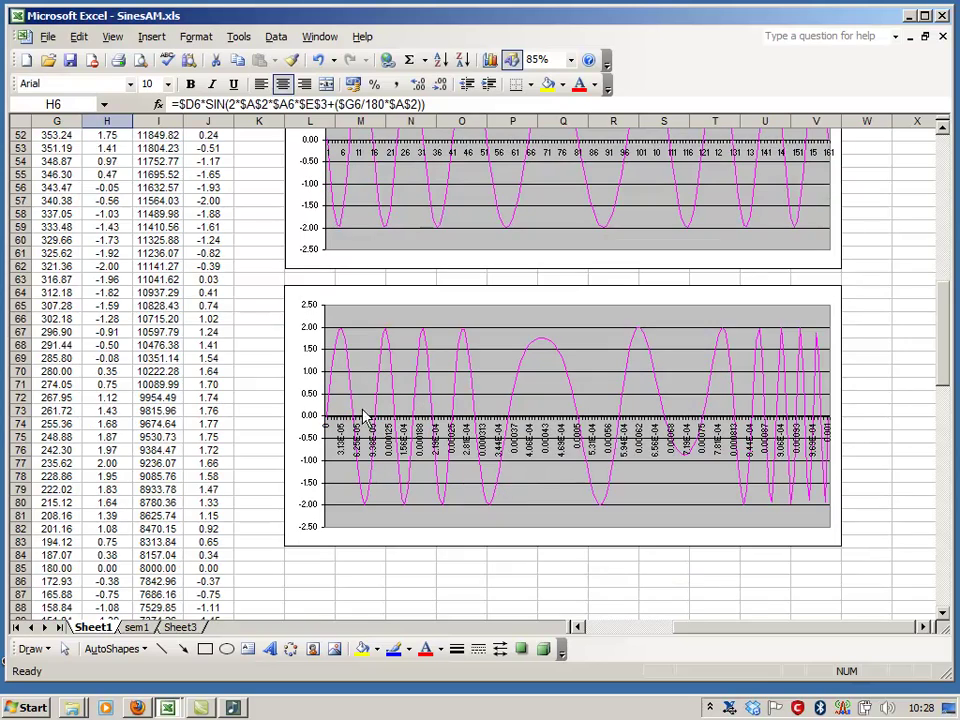
scroll(514, 439, "up", 2)
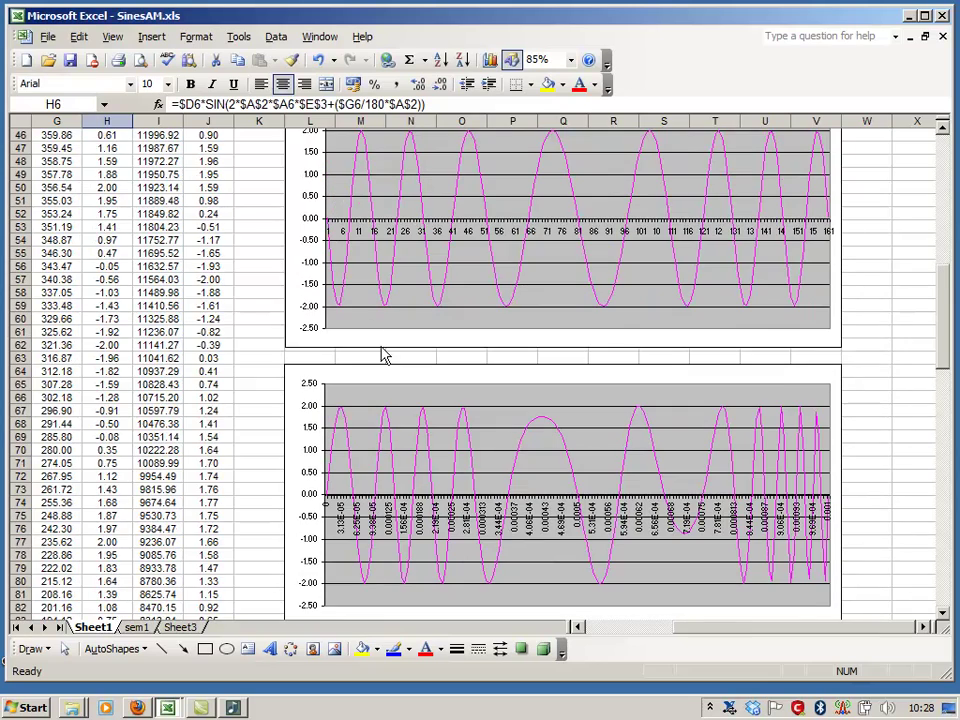
scroll(700, 350, "up", 14)
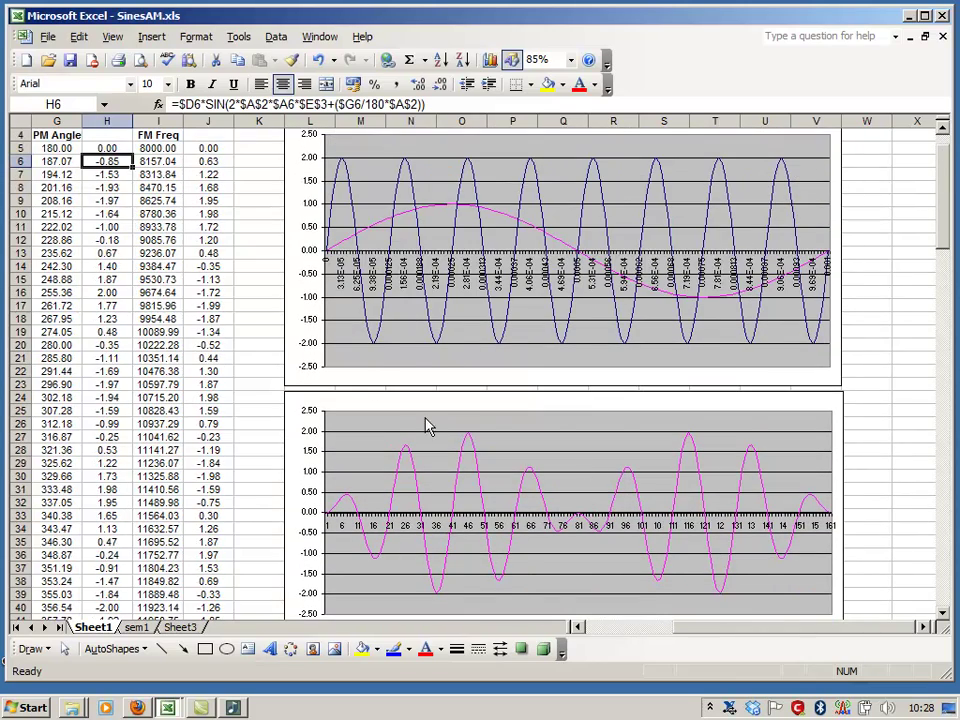
scroll(285, 414, "up", 1)
left_click(635, 628)
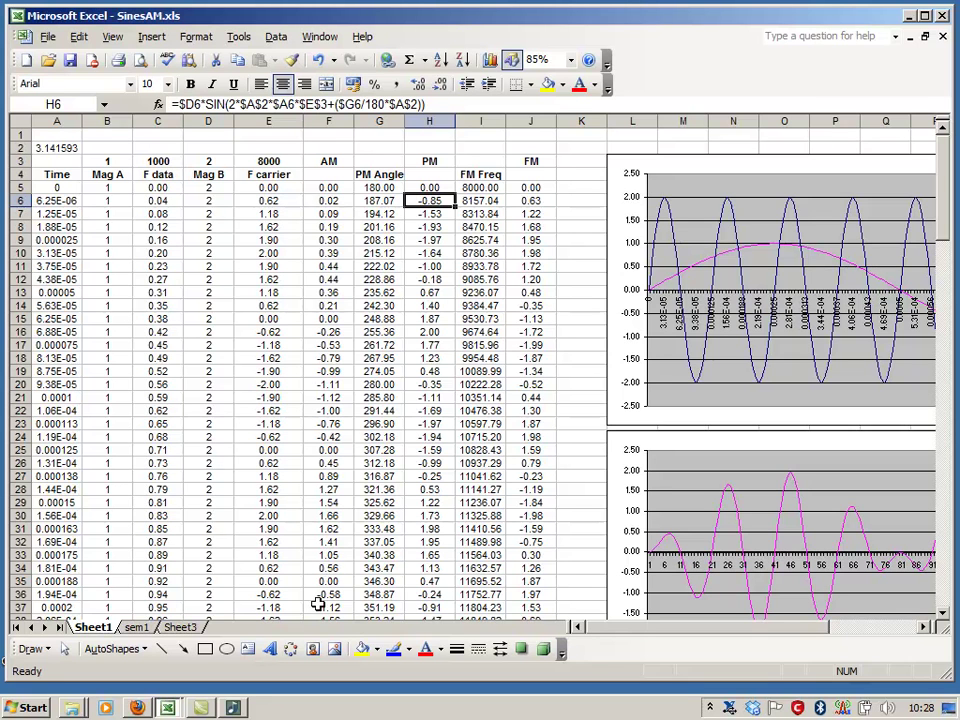
Step: On sheet sem1, select the Fund, 3rd–9th Harm and Sum columns, then view the summed-waveform chart
left_click(137, 627)
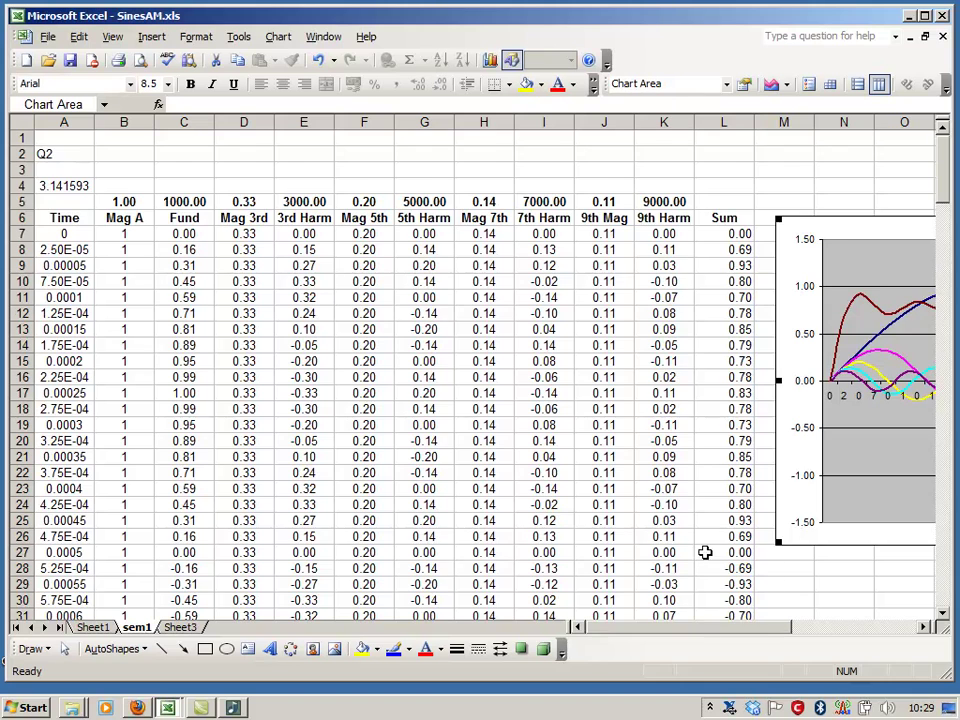
scroll(620, 535, "up", 1)
left_click(170, 122)
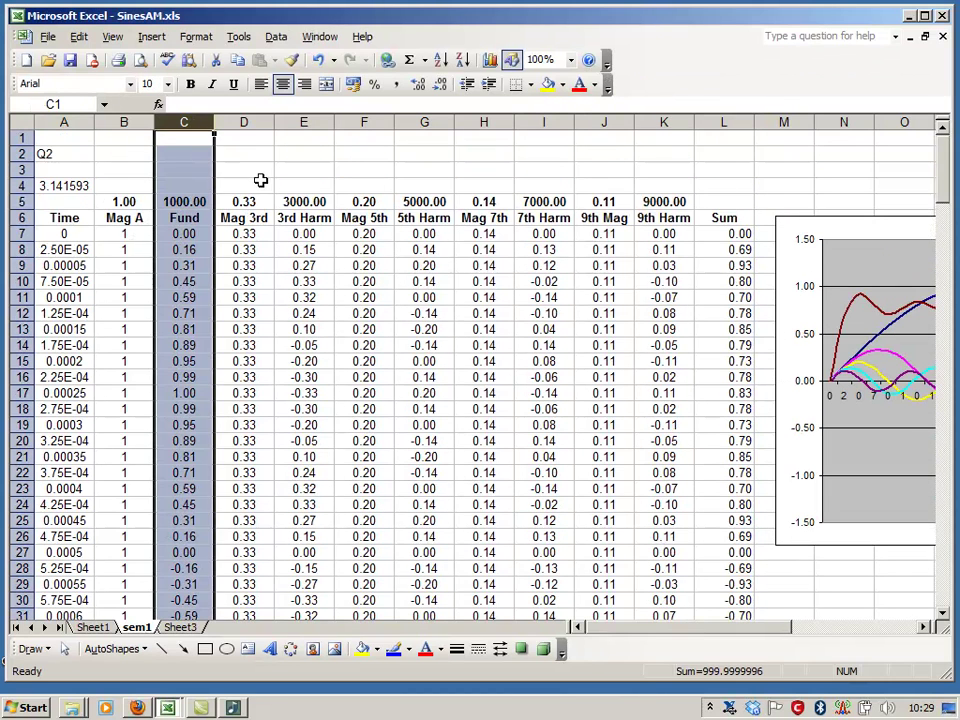
left_click(326, 122)
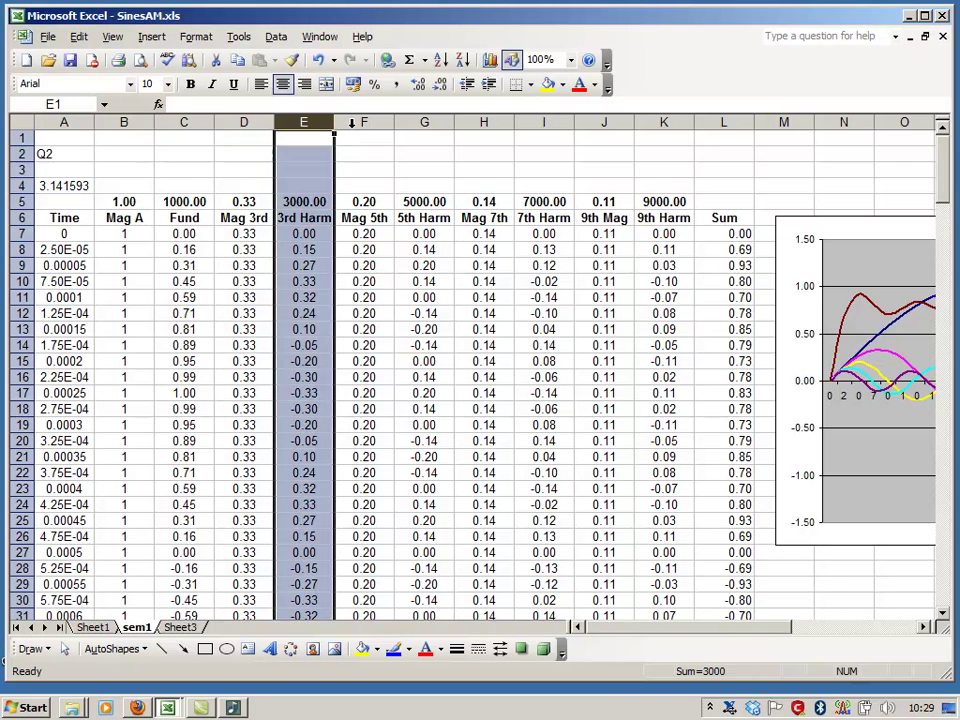
left_click(424, 122)
left_click(547, 122)
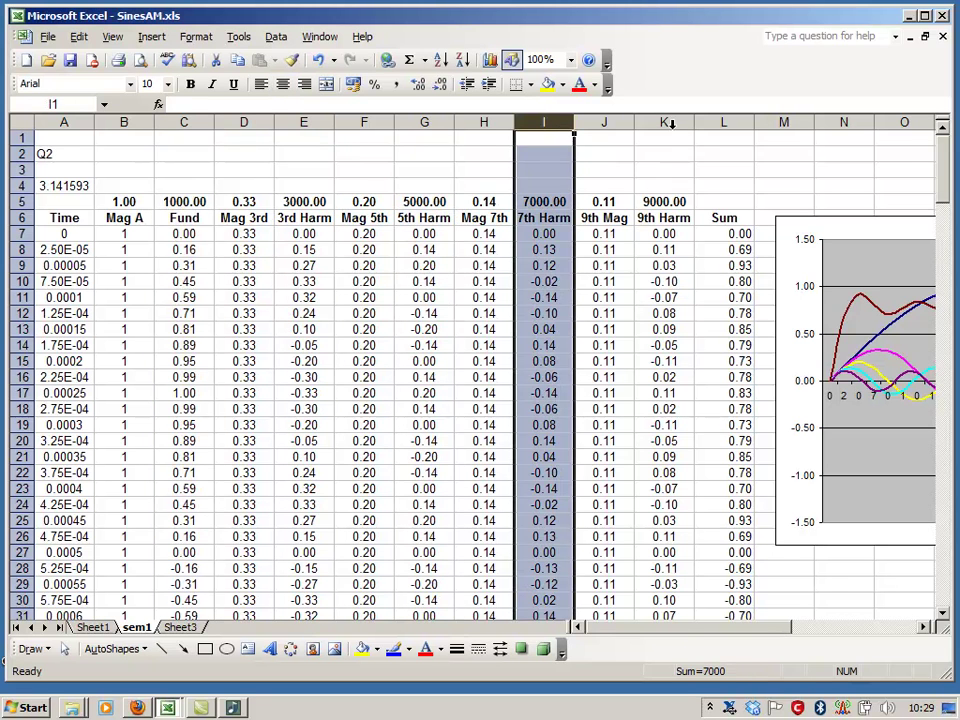
left_click(666, 122)
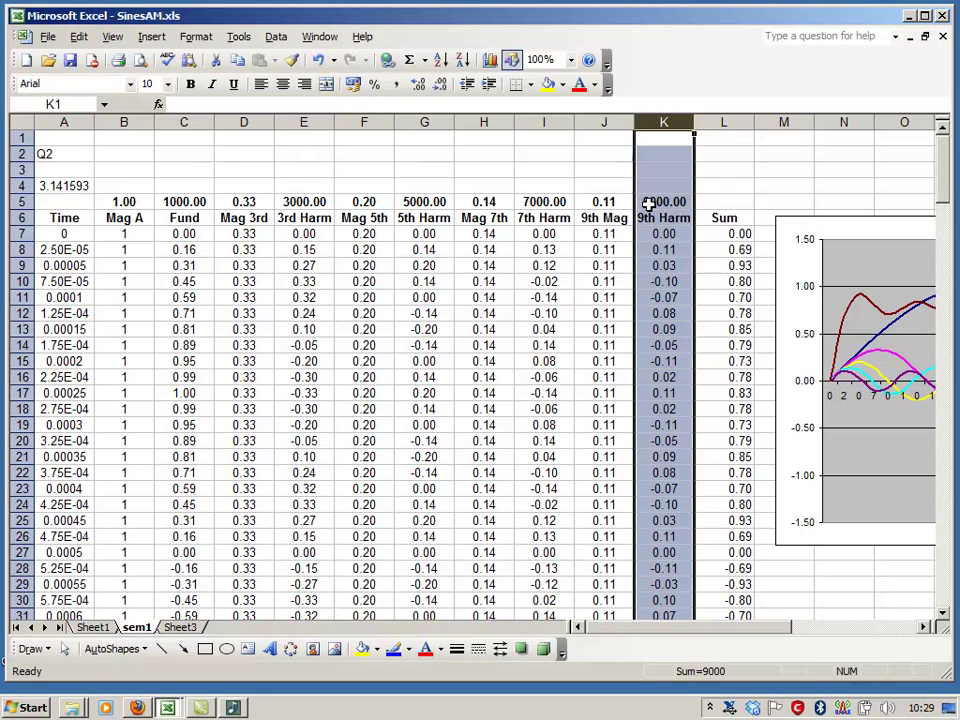
left_click(731, 126)
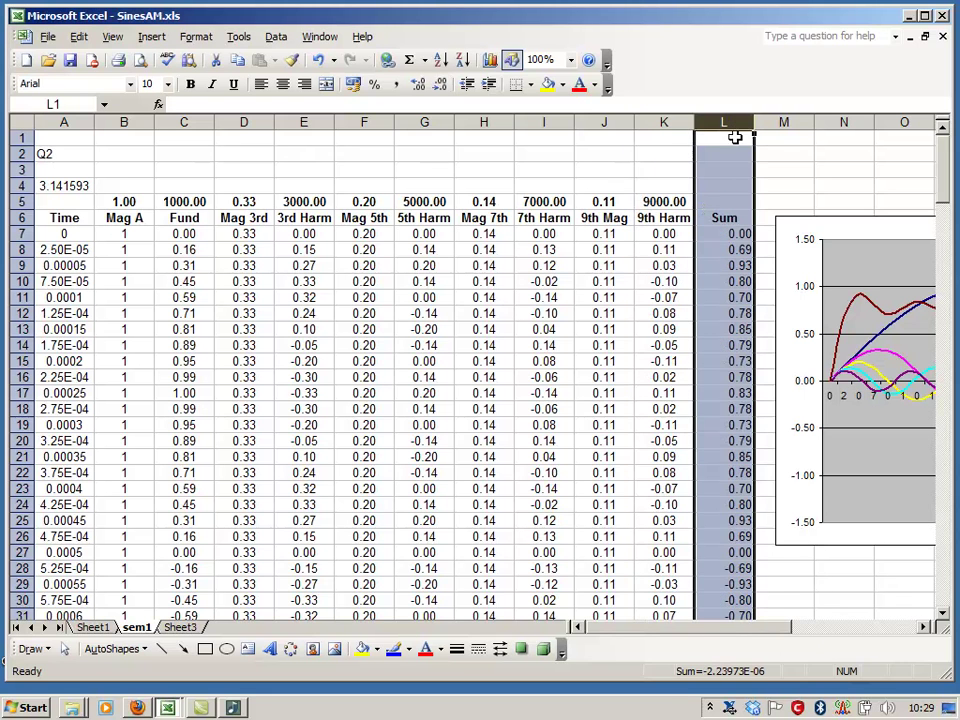
left_click_drag(771, 630, 876, 641)
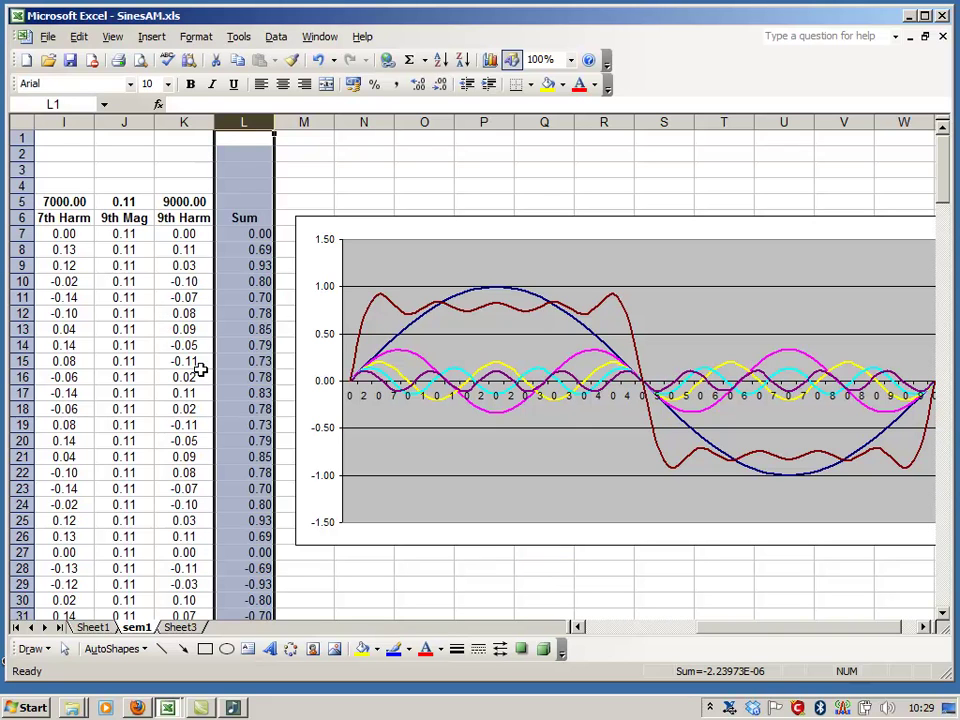
left_click(710, 707)
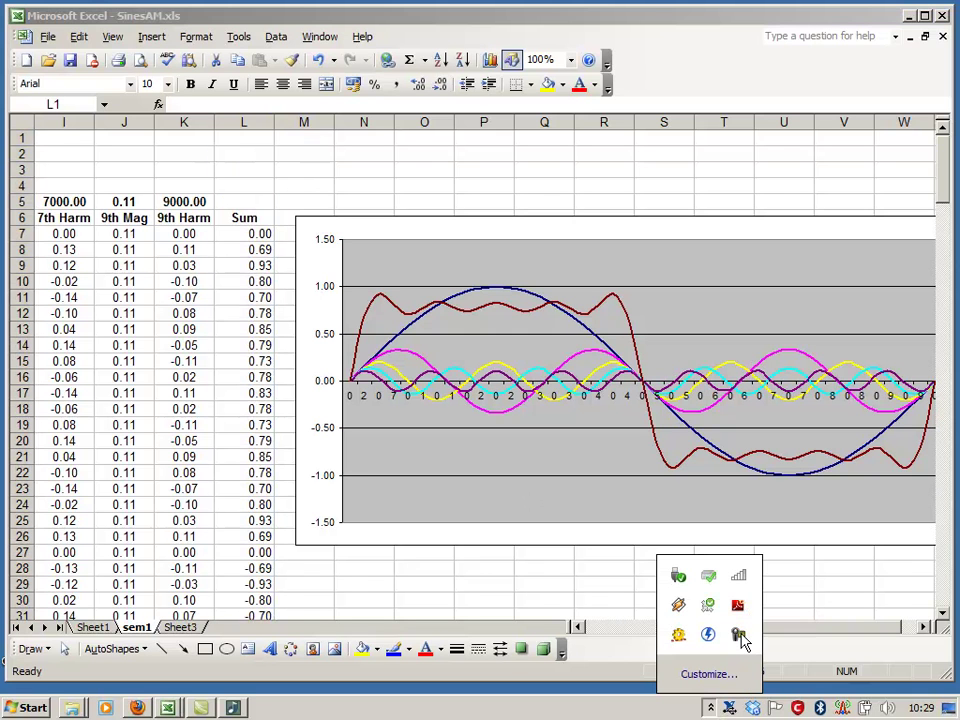